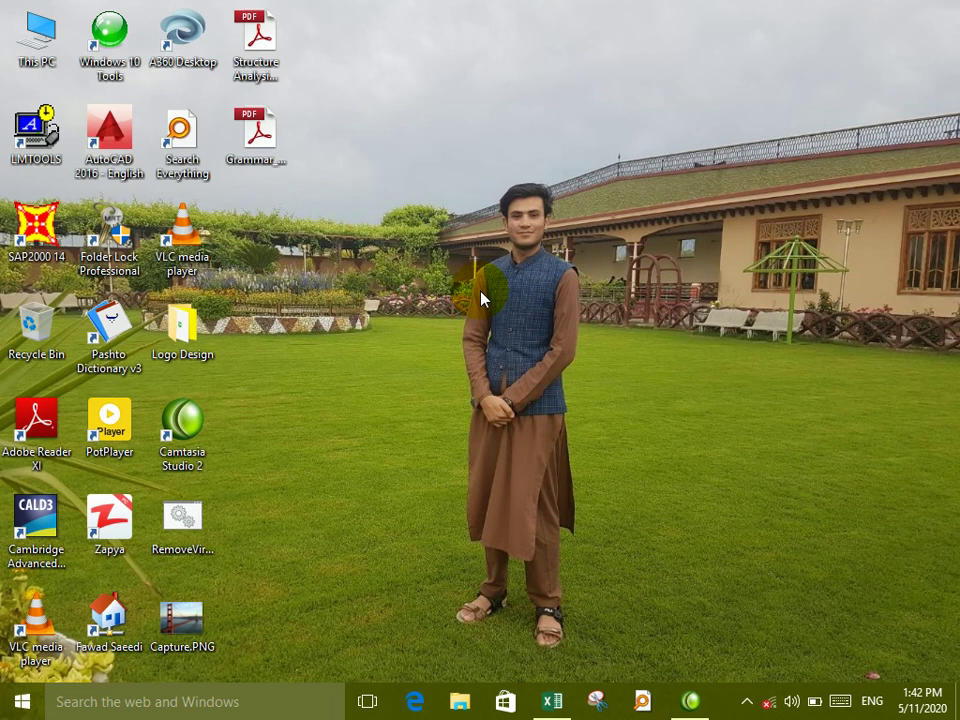
# Start Excel 2013 from the taskbar and create a new blank workbook, Book1
pyautogui.click(551, 701)
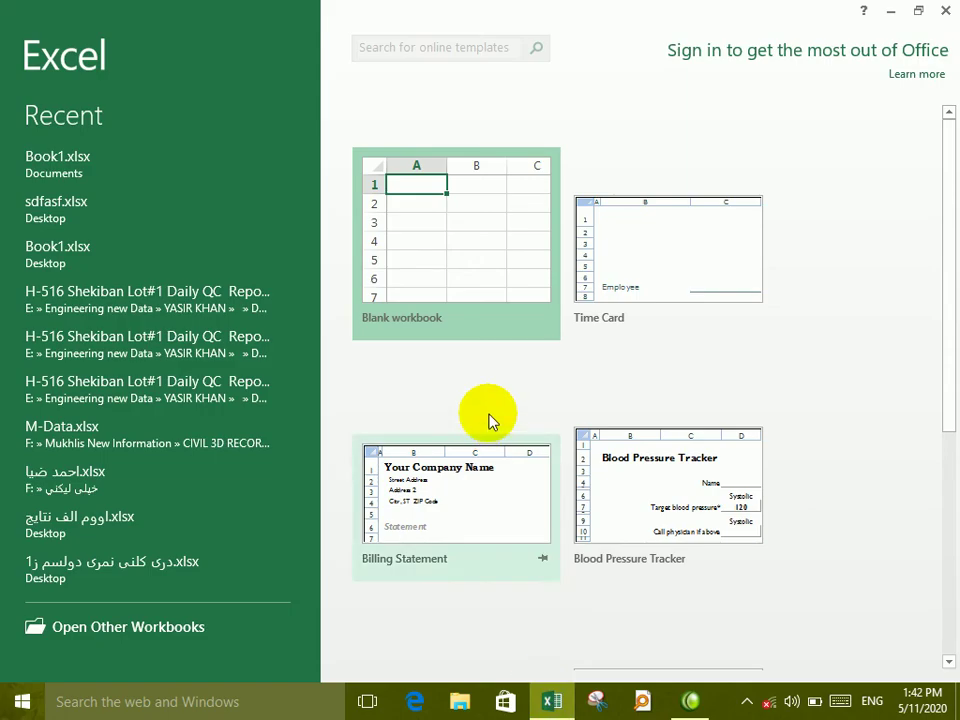
pyautogui.click(458, 268)
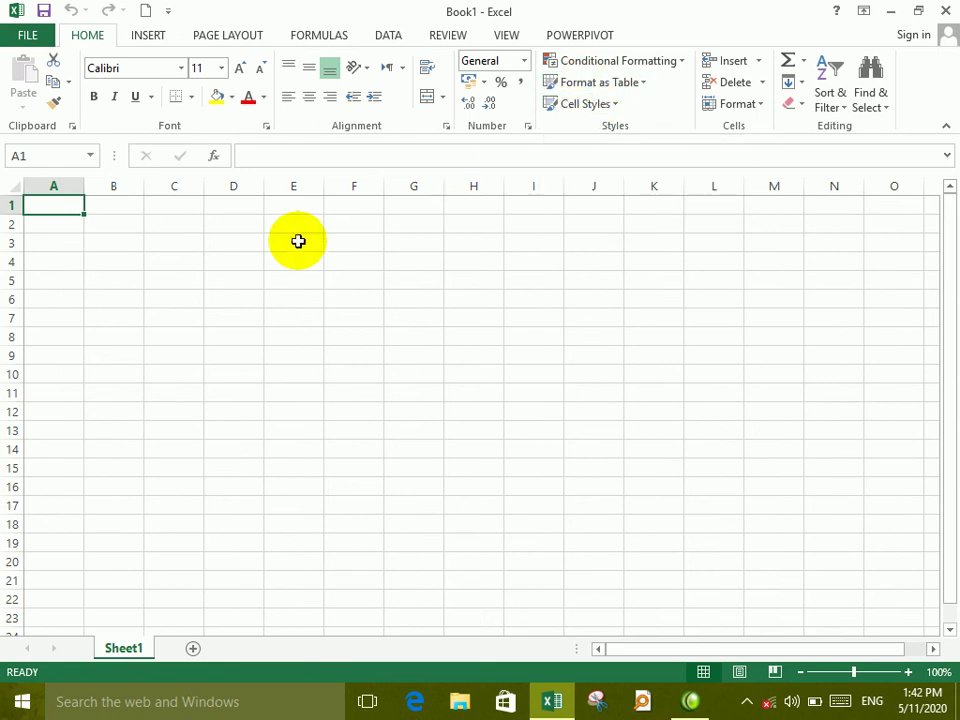
# Zoom in on the sheet and enter the heading 'Format as Table:' in A1
pyautogui.click(905, 672)
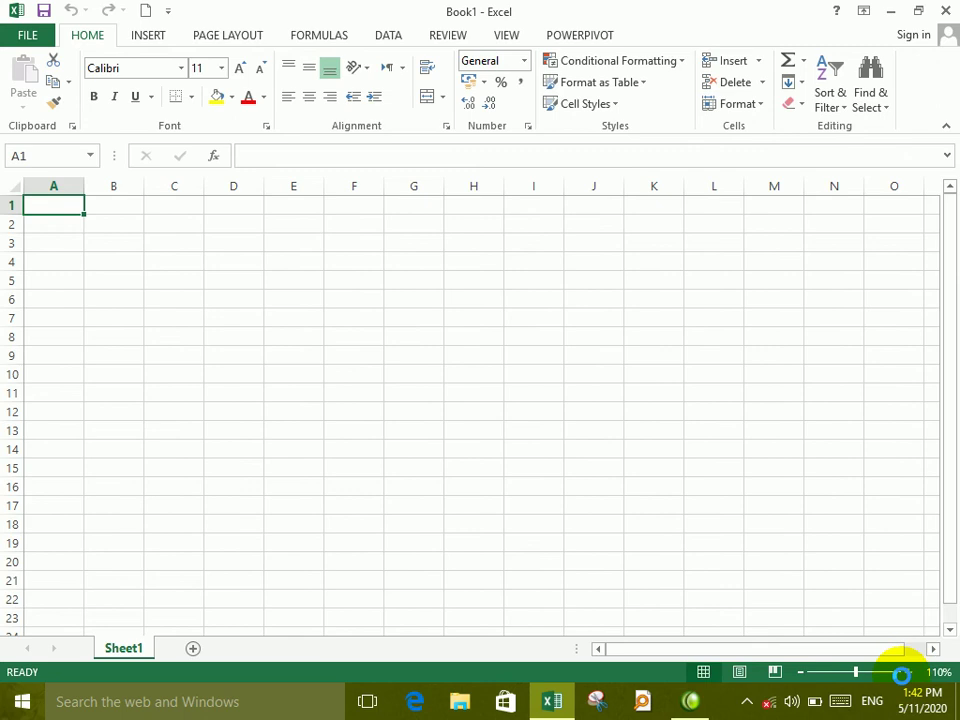
pyautogui.click(905, 672)
pyautogui.click(905, 672)
pyautogui.click(905, 672)
pyautogui.click(905, 672)
pyautogui.click(905, 672)
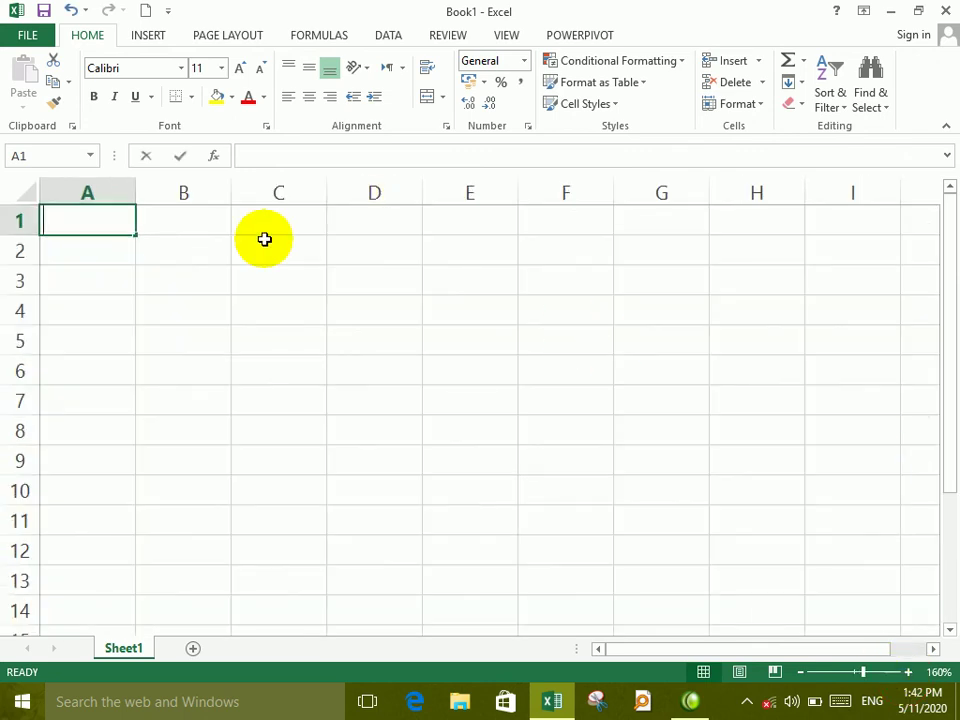
pyautogui.write('Format')
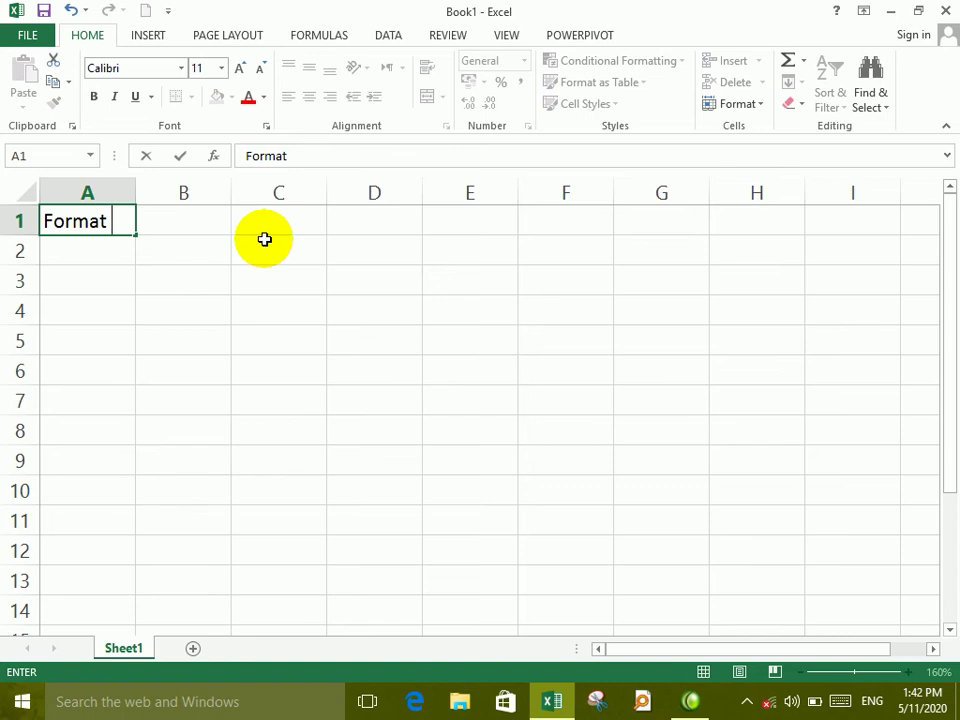
pyautogui.write(' as t')
pyautogui.press('BackSpace')
pyautogui.write('T')
pyautogui.write('able')
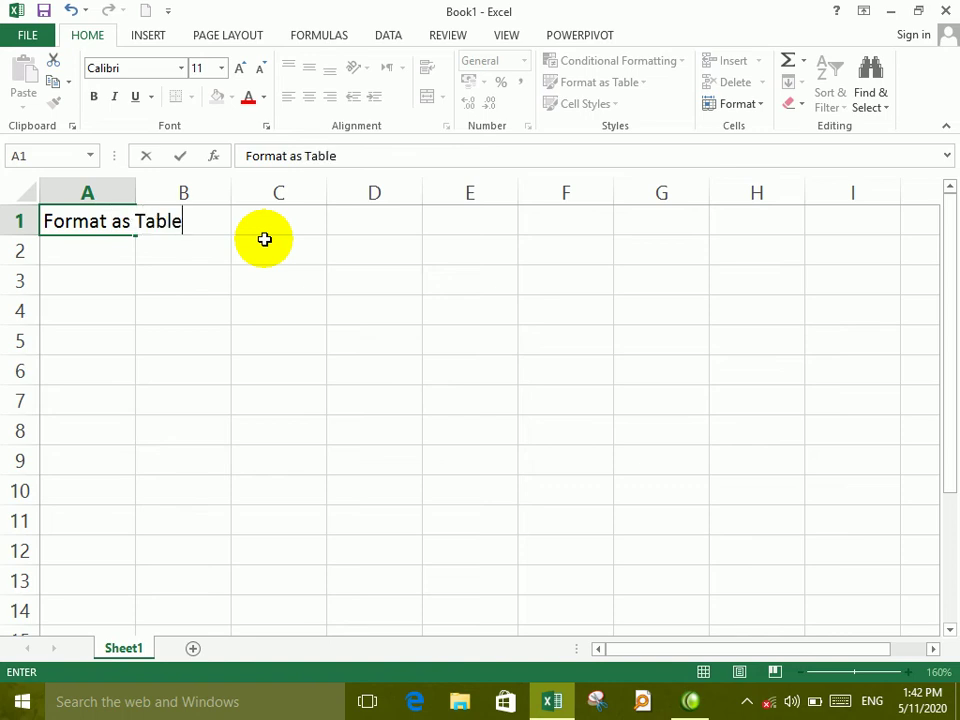
pyautogui.write(':')
pyautogui.press('Return')
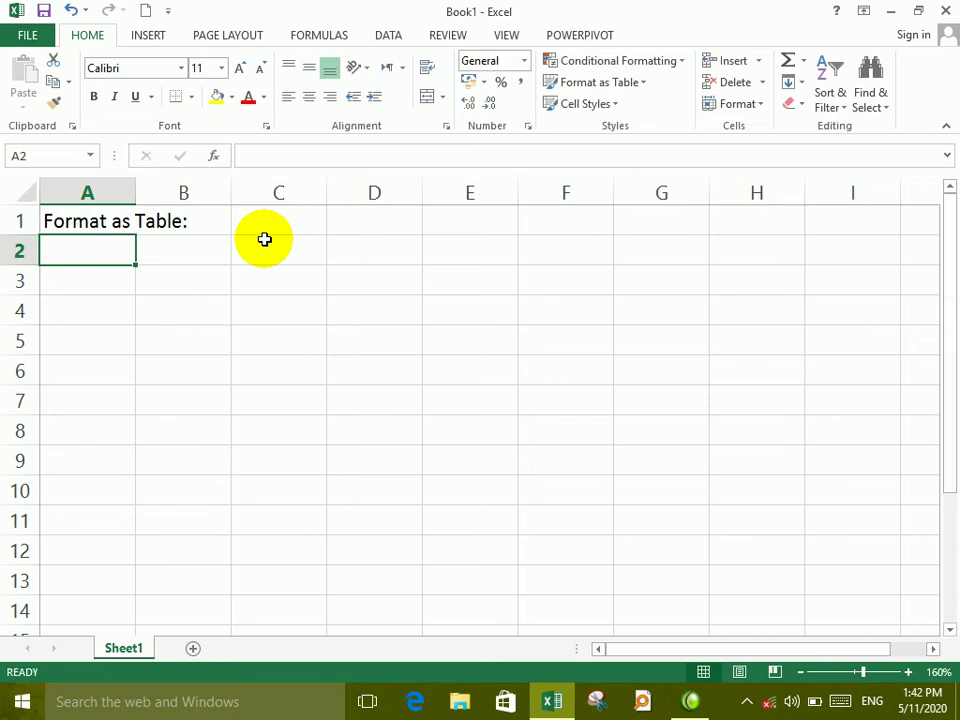
# Enter the notes '1: Style', '2: Filter' and '3: Formula Help' in A2:A4
pyautogui.write('1: ')
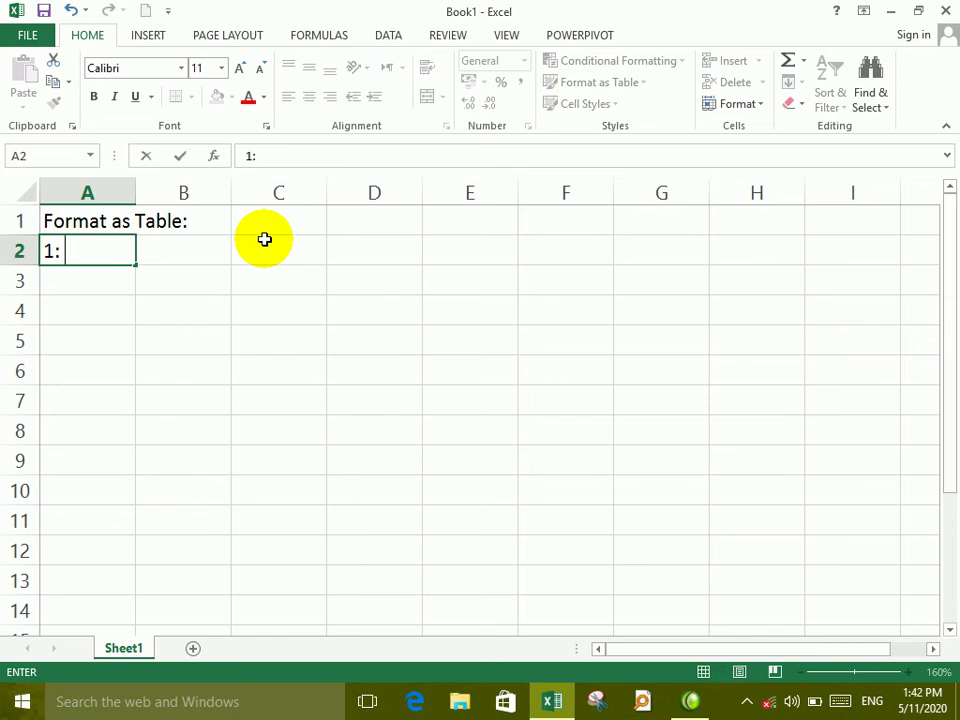
pyautogui.write('S')
pyautogui.write('tyle')
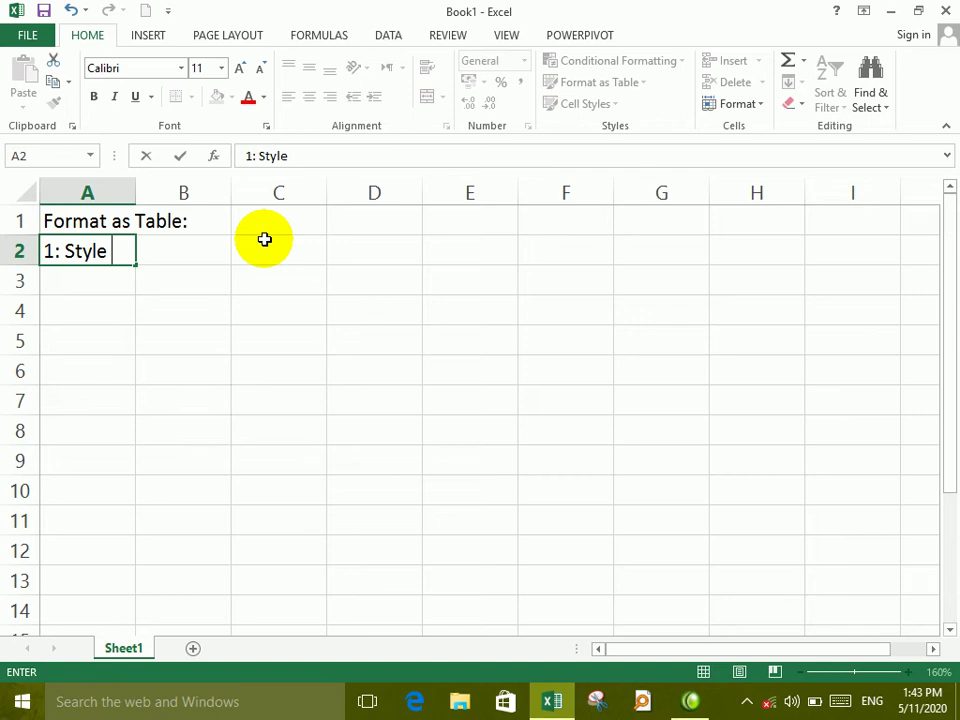
pyautogui.press('Return')
pyautogui.write('2')
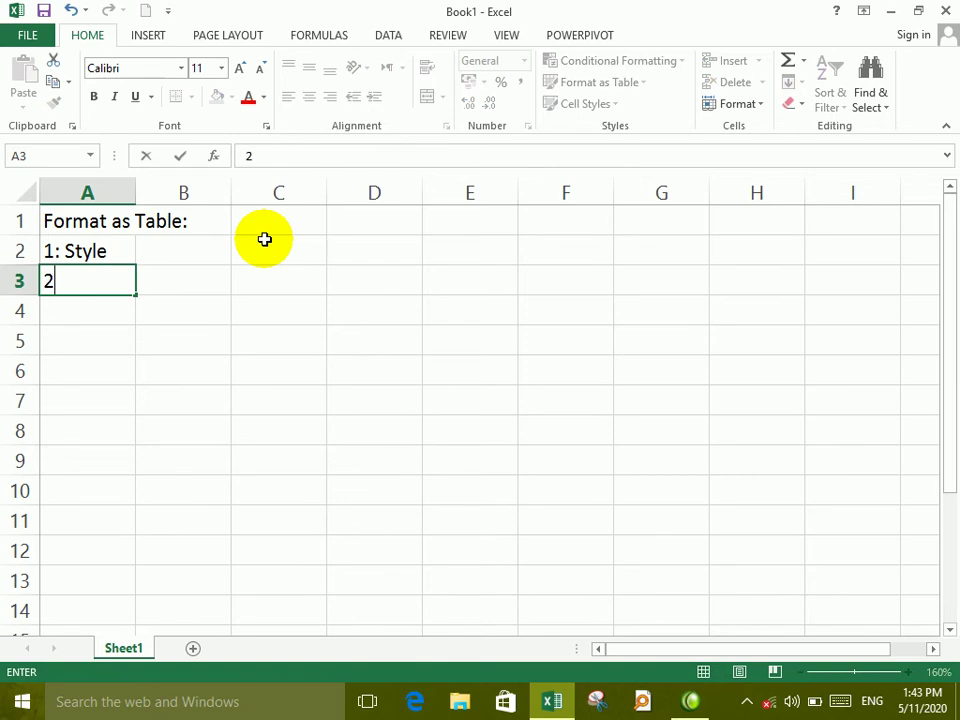
pyautogui.write(': Fiter')
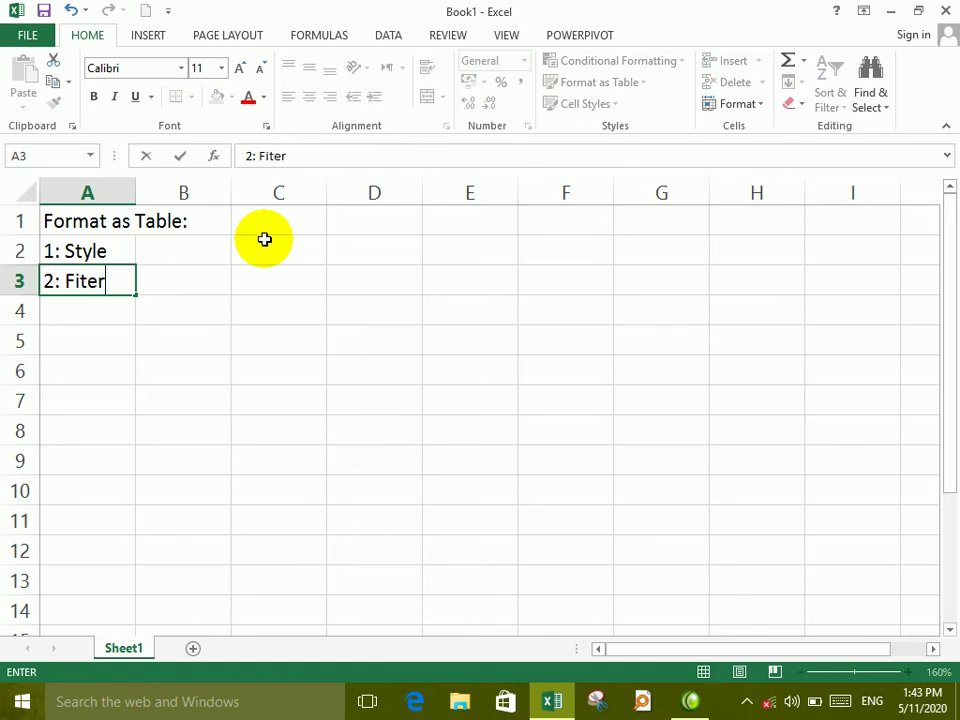
pyautogui.press('BackSpace')
pyautogui.press('BackSpace')
pyautogui.press('BackSpace')
pyautogui.write('l')
pyautogui.write('ter')
pyautogui.press('Return')
pyautogui.write('3')
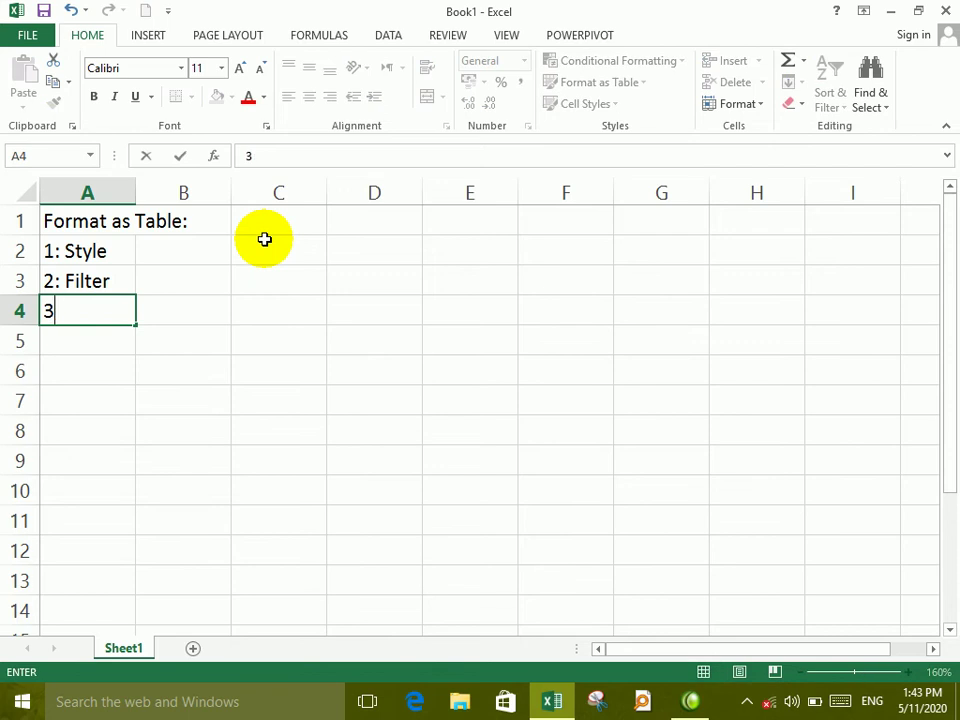
pyautogui.write(';')
pyautogui.press('BackSpace')
pyautogui.press('BackSpace')
pyautogui.write(':')
pyautogui.write(' F')
pyautogui.write('or')
pyautogui.write('mula H')
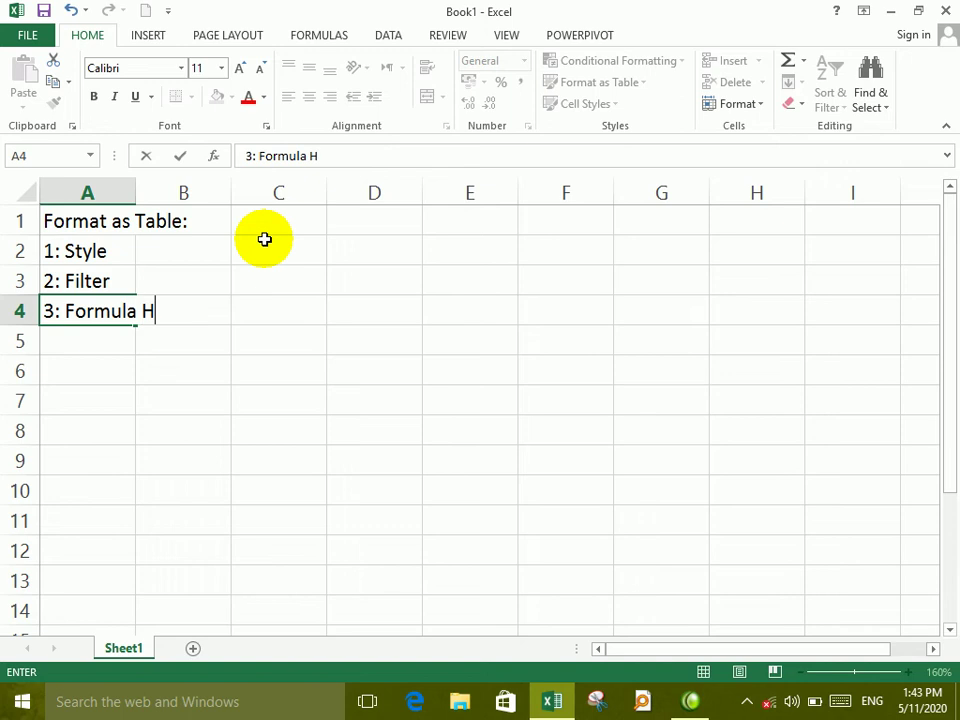
pyautogui.write('elp')
pyautogui.press('Return')
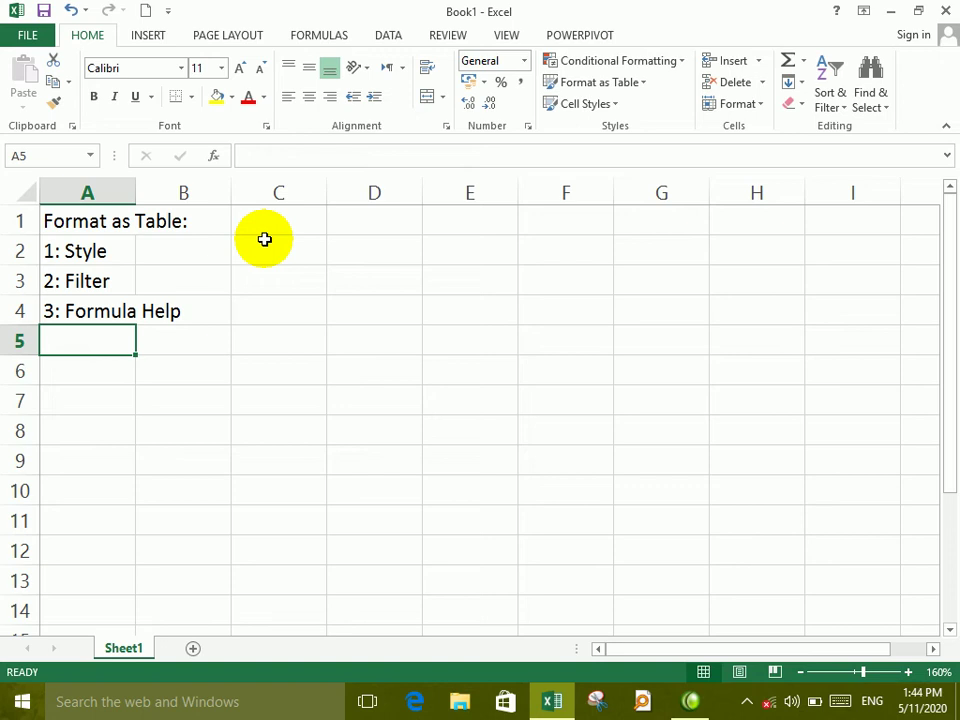
# Delete the notes in A1:B4 and select A1:E1 for a title
pyautogui.moveTo(208, 309); pyautogui.dragTo(87, 220)
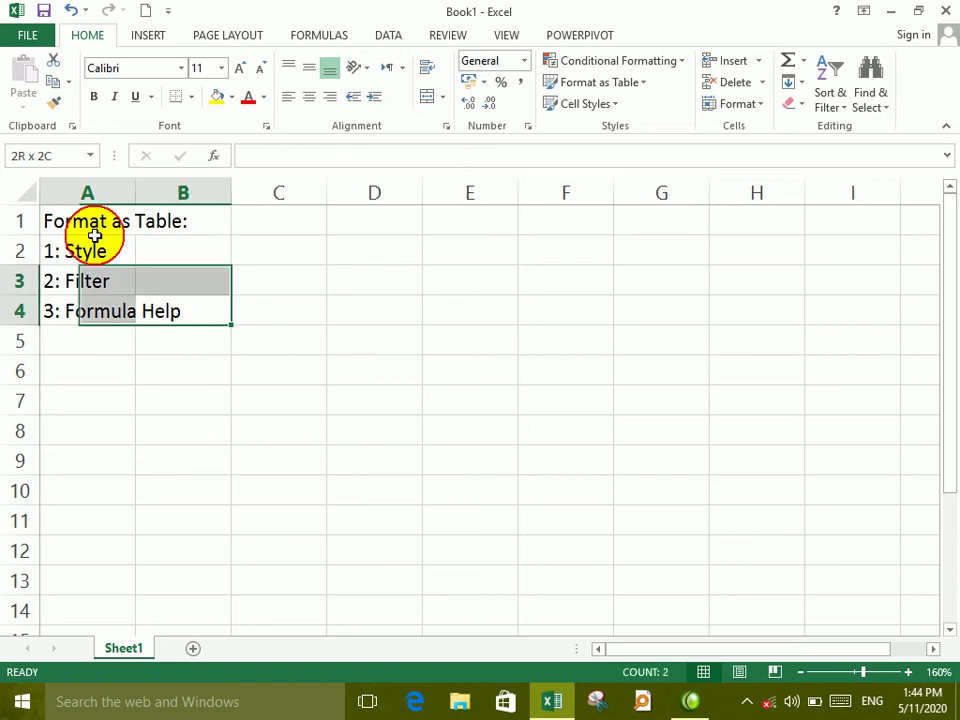
pyautogui.press('Delete')
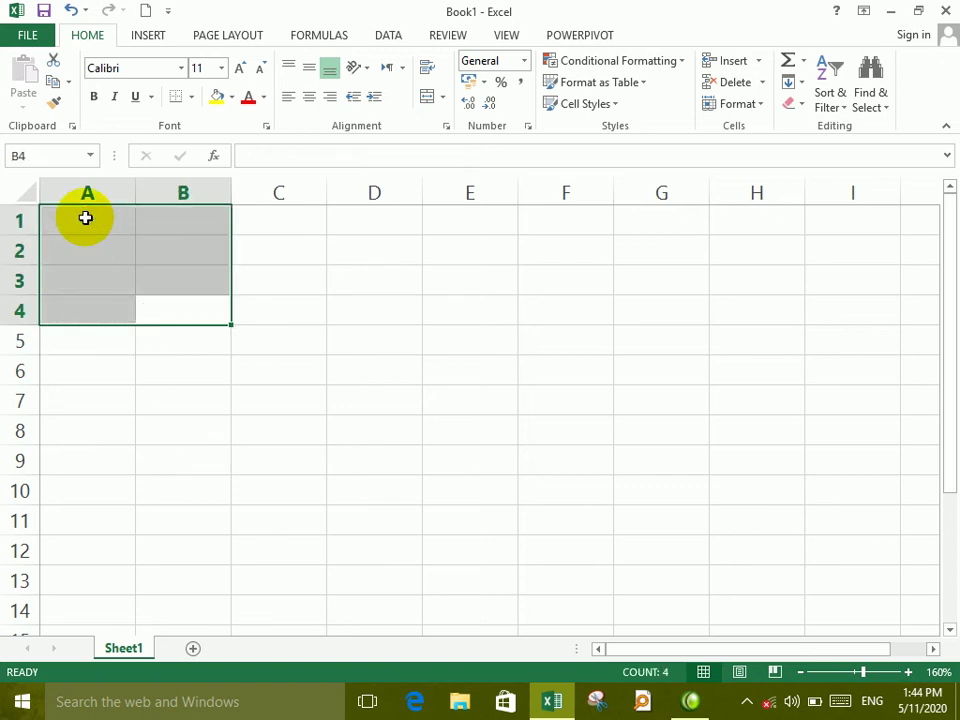
pyautogui.click(94, 230)
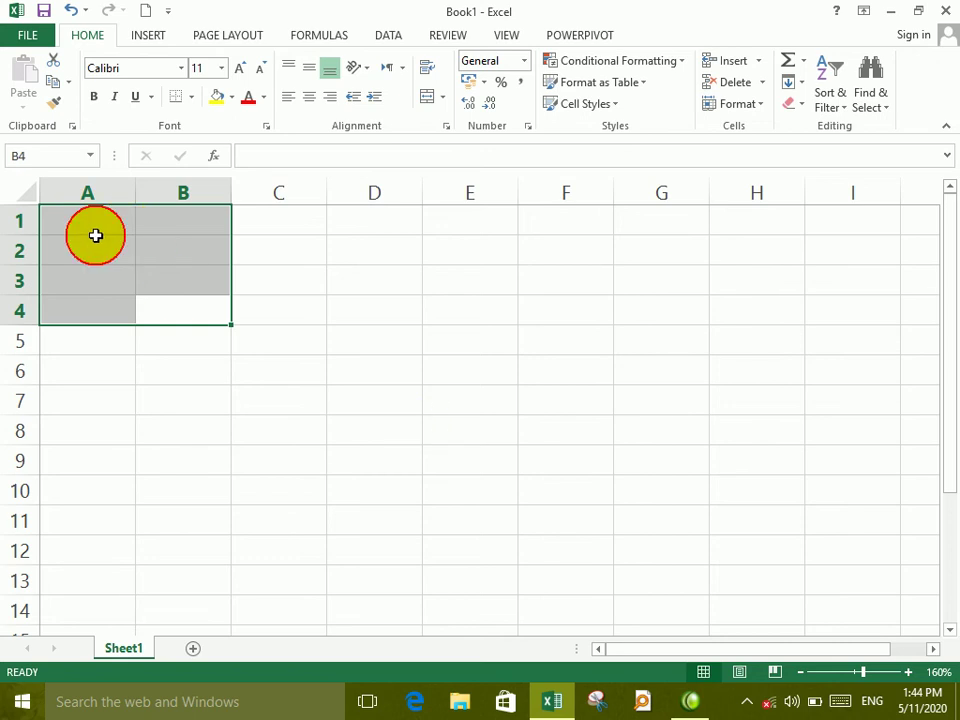
pyautogui.click(204, 221)
pyautogui.moveTo(107, 225); pyautogui.dragTo(445, 221)
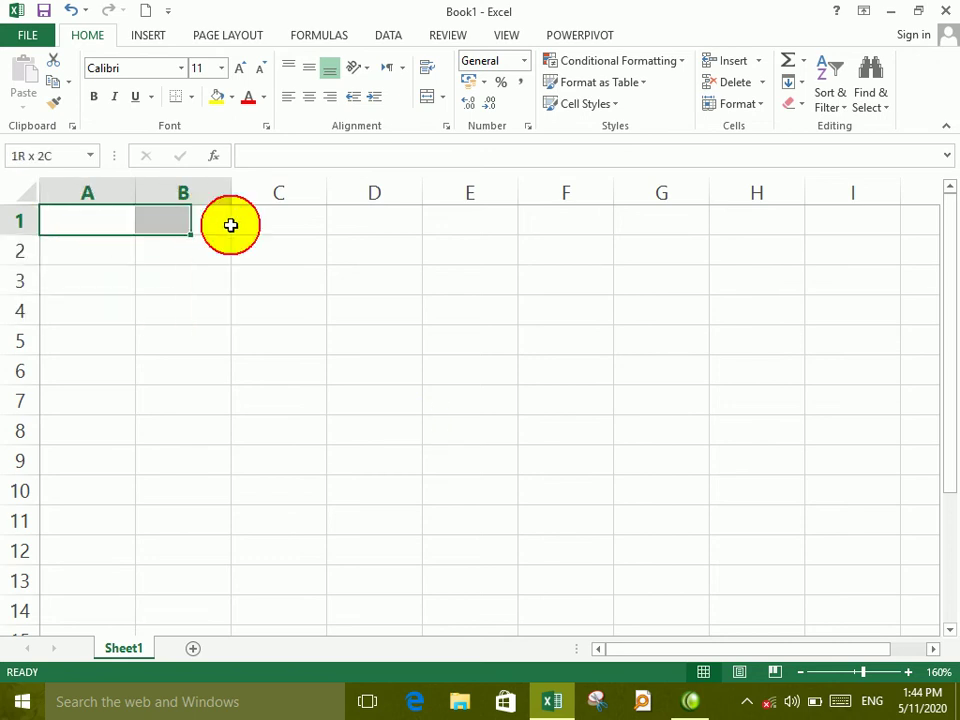
# Merge and center A1:E1 and enter the title 'Daily Sale'
pyautogui.click(427, 96)
pyautogui.write('Da')
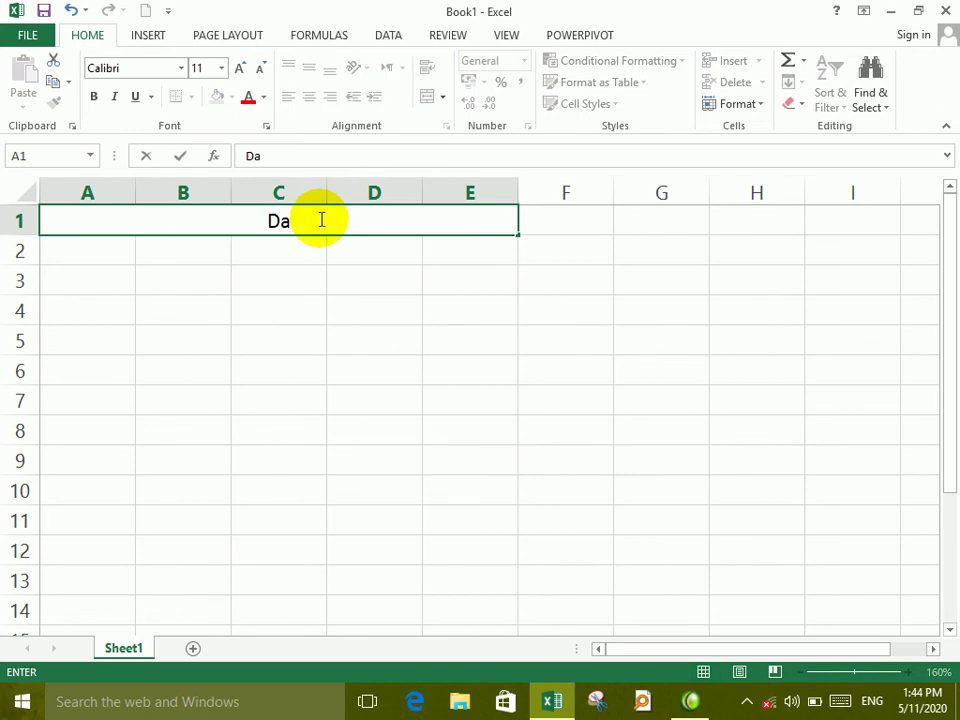
pyautogui.write('ily Sake')
pyautogui.press('BackSpace')
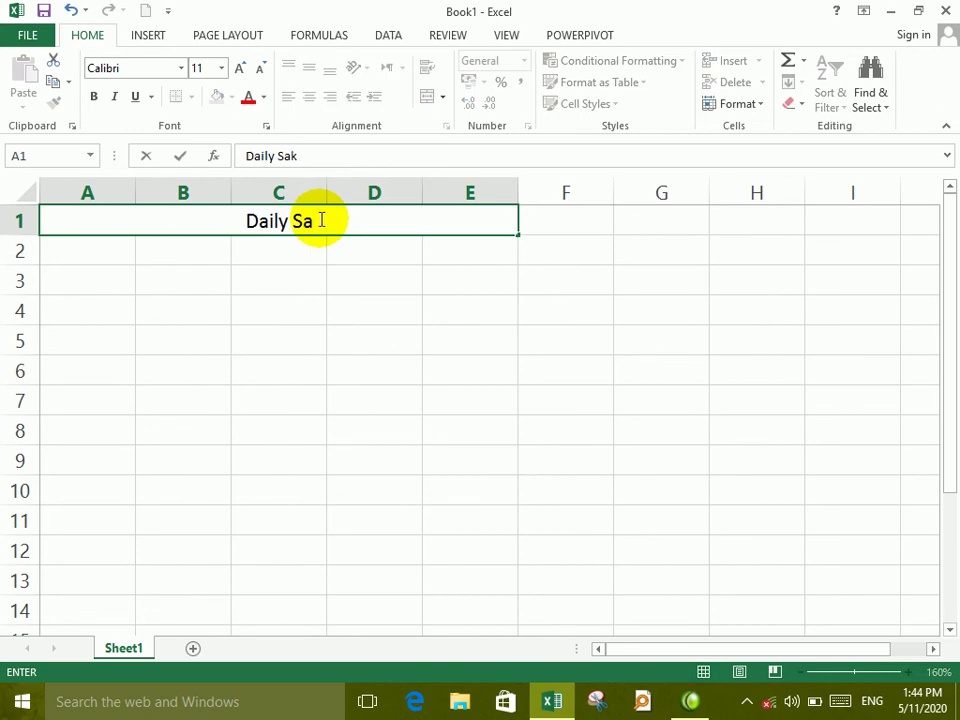
pyautogui.press('BackSpace')
pyautogui.write('le')
pyautogui.click(121, 255)
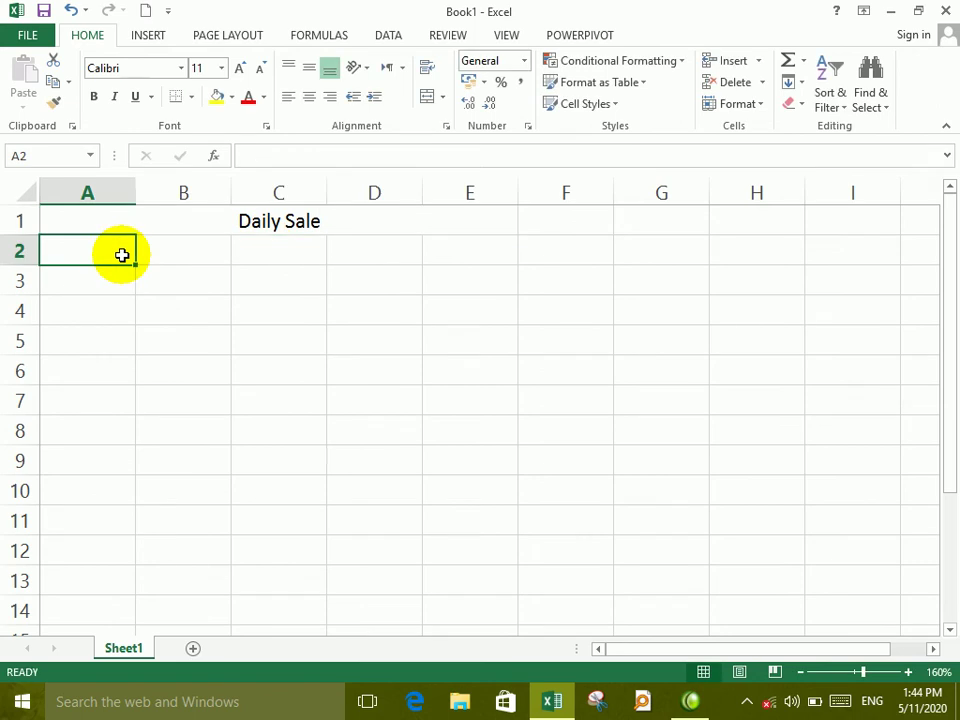
# Enter the first column heading 'Item' in A2
pyautogui.write('Units')
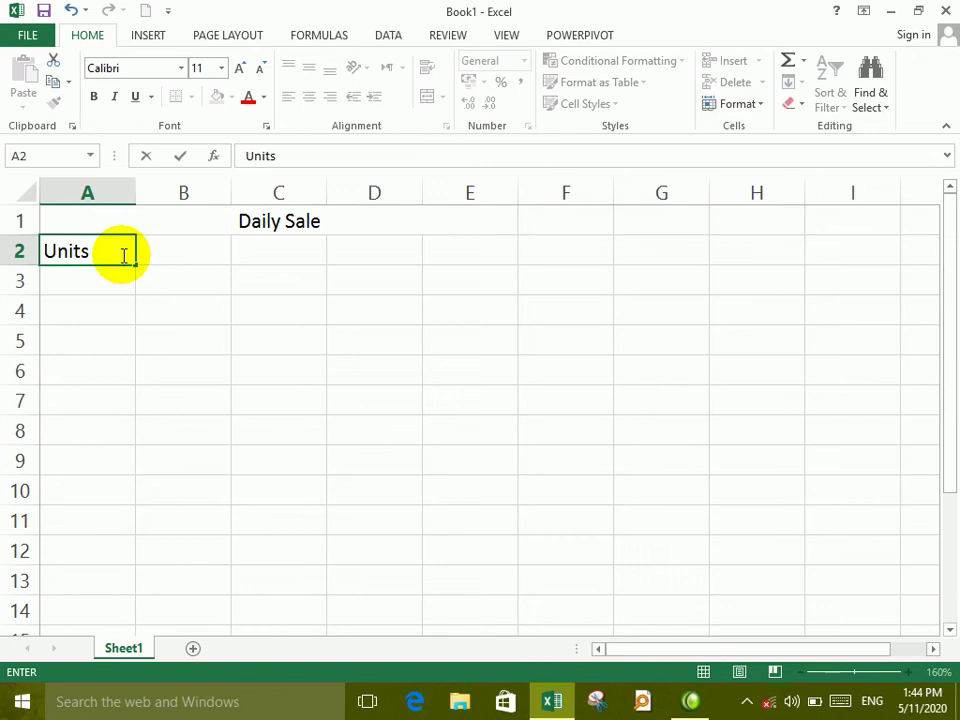
pyautogui.press('Tab')
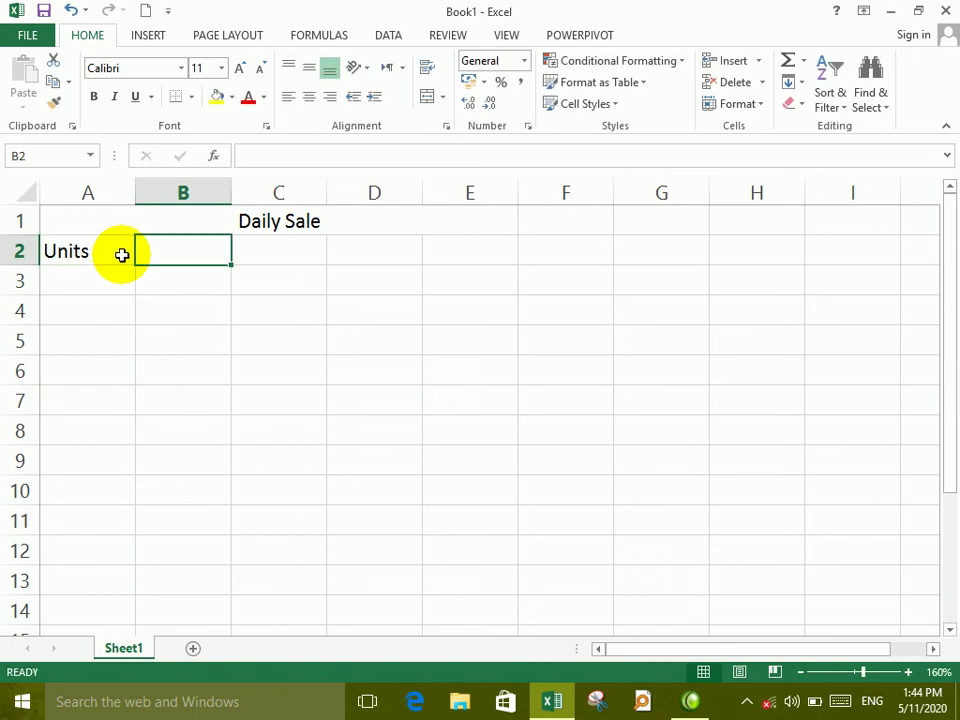
pyautogui.click(121, 255)
pyautogui.write('Itm')
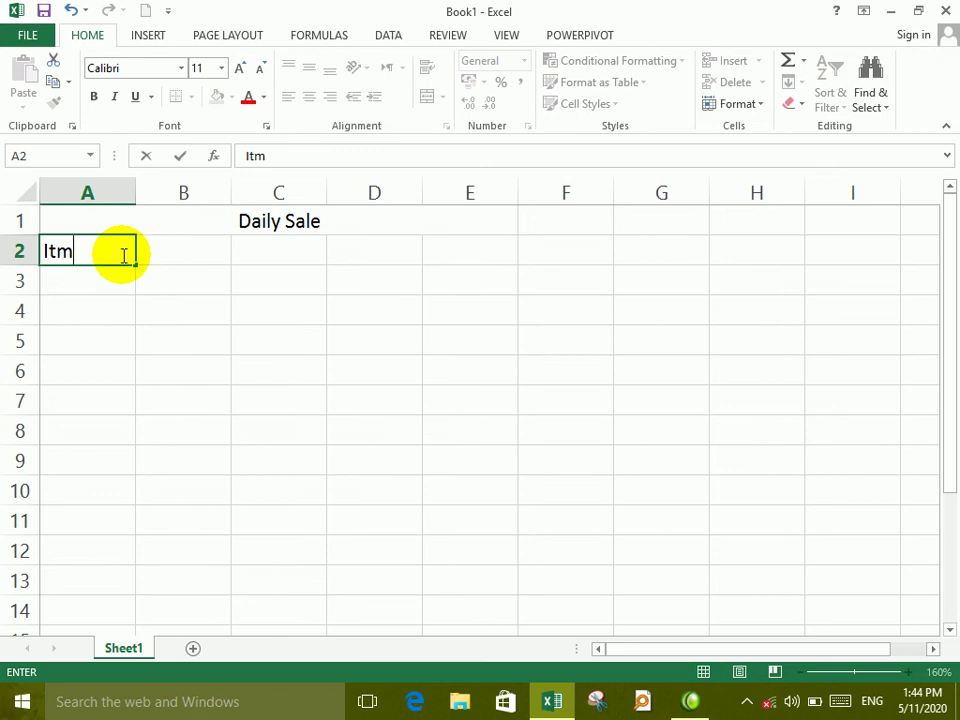
pyautogui.press('BackSpace')
pyautogui.press('BackSpace')
pyautogui.write('em')
pyautogui.press('Tab')
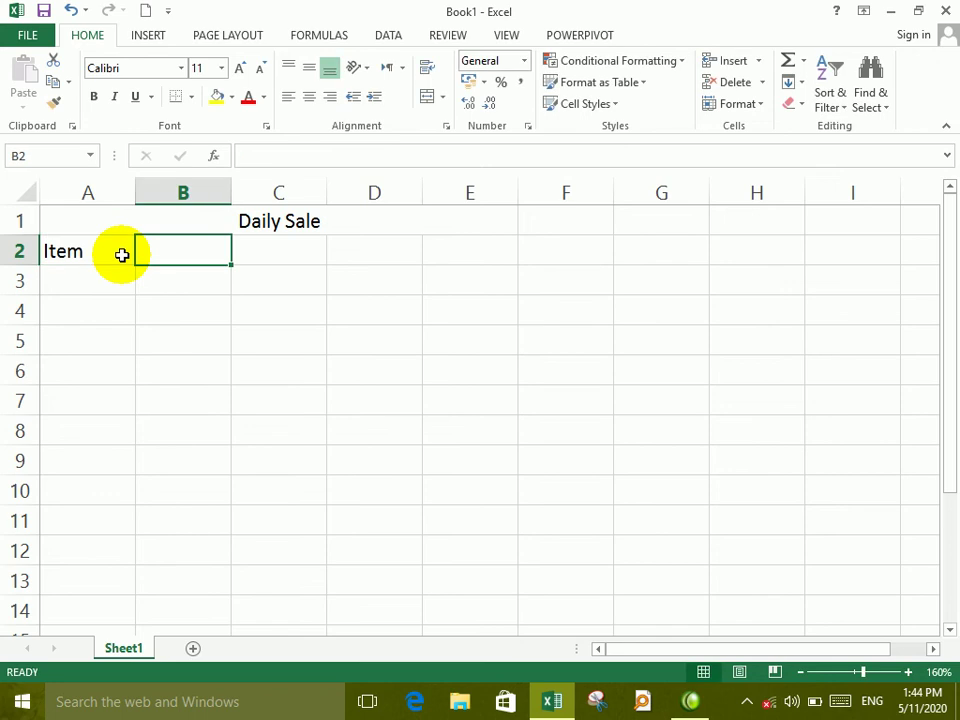
# Enter the headings 'Sale', 'Units' and 'Amount' in B2:D2
pyautogui.write('sal')
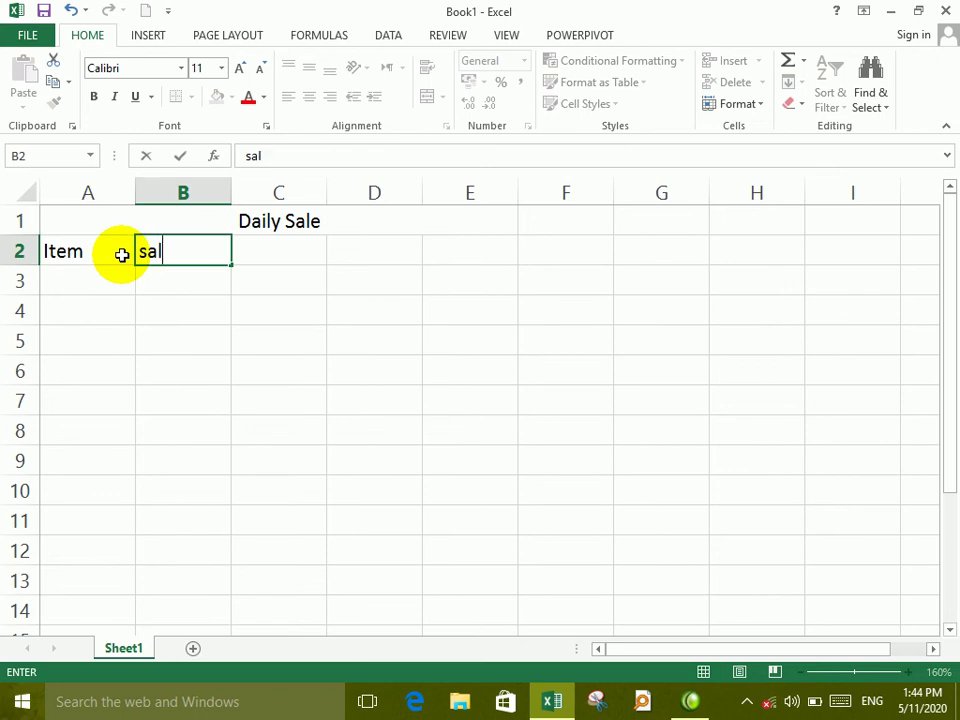
pyautogui.press('BackSpace')
pyautogui.press('BackSpace')
pyautogui.press('BackSpace')
pyautogui.write('sal')
pyautogui.press('BackSpace')
pyautogui.press('BackSpace')
pyautogui.press('BackSpace')
pyautogui.write('Sale')
pyautogui.press('Tab')
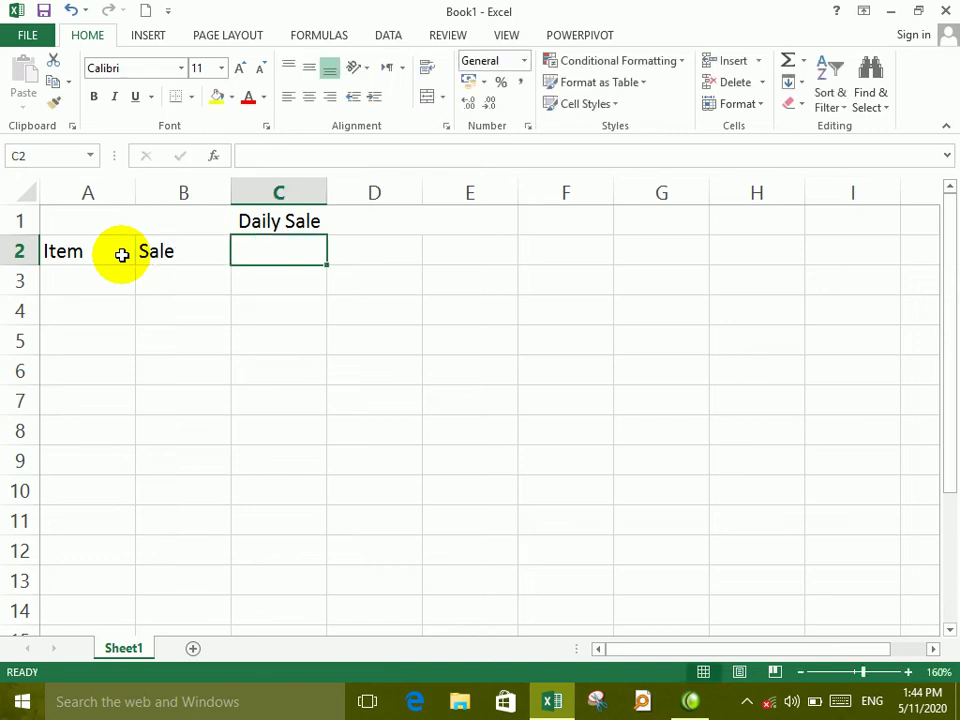
pyautogui.write('Units')
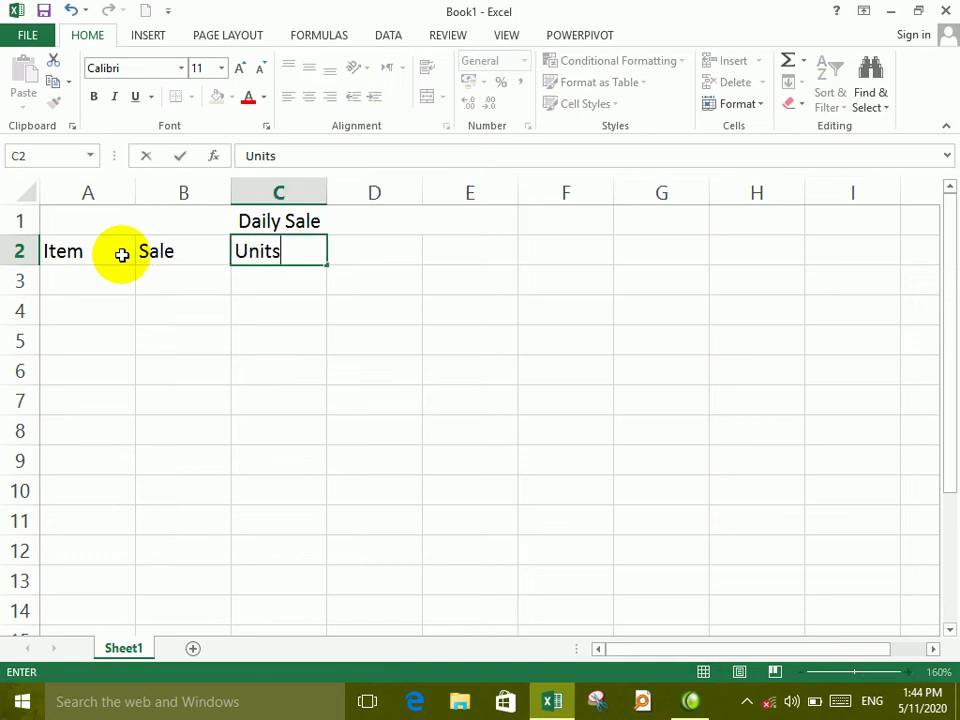
pyautogui.press('Tab')
pyautogui.write('Amount')
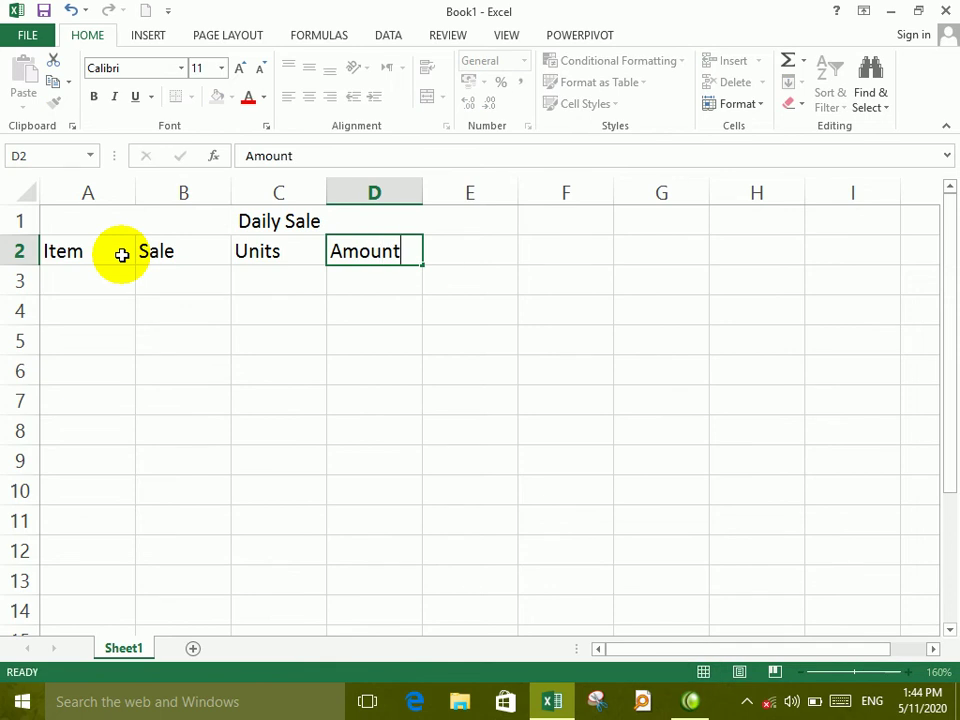
pyautogui.press('Return')
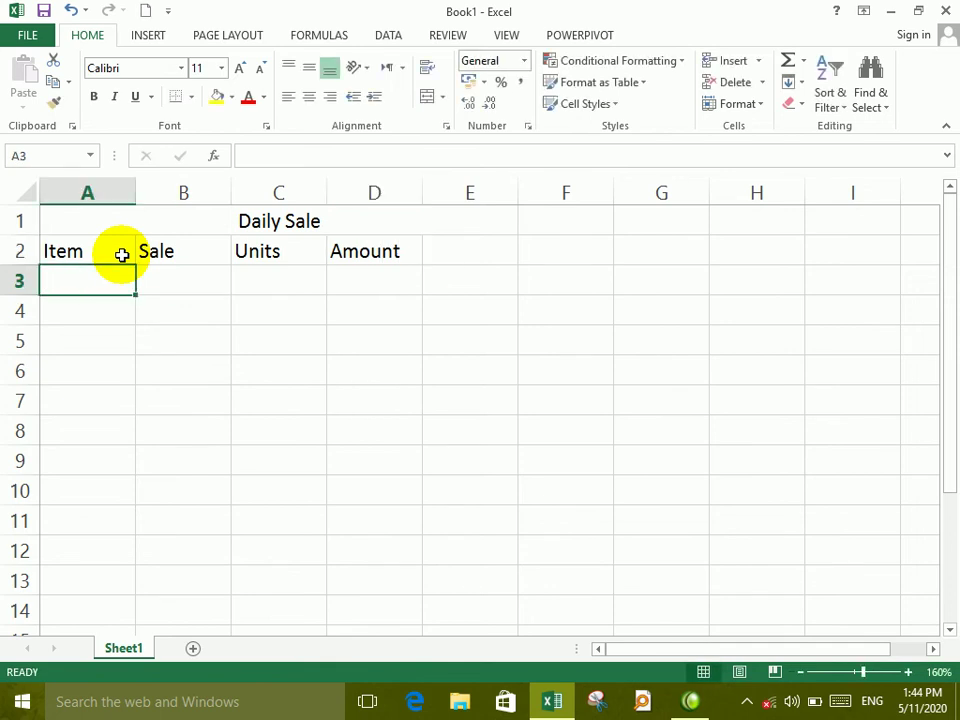
# Enter the items PC, RAM, HDD and CD in A3:A6
pyautogui.write('Pc')
pyautogui.press('Return')
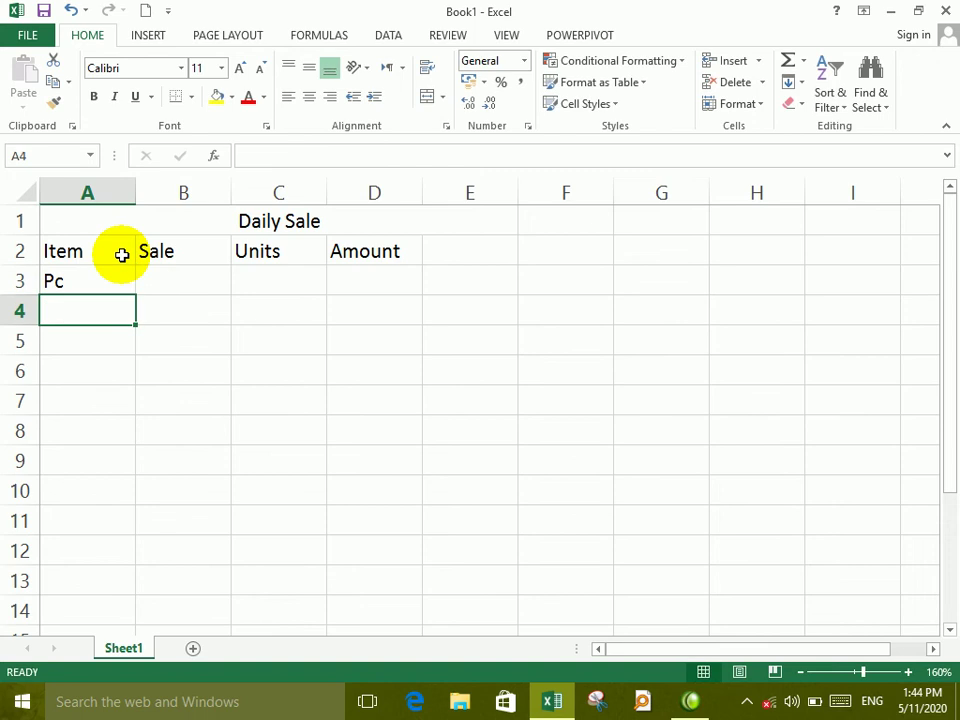
pyautogui.press('Up')
pyautogui.write('PC')
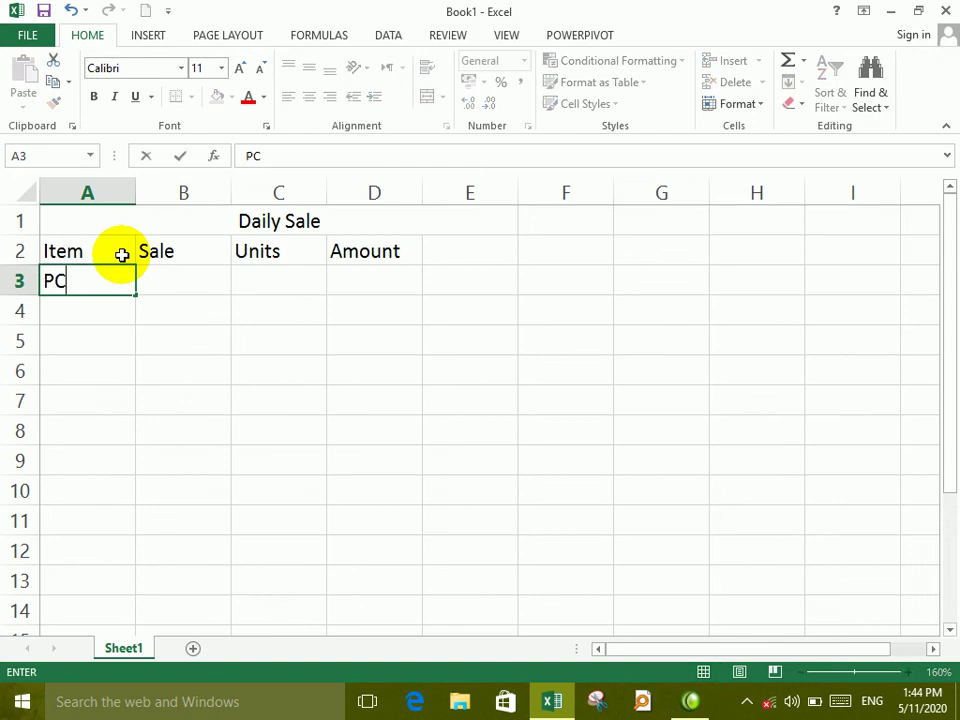
pyautogui.press('Return')
pyautogui.write('RAM')
pyautogui.press('Return')
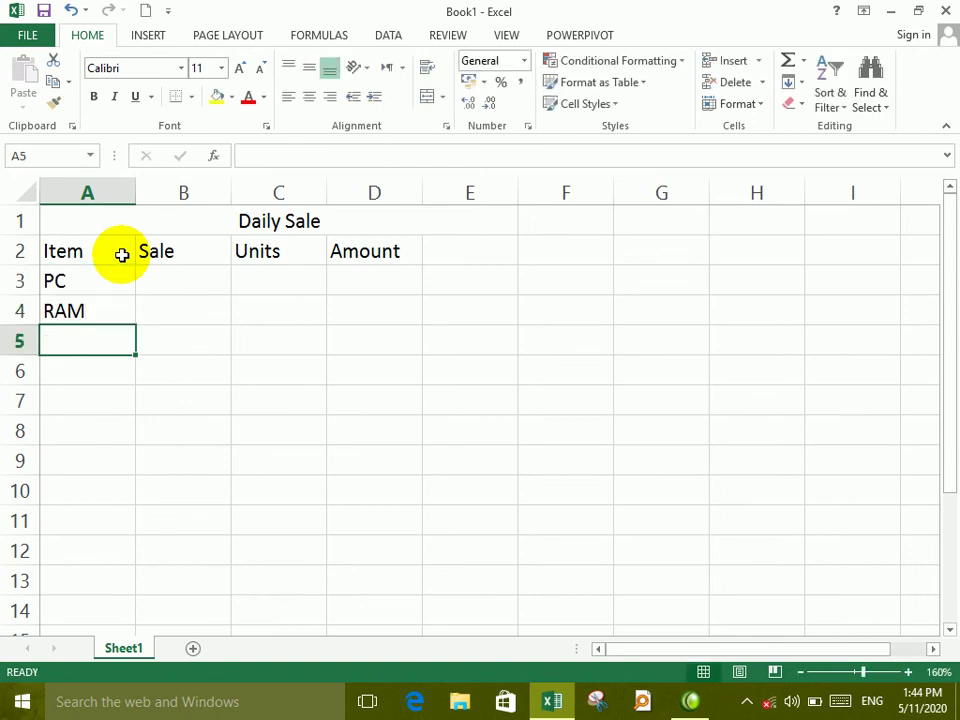
pyautogui.write('HDD')
pyautogui.press('Return')
pyautogui.write('CD')
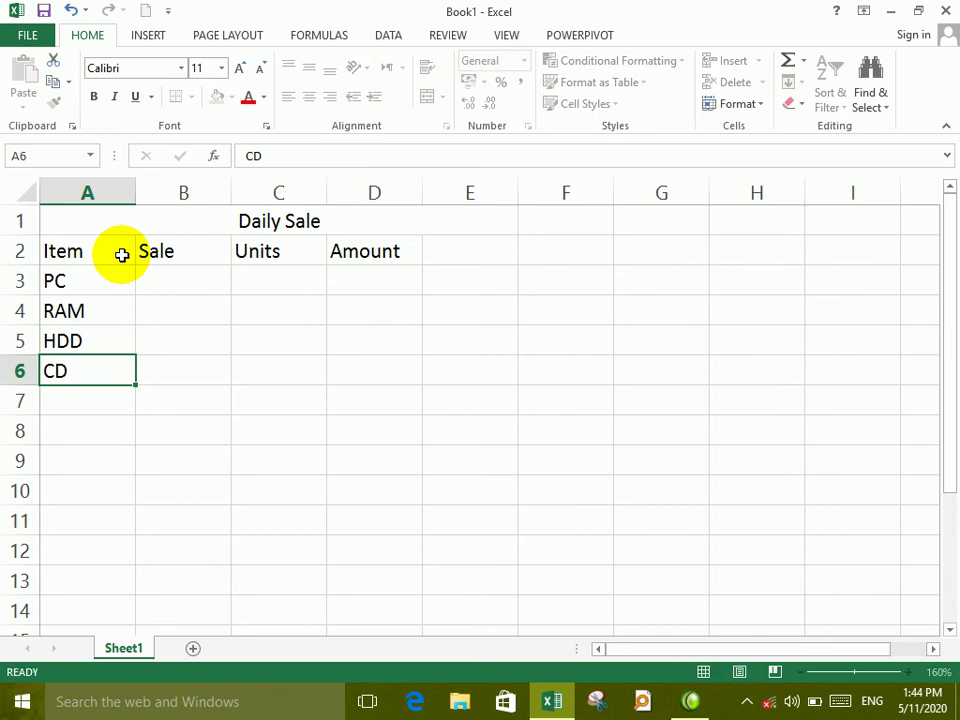
pyautogui.press('Tab')
pyautogui.press('Left')
pyautogui.press('Down')
# Enter the items MOUSE, KEYBOARD, USB and PC in A7:A10
pyautogui.write('M')
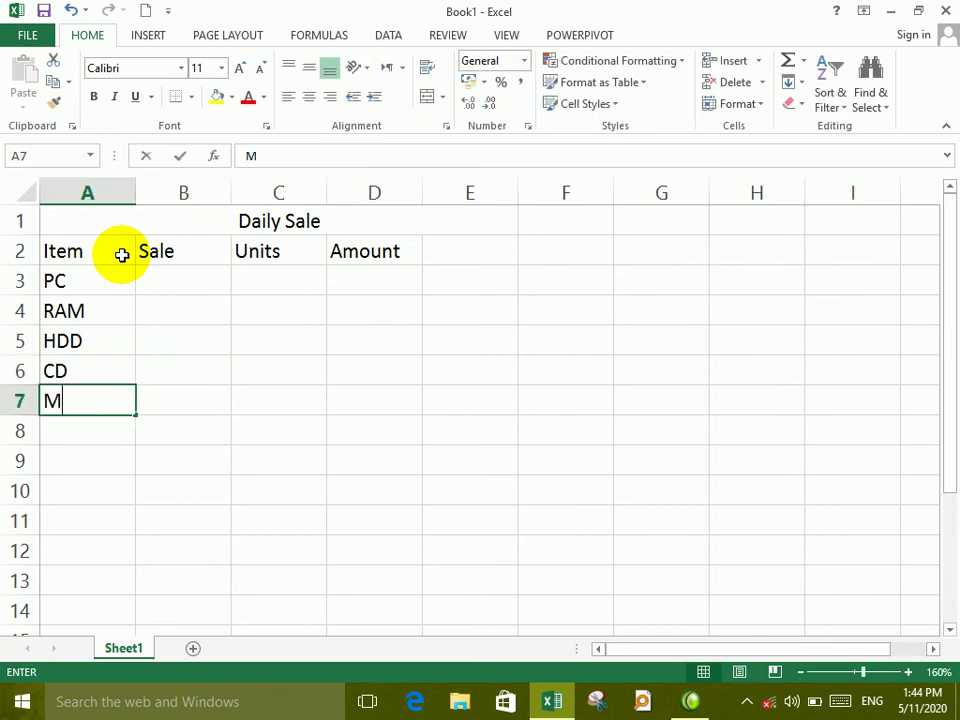
pyautogui.write('OUSE')
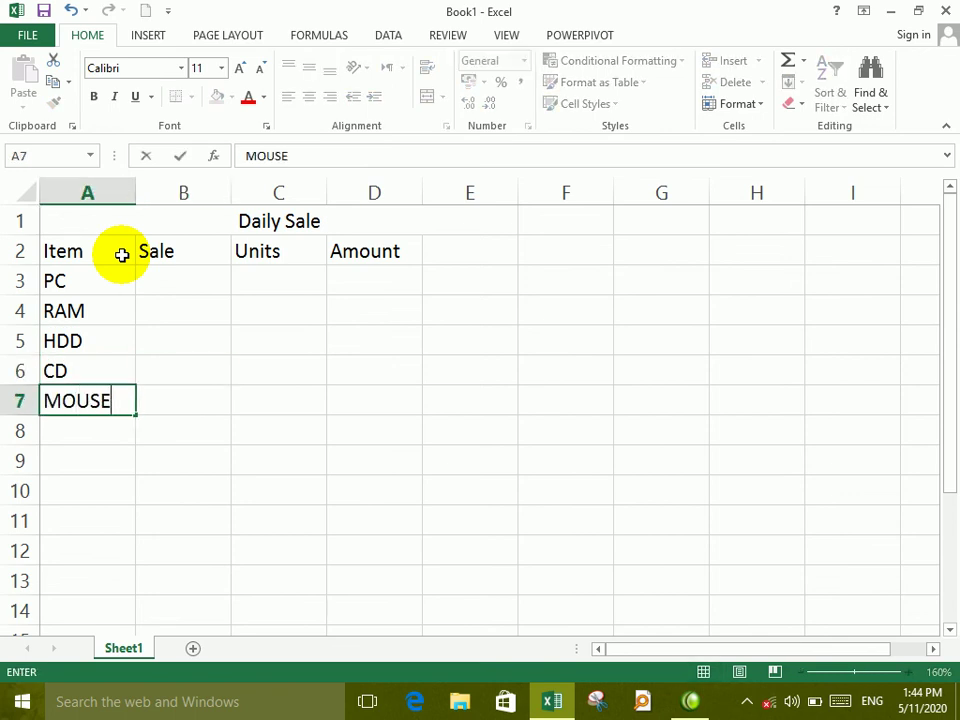
pyautogui.press('Return')
pyautogui.write('KEYBOARE')
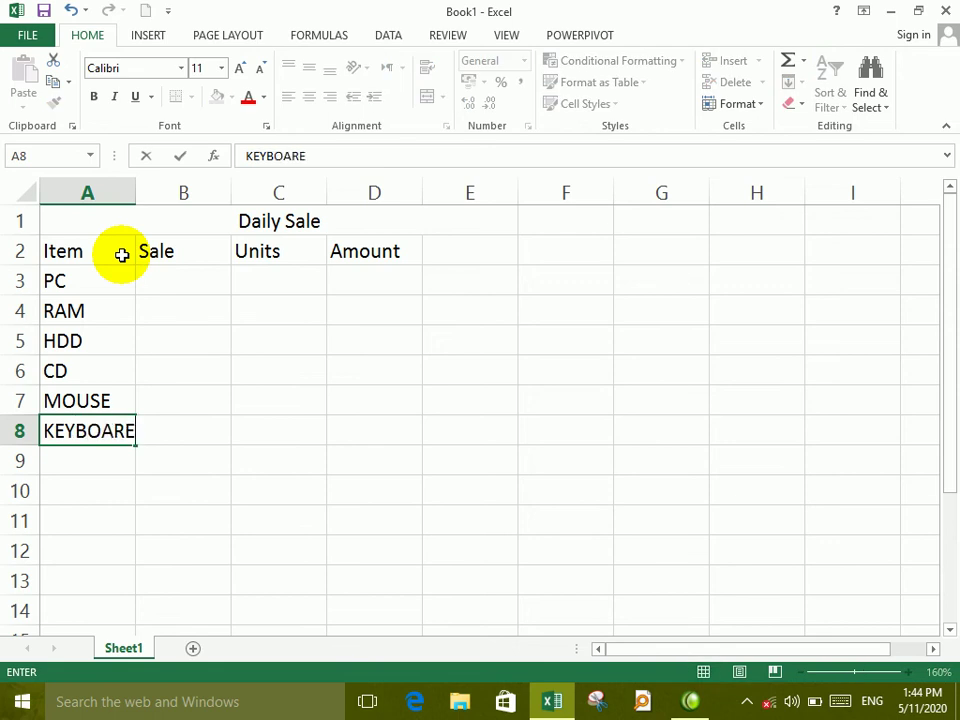
pyautogui.press('BackSpace')
pyautogui.write('D')
pyautogui.press('Return')
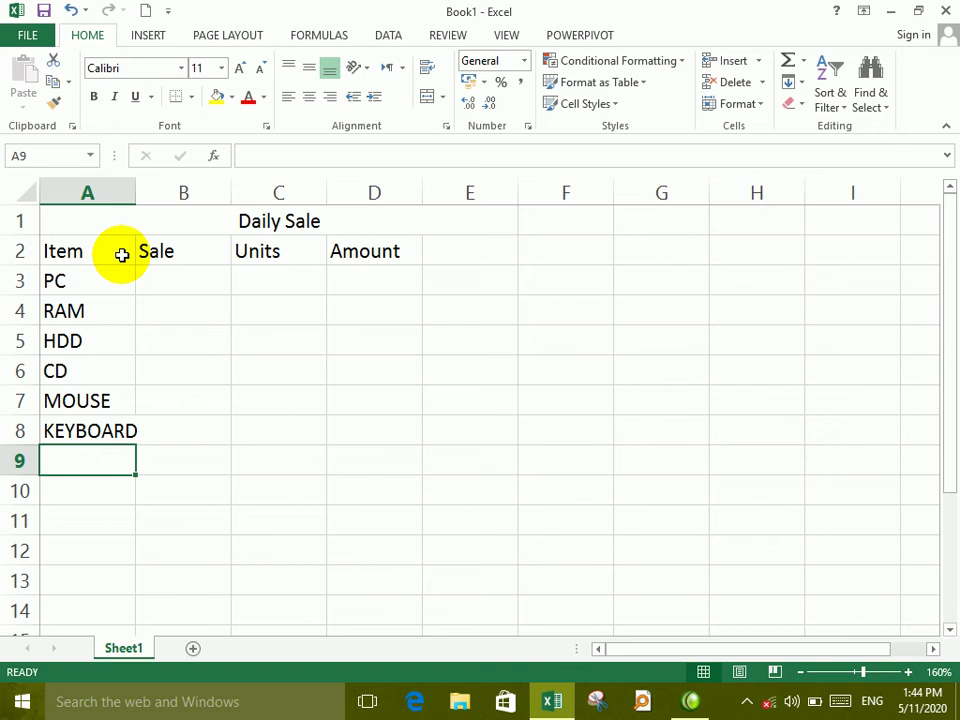
pyautogui.write('USB')
pyautogui.press('Return')
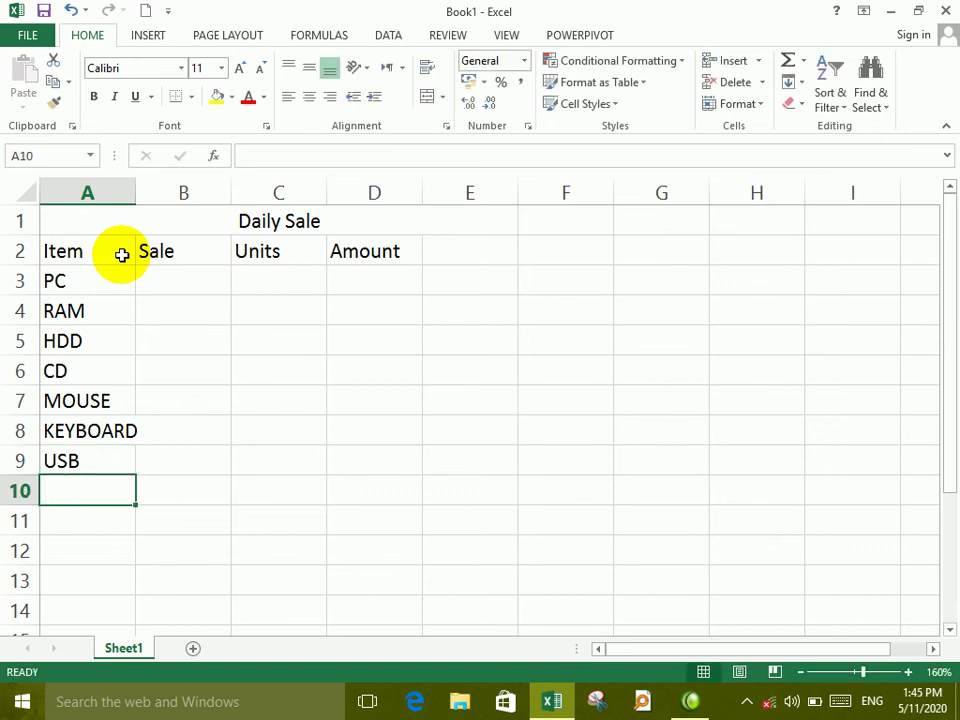
pyautogui.write('PC')
pyautogui.press('Return')
# Enter the last items MOUSE, CD and HDD in A11:A13
pyautogui.write('M')
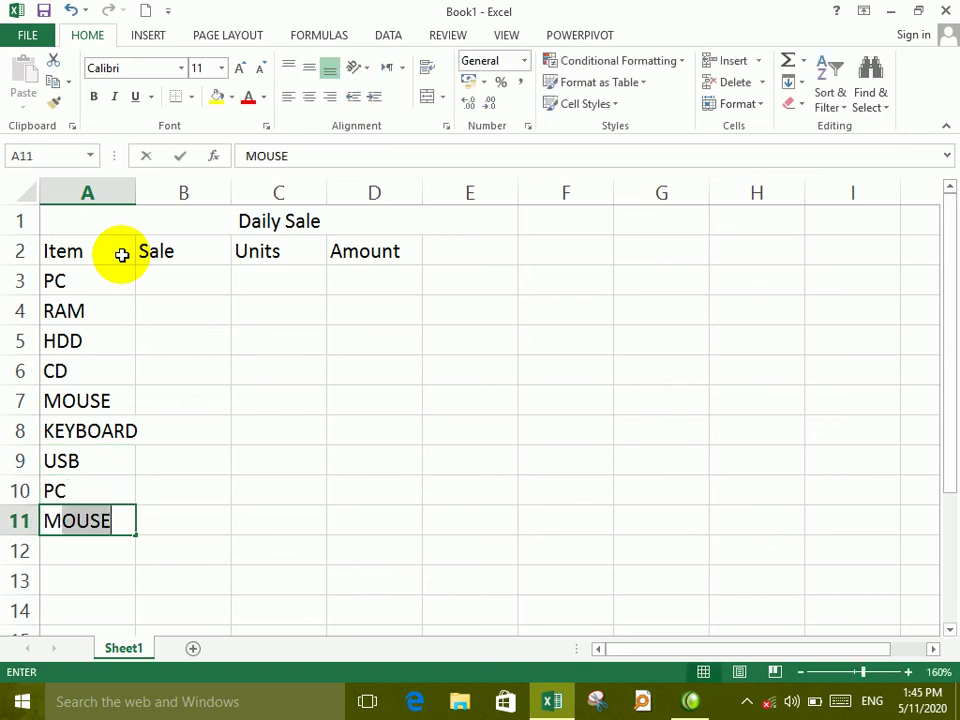
pyautogui.press('Return')
pyautogui.write('CD')
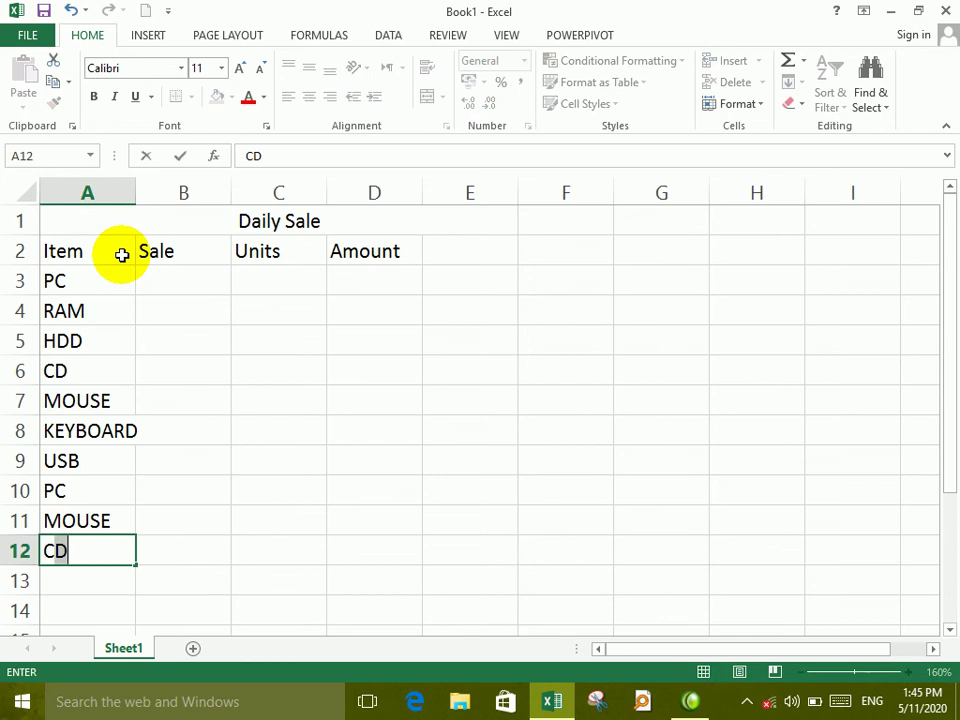
pyautogui.press('Return')
pyautogui.write('HDD')
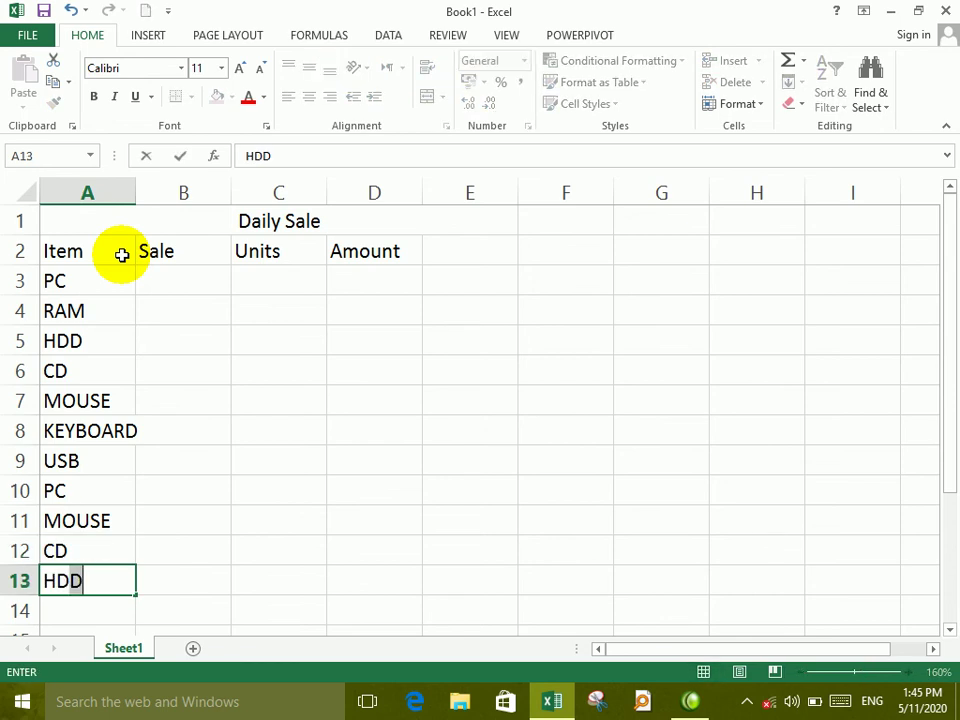
pyautogui.click(183, 401)
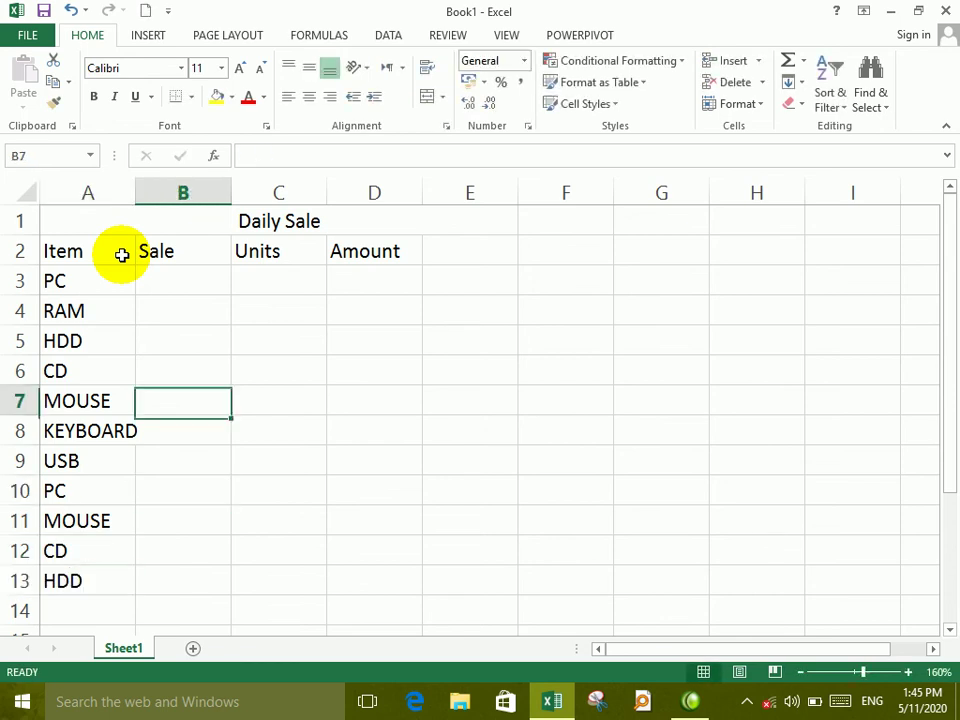
pyautogui.click(183, 281)
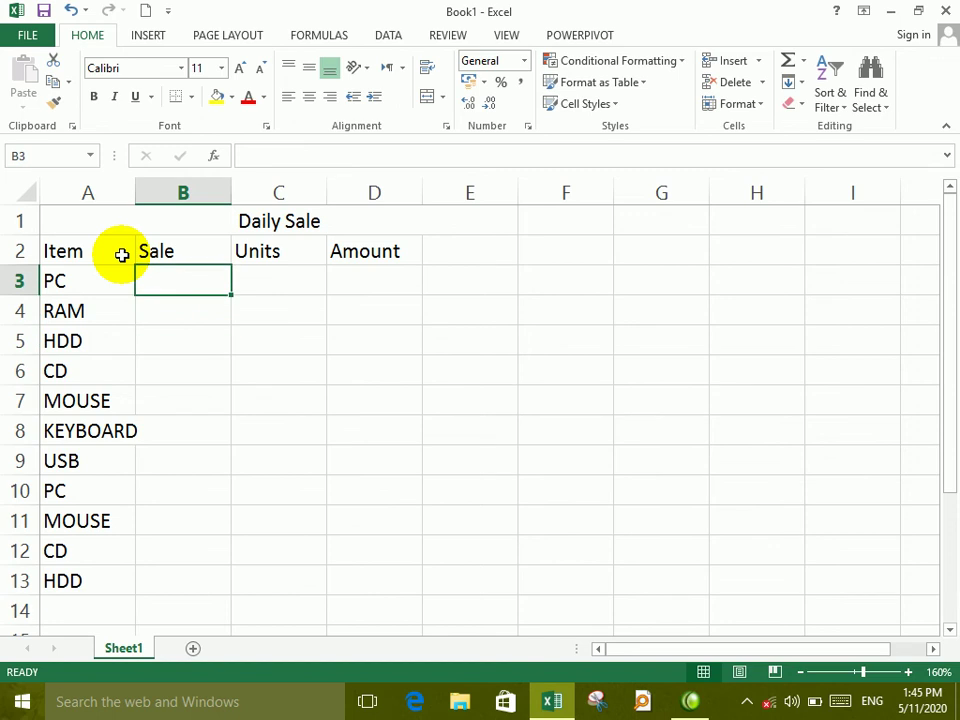
# Enter the sale values 12000, 3000, 4000, 200, 300 and 500 in B3:B8
pyautogui.write('1')
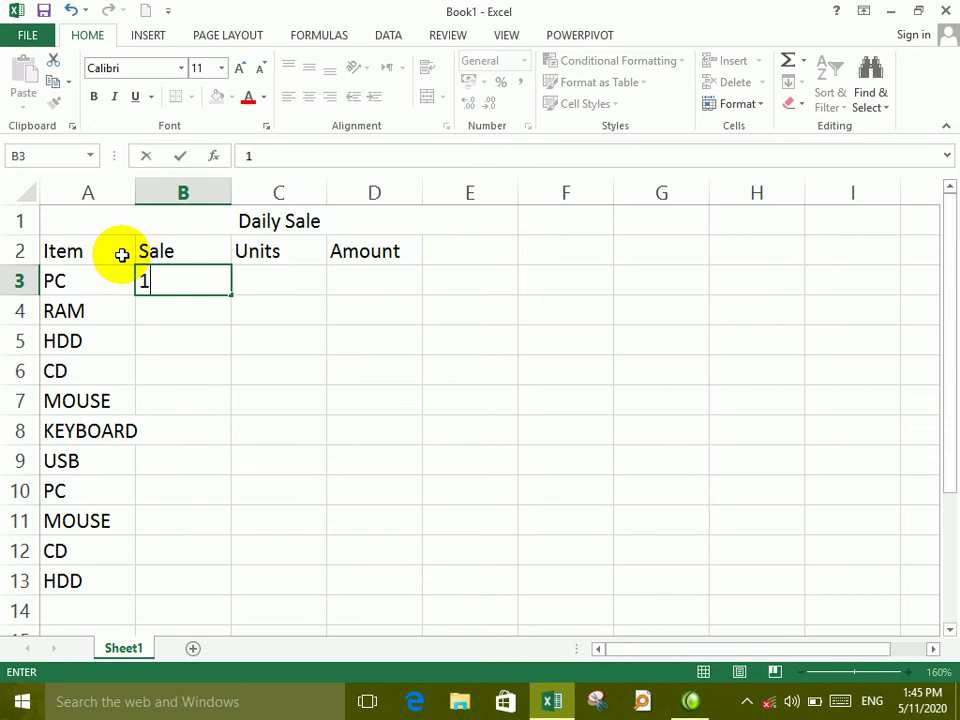
pyautogui.write('2000')
pyautogui.press('Return')
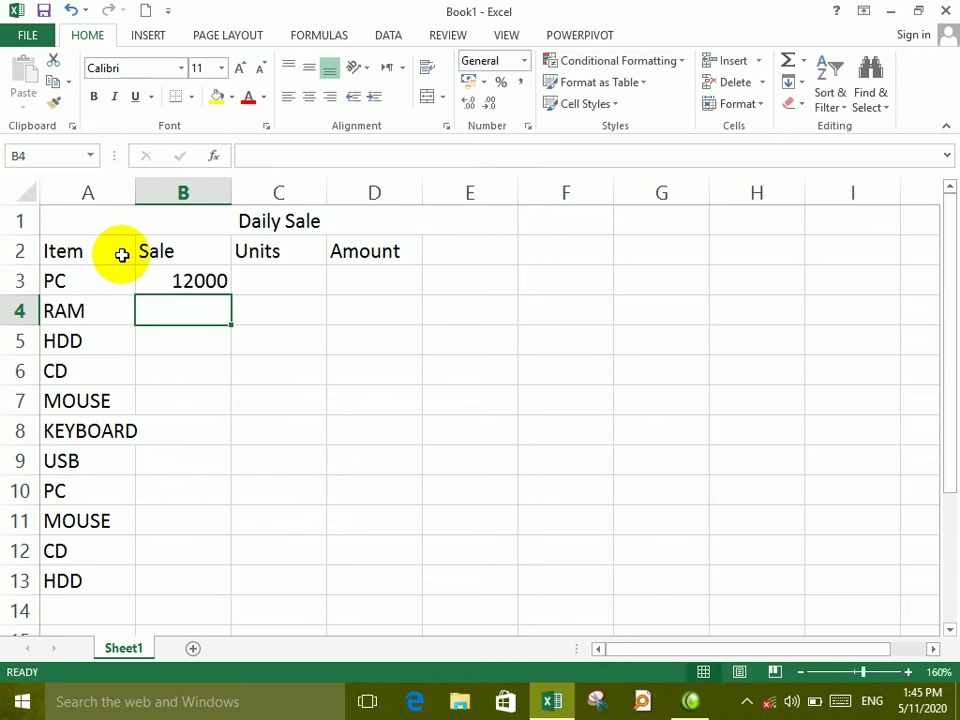
pyautogui.write('3000')
pyautogui.press('Return')
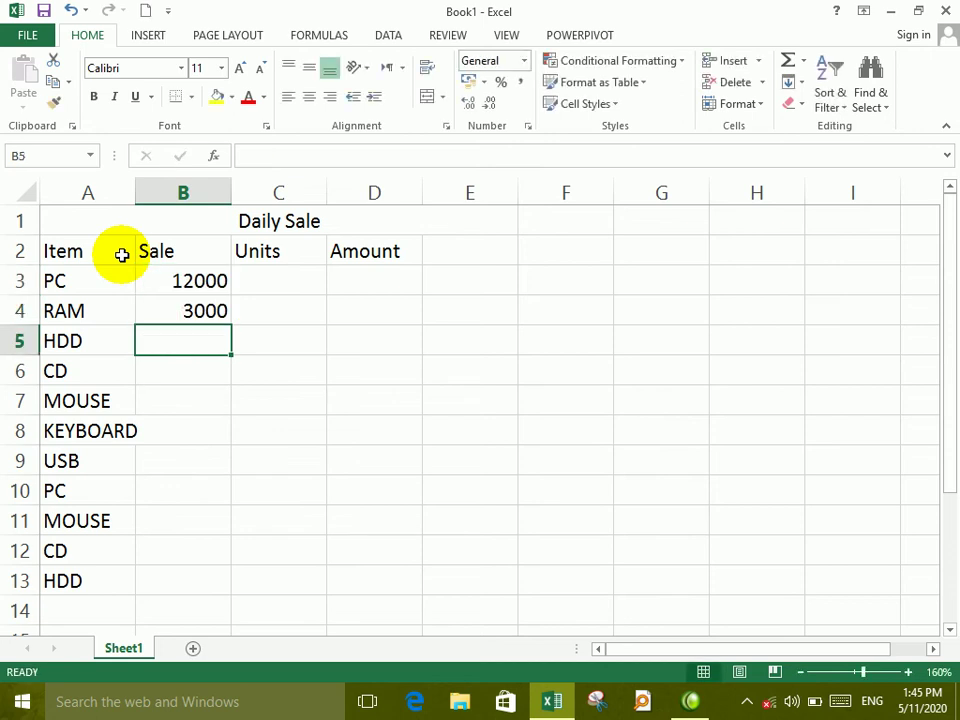
pyautogui.write('4000')
pyautogui.press('Return')
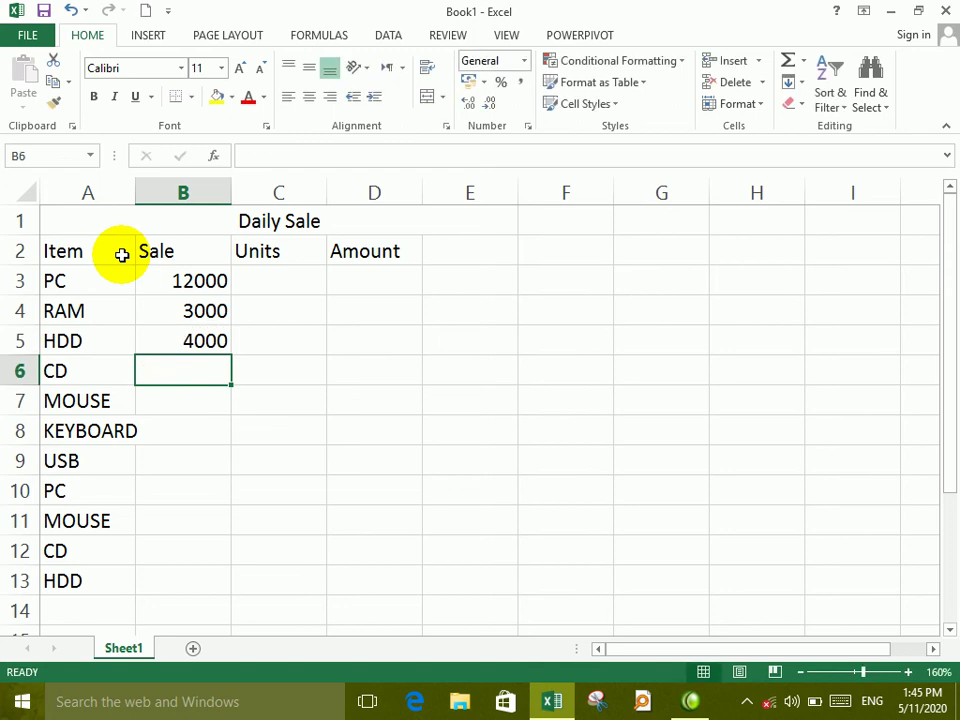
pyautogui.write('200')
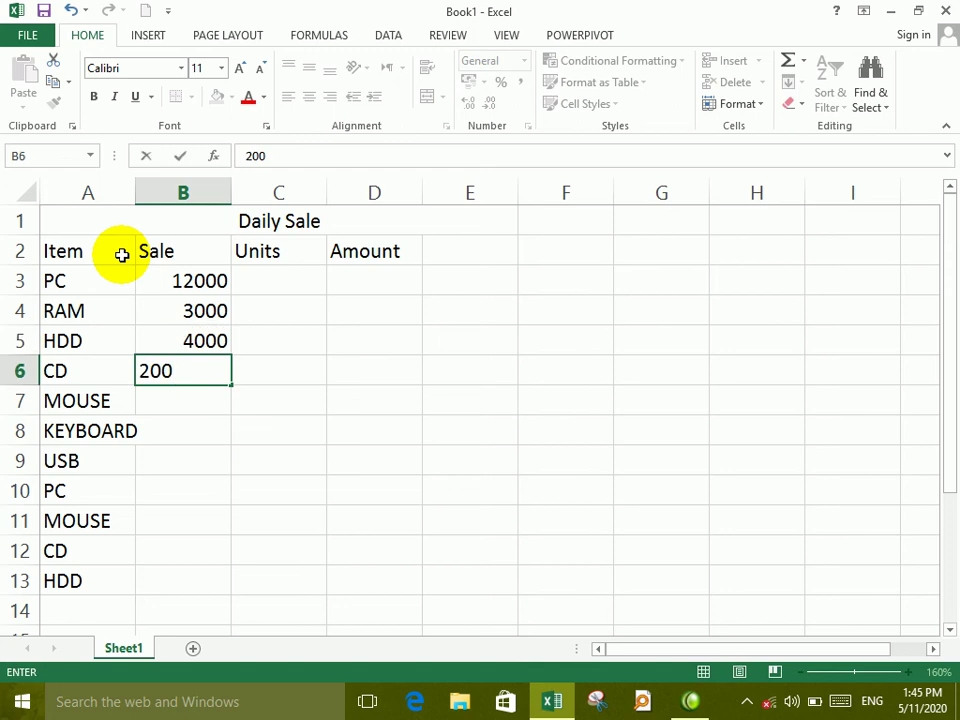
pyautogui.press('Return')
pyautogui.write('300')
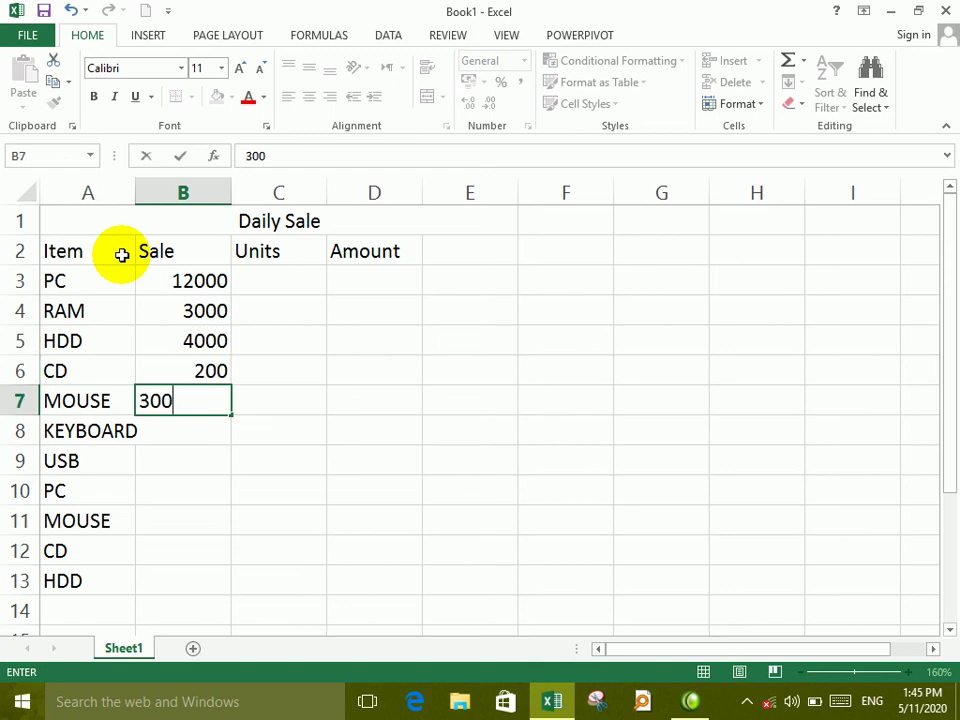
pyautogui.press('Return')
pyautogui.write('500')
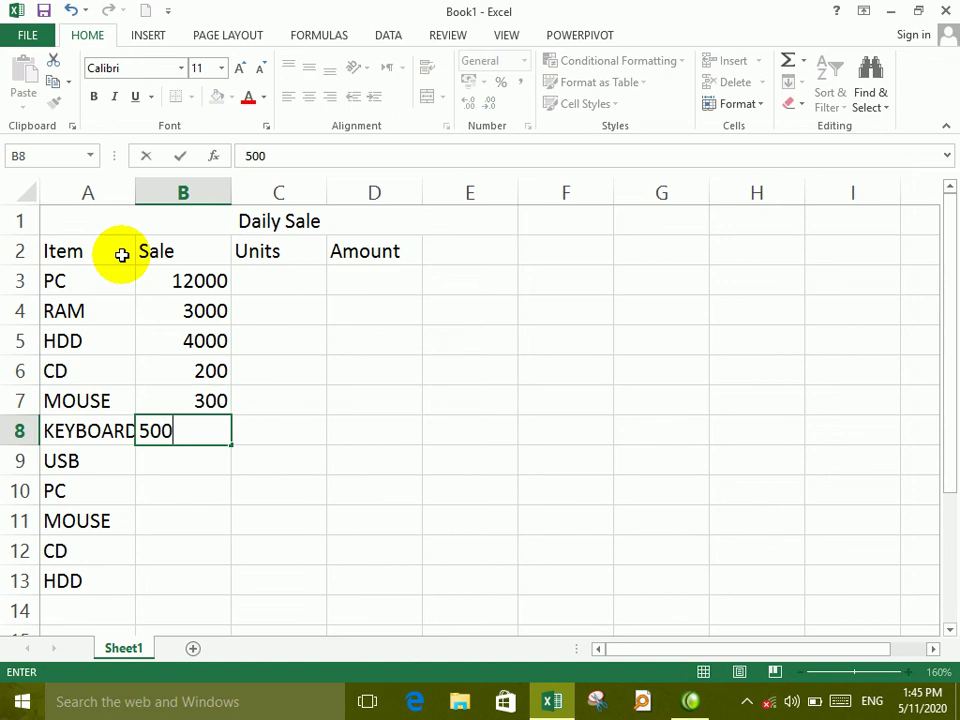
pyautogui.press('Return')
# Enter the sale values 200, 12000, 700, 200 and 3000 in B9:B13
pyautogui.write('200')
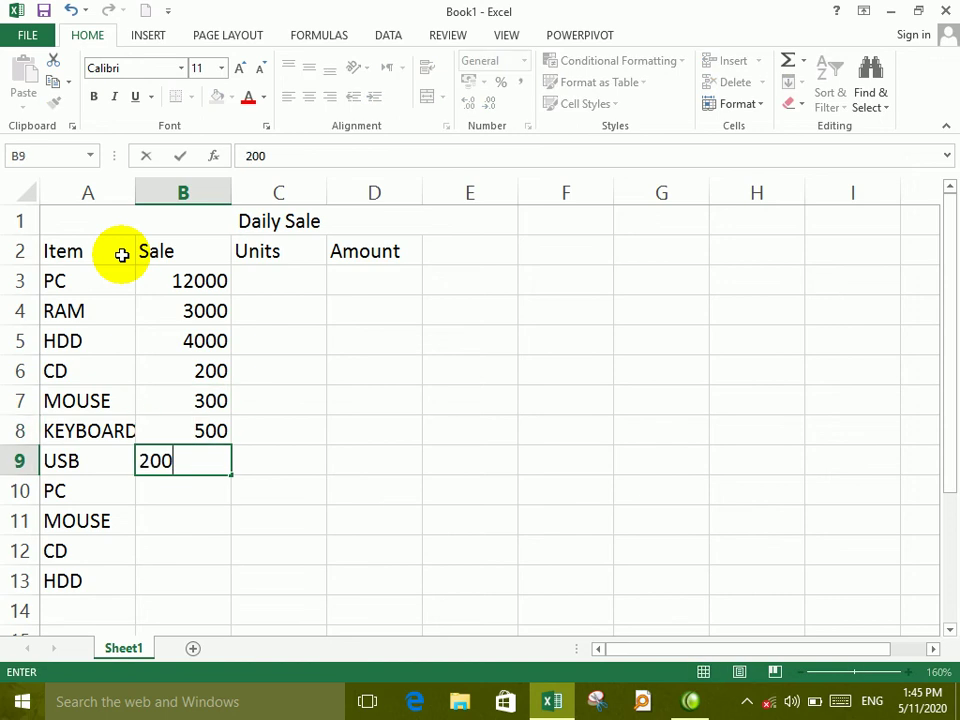
pyautogui.press('Return')
pyautogui.write('12000')
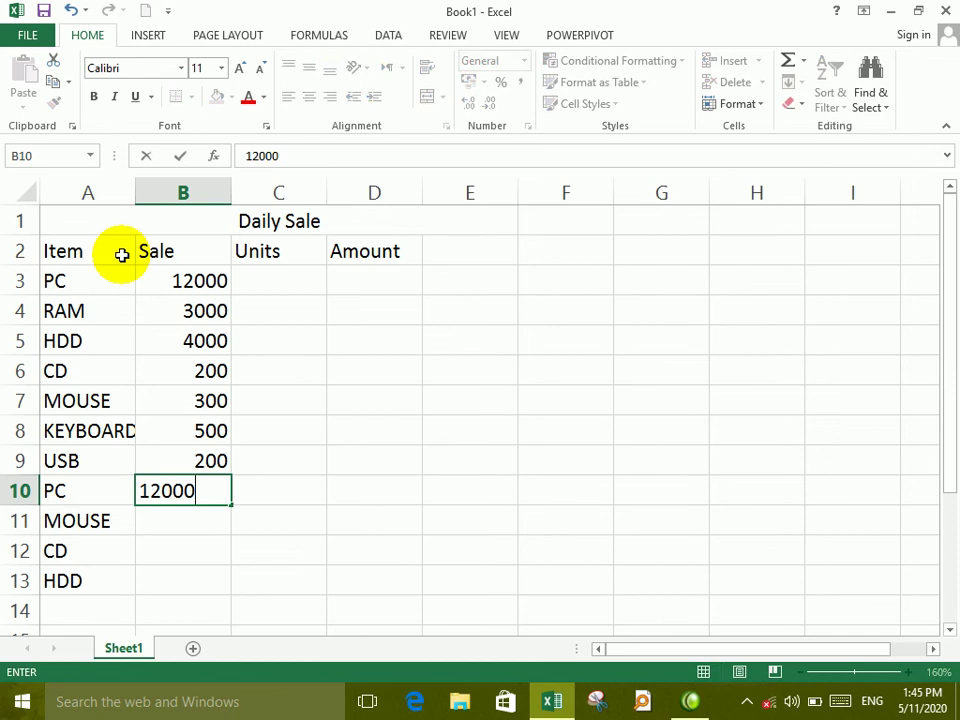
pyautogui.press('Return')
pyautogui.write('700')
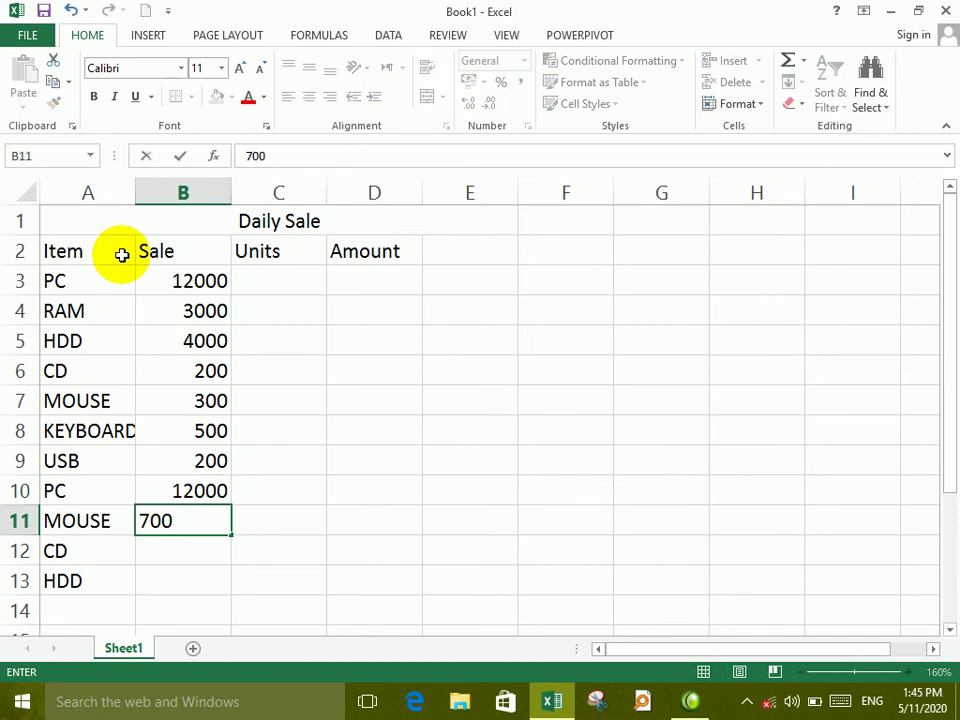
pyautogui.press('Return')
pyautogui.write('200')
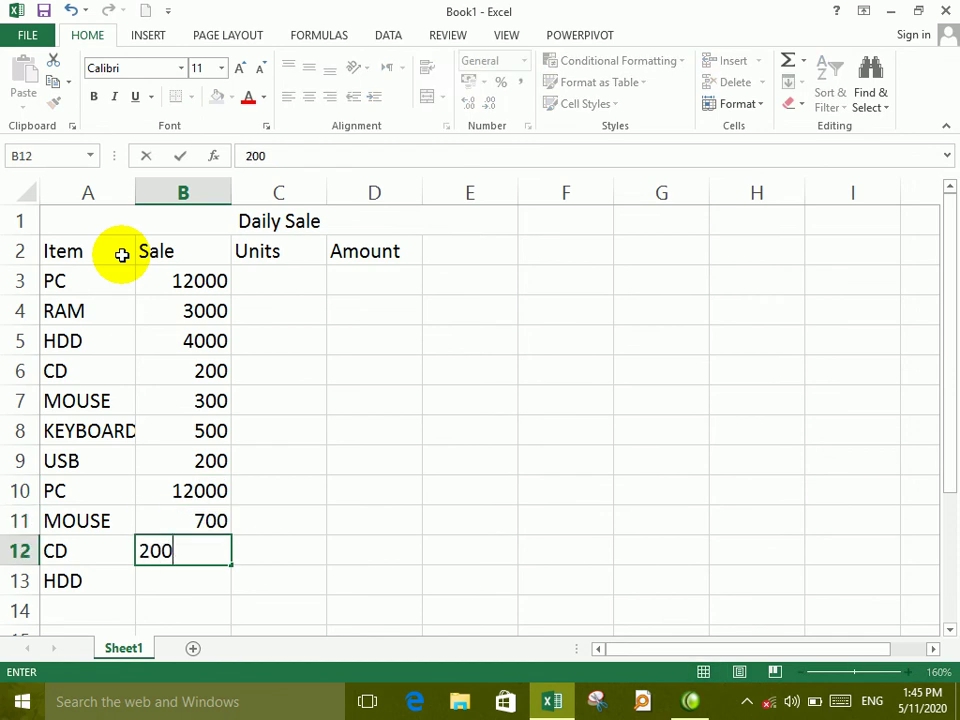
pyautogui.press('Return')
pyautogui.write('3000')
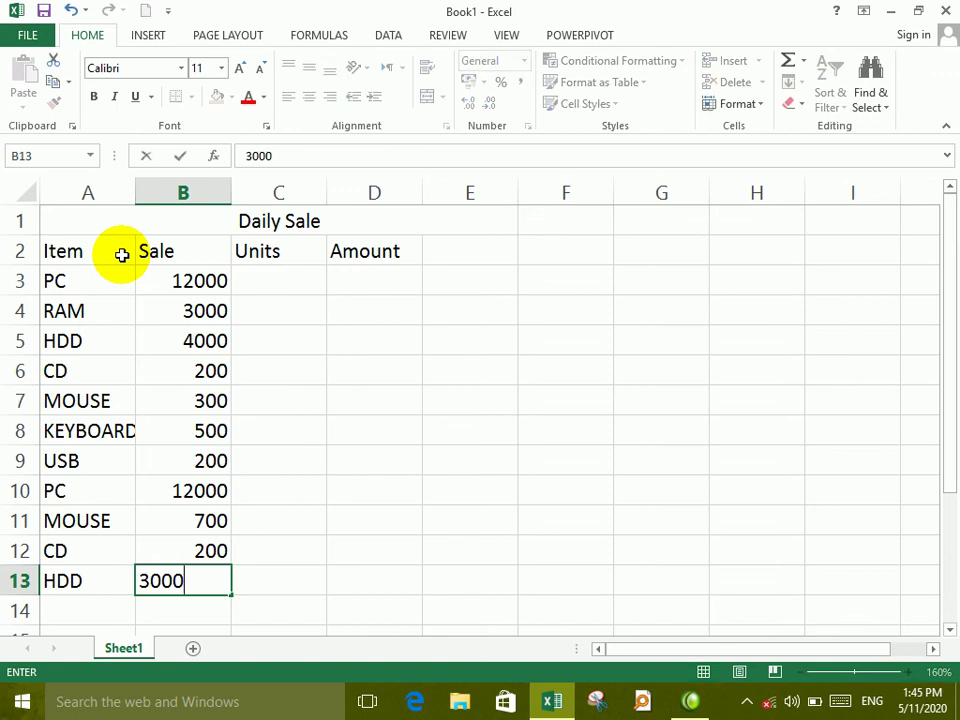
pyautogui.press('Tab')
pyautogui.press('Up')
pyautogui.press('Up')
pyautogui.press('Up')
pyautogui.press('Up')
pyautogui.press('Up')
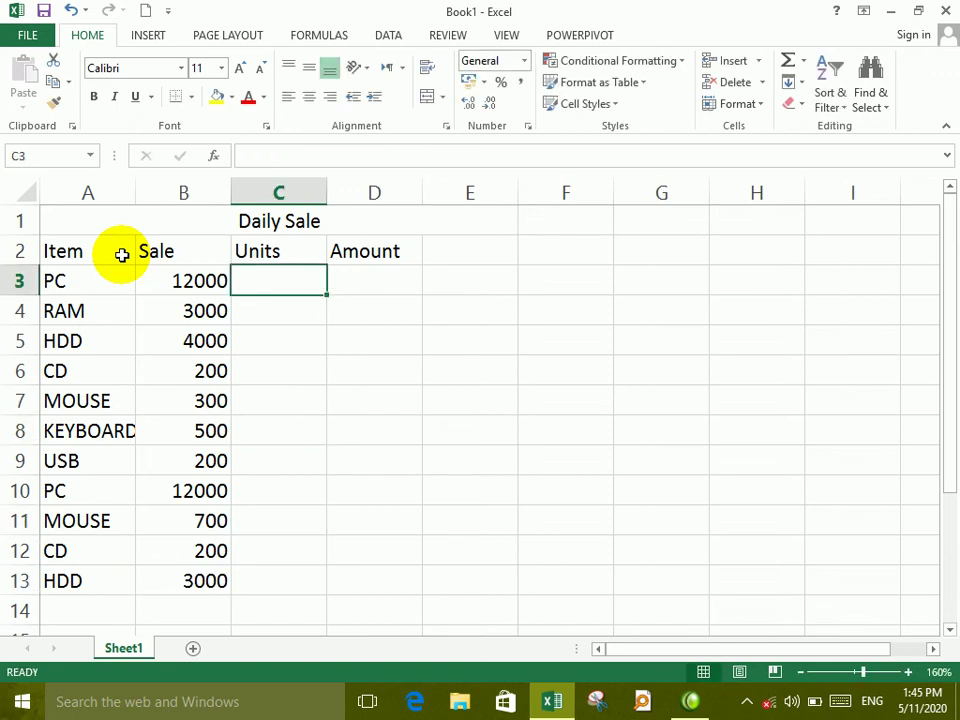
# Enter the units 1, 2, 1, 2 and 3 in C3:C7
pyautogui.write('1')
pyautogui.press('Return')
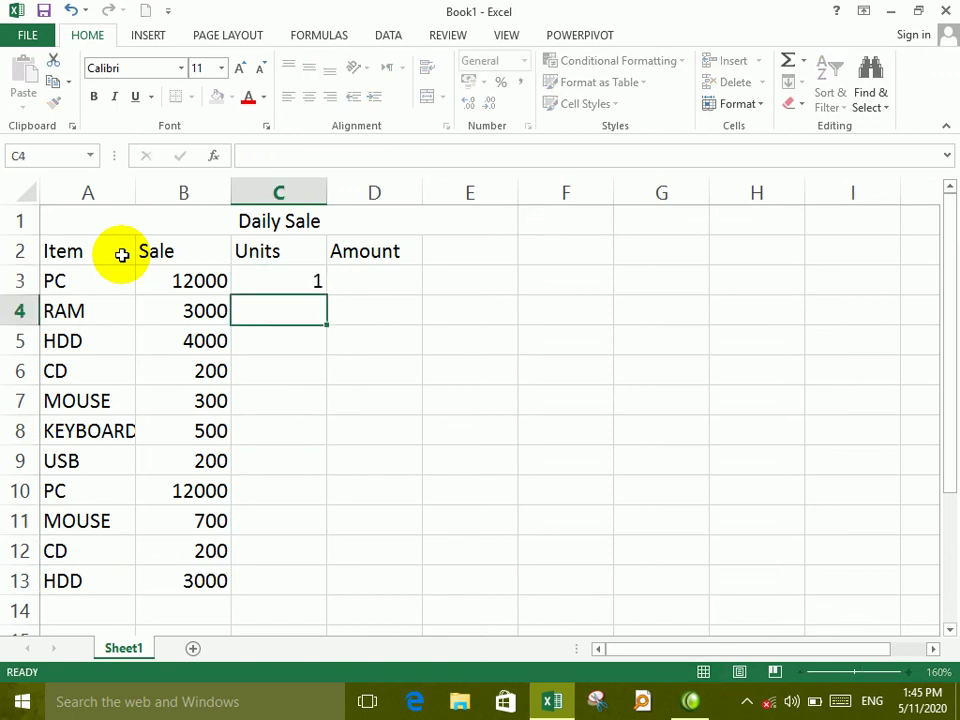
pyautogui.write('2')
pyautogui.press('Return')
pyautogui.write('1')
pyautogui.press('Return')
pyautogui.write('2')
pyautogui.press('Return')
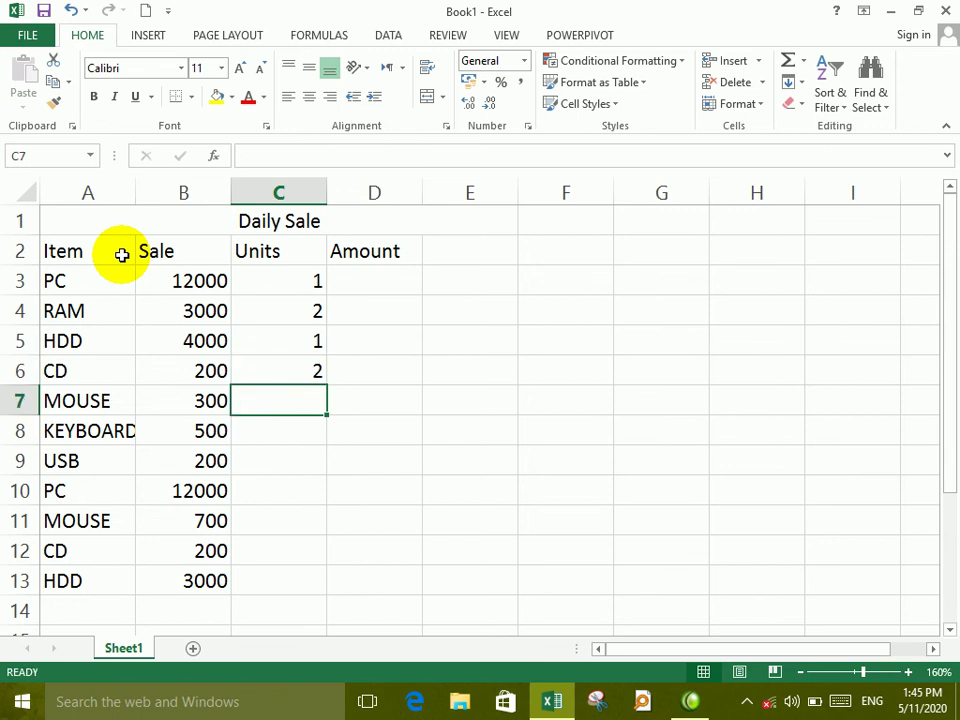
pyautogui.write('3')
pyautogui.press('Return')
# Enter the units 4, 1, 5, 2, 3 and 2 in C8:C13
pyautogui.write('4')
pyautogui.press('Return')
pyautogui.write('1')
pyautogui.press('Return')
pyautogui.write('5')
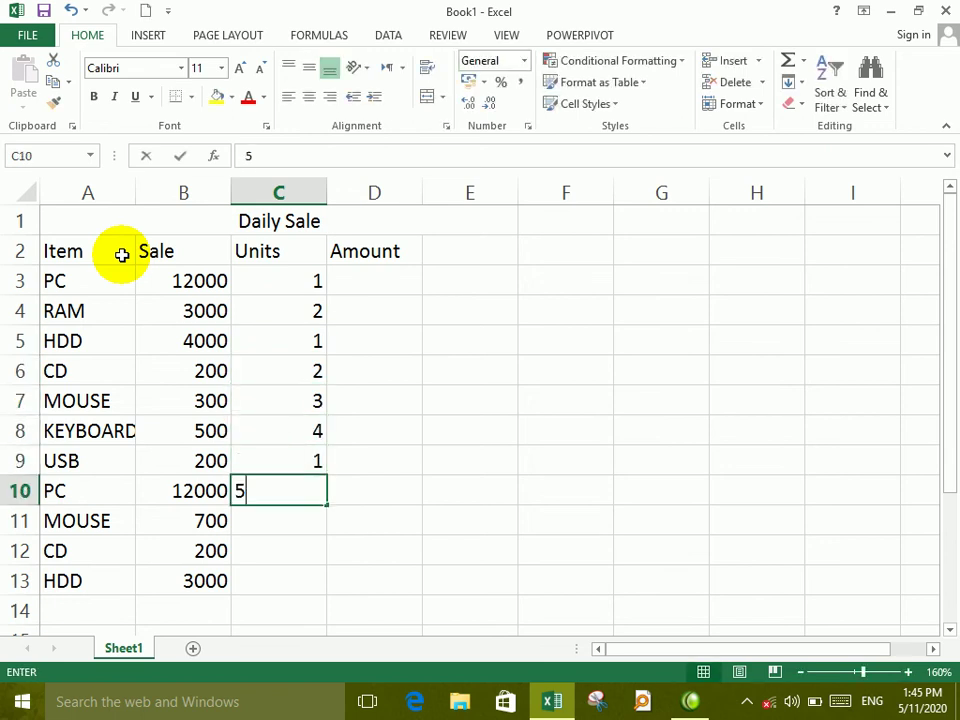
pyautogui.press('Return')
pyautogui.write('2')
pyautogui.press('Return')
pyautogui.write('3')
pyautogui.press('Return')
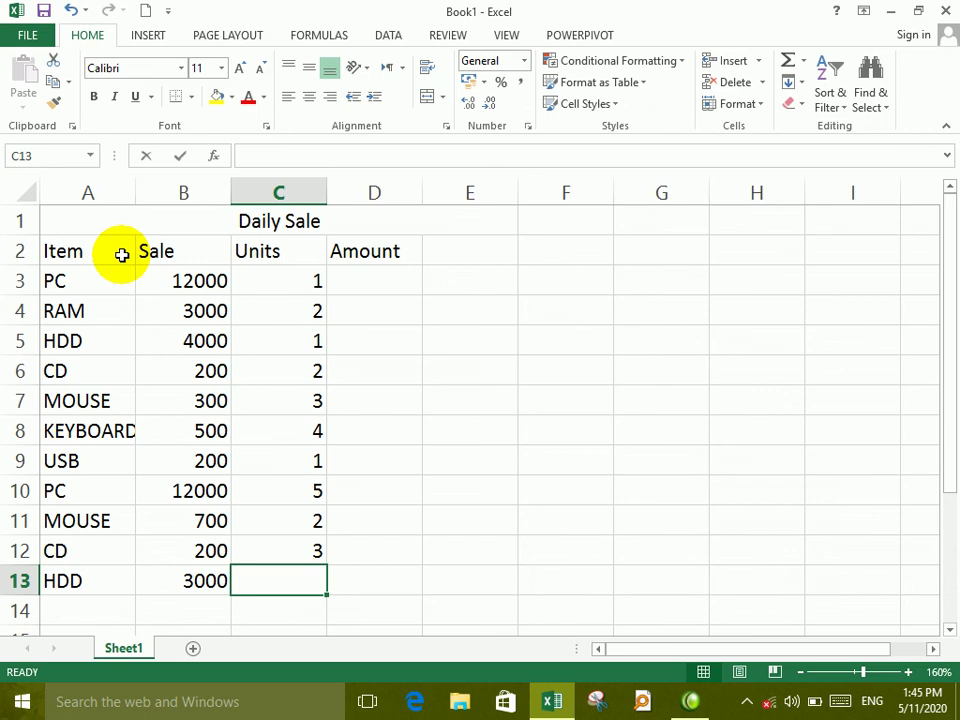
pyautogui.write('2')
pyautogui.press('Return')
# Re-merge the Daily Sale title across A1:D1 instead of A1:E1 and make it bold
pyautogui.moveTo(80, 221); pyautogui.dragTo(395, 560)
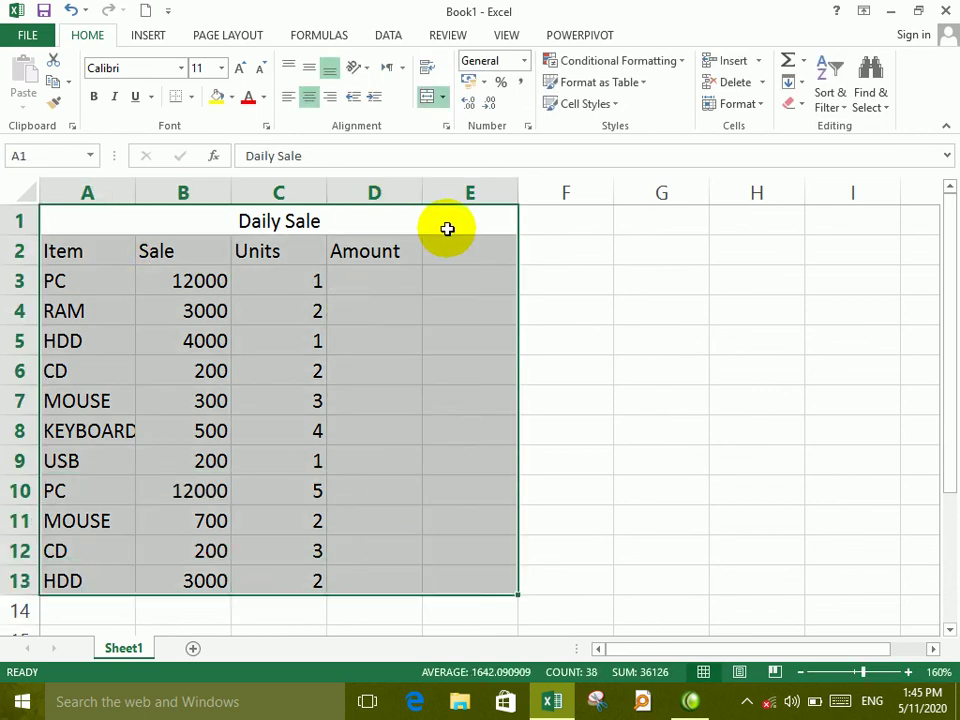
pyautogui.moveTo(358, 218)
pyautogui.mouseDown()
pyautogui.moveTo(260, 369)
pyautogui.moveTo(330, 220)
pyautogui.mouseUp()
pyautogui.click(428, 100)
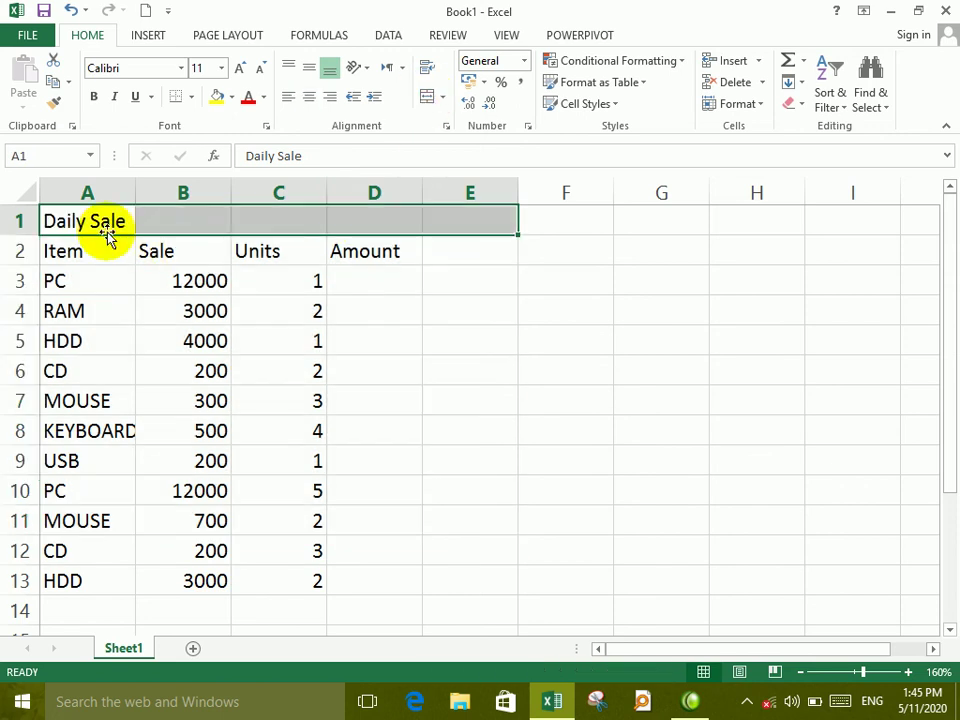
pyautogui.moveTo(107, 232)
pyautogui.mouseDown()
pyautogui.moveTo(157, 238)
pyautogui.moveTo(111, 240)
pyautogui.moveTo(351, 221)
pyautogui.mouseUp()
pyautogui.click(429, 96)
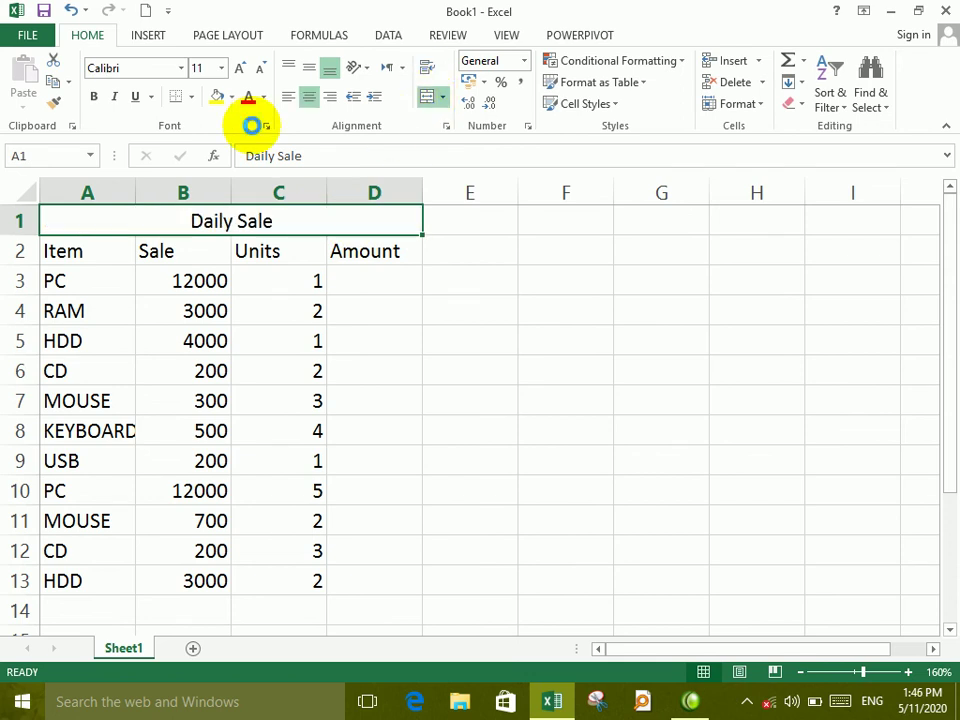
pyautogui.hotkey('ctrl', 'b')
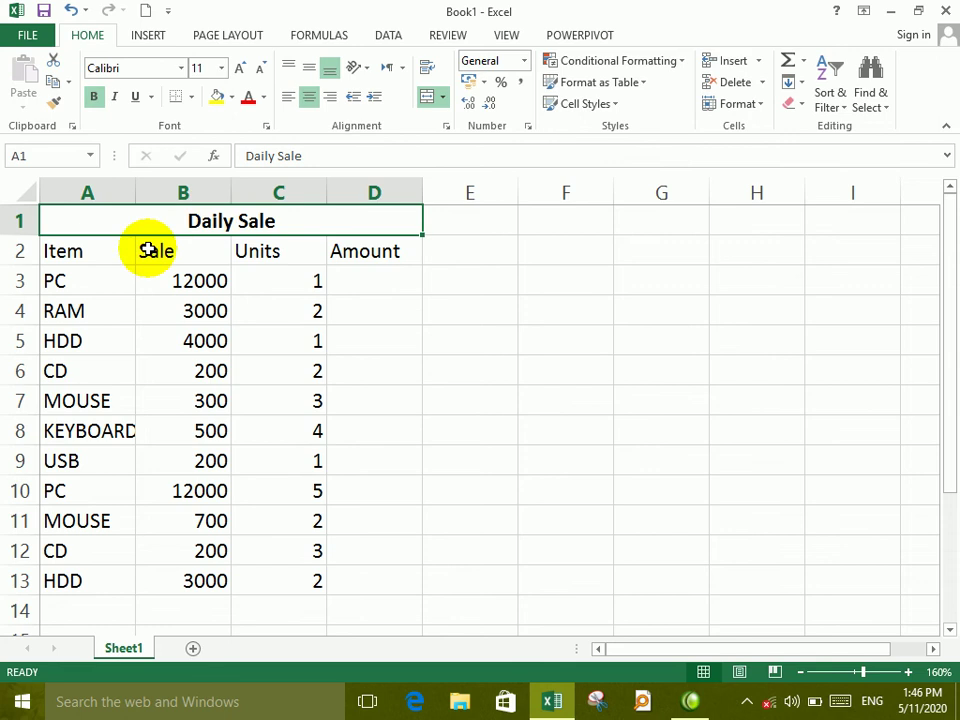
# Make the A2:D2 headings red and bold
pyautogui.moveTo(64, 251); pyautogui.dragTo(396, 251)
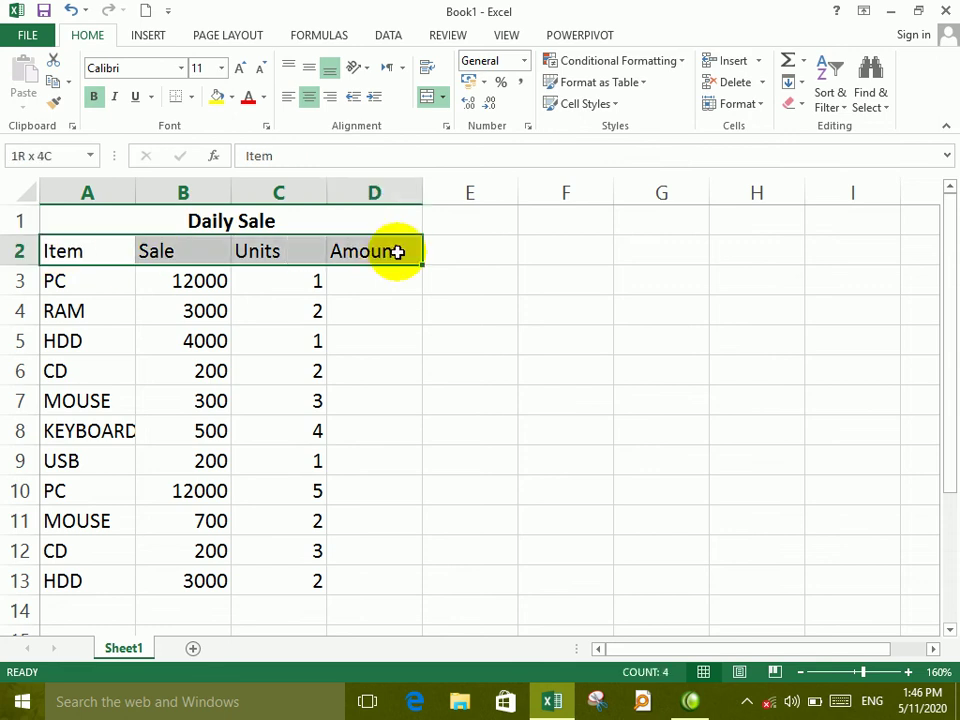
pyautogui.click(247, 98)
pyautogui.click(95, 100)
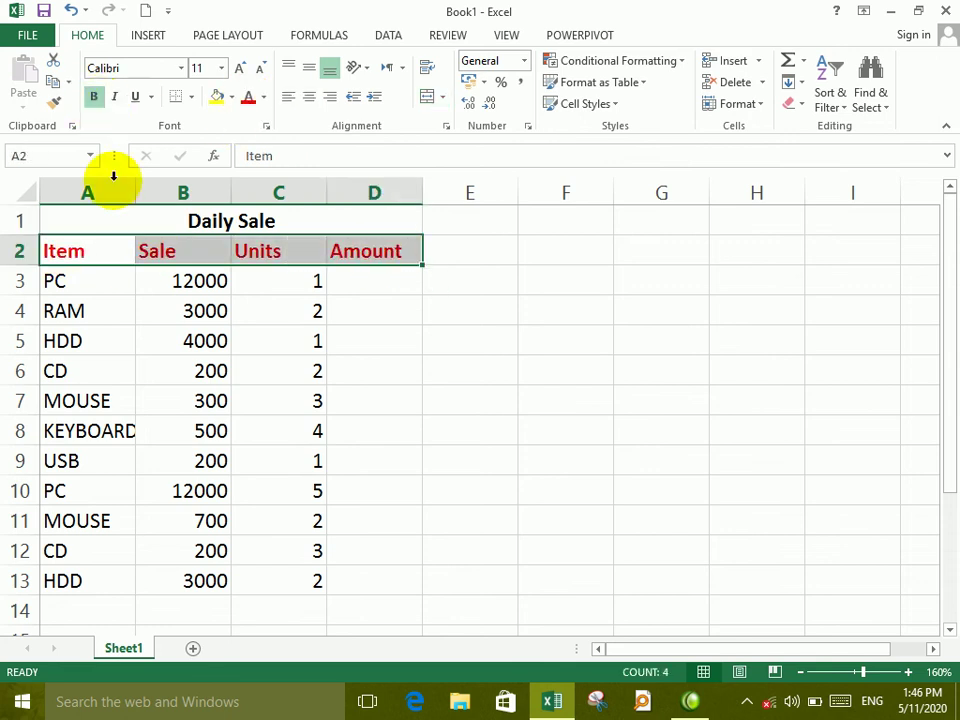
# Apply All Borders to the table range A1:D13
pyautogui.moveTo(135, 222); pyautogui.dragTo(259, 587)
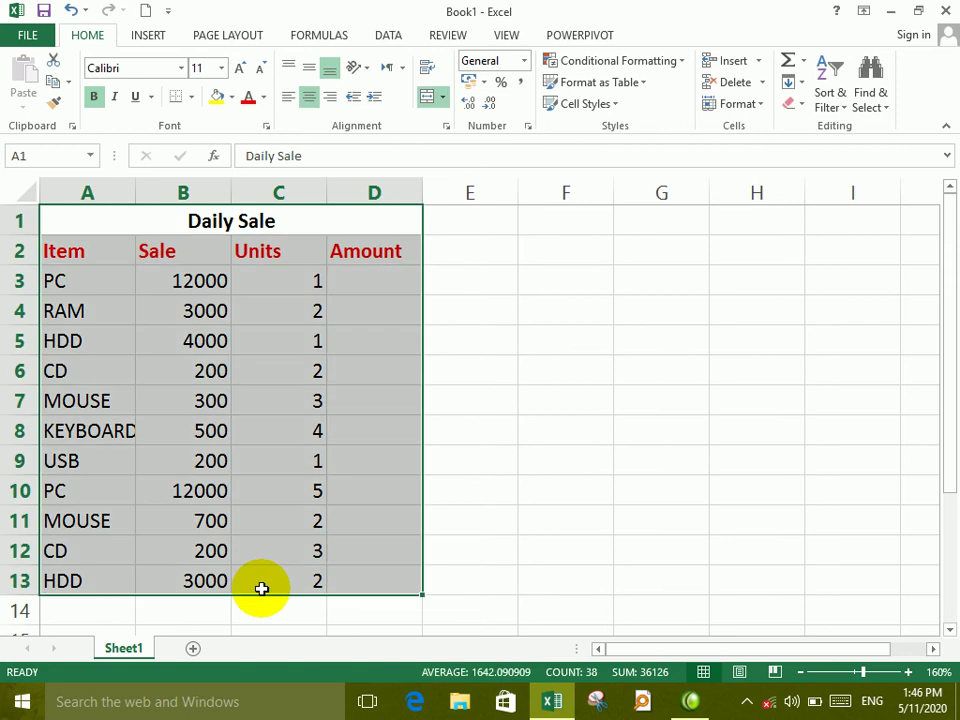
pyautogui.click(191, 100)
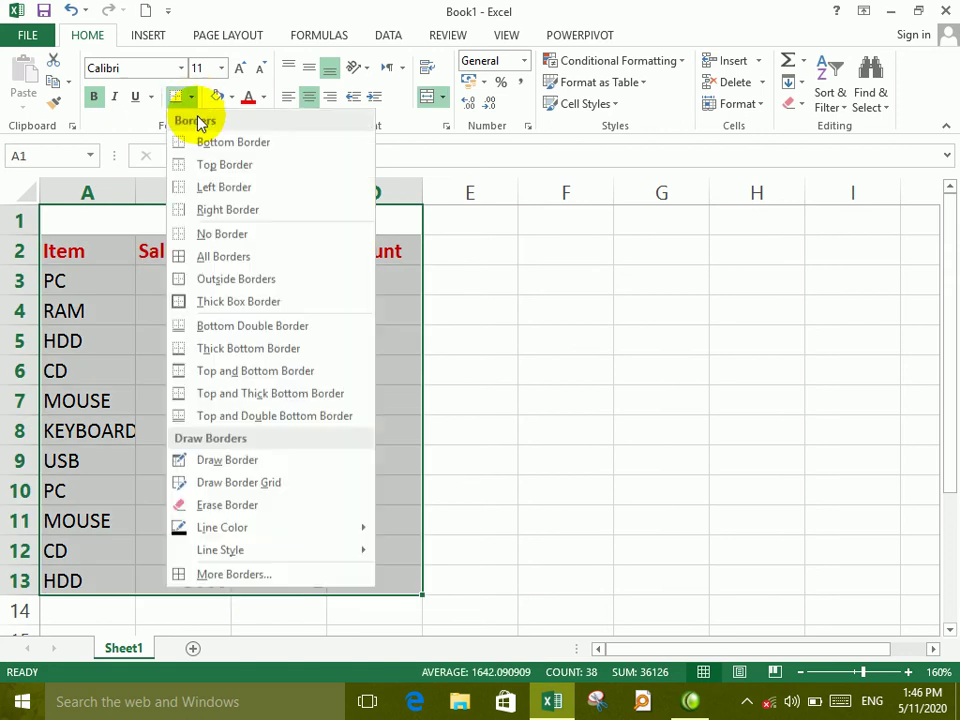
pyautogui.click(216, 257)
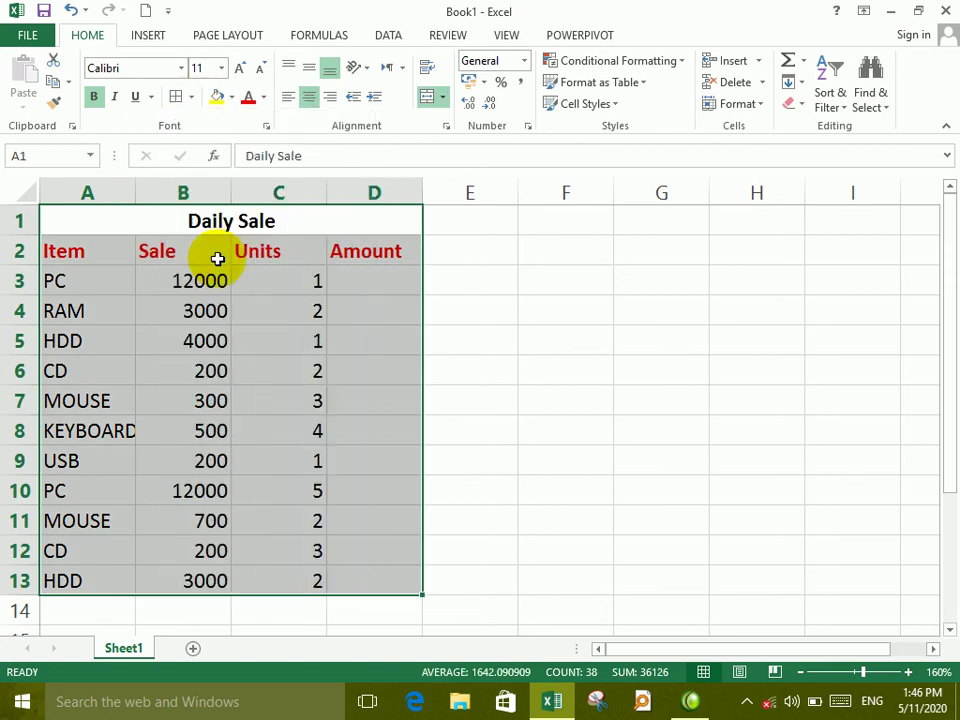
pyautogui.click(375, 282)
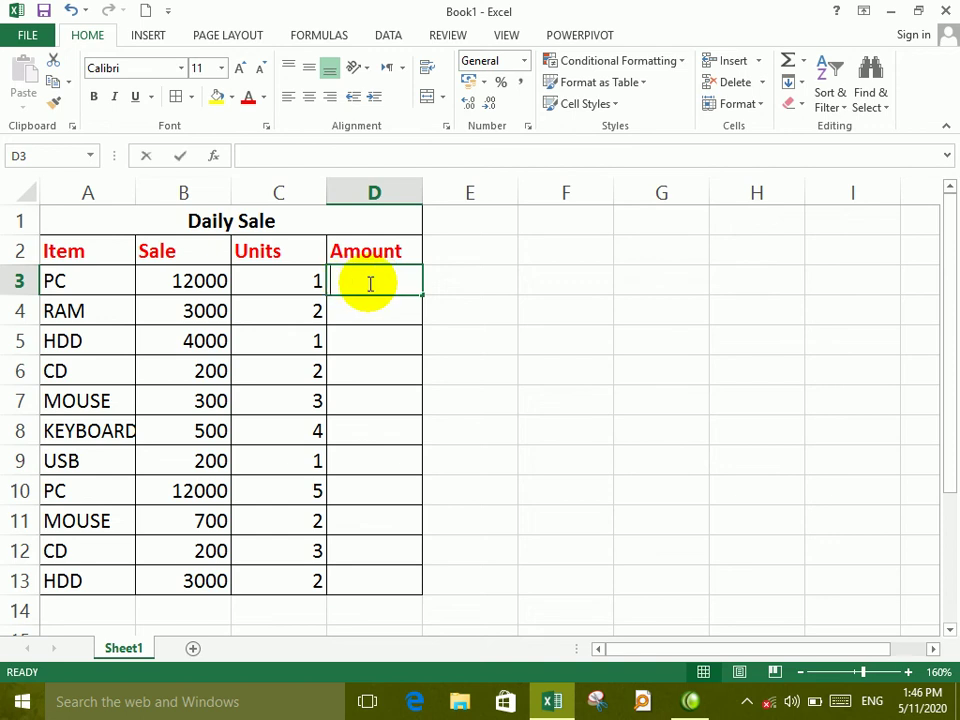
# Enter =B3*C3 in D3 so the first PC's Amount shows 12000
pyautogui.write('=')
pyautogui.click(214, 283)
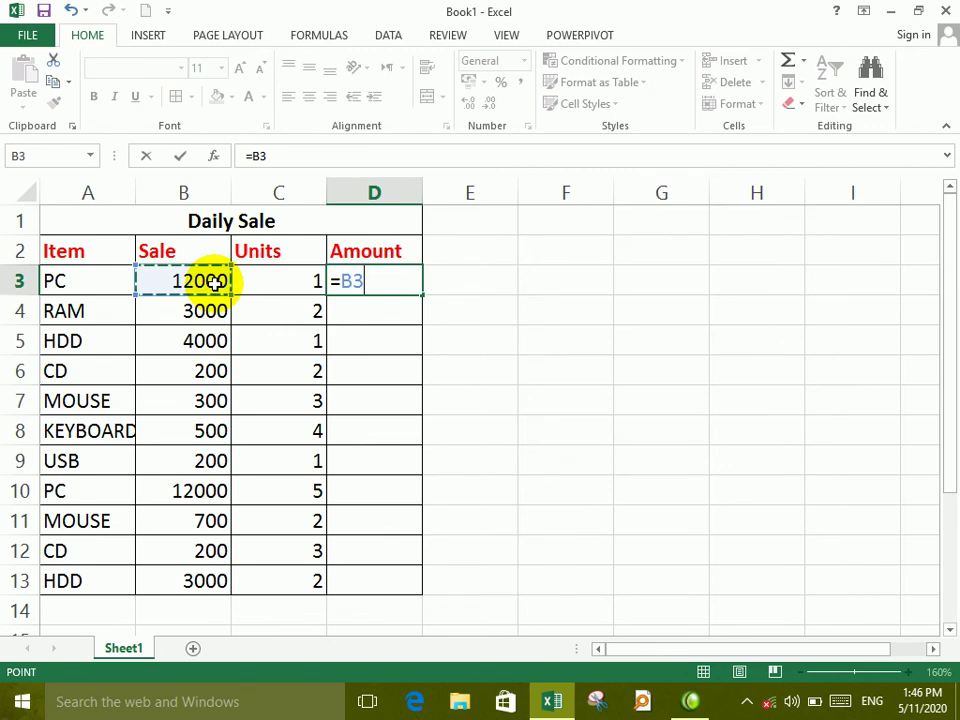
pyautogui.write('*')
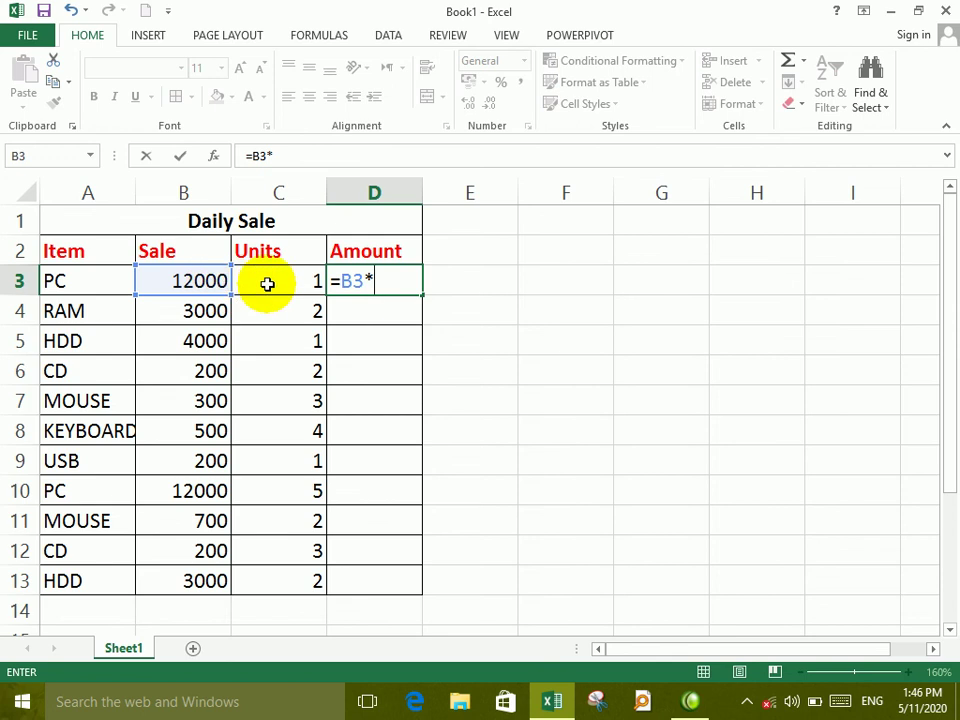
pyautogui.click(267, 284)
pyautogui.press('Return')
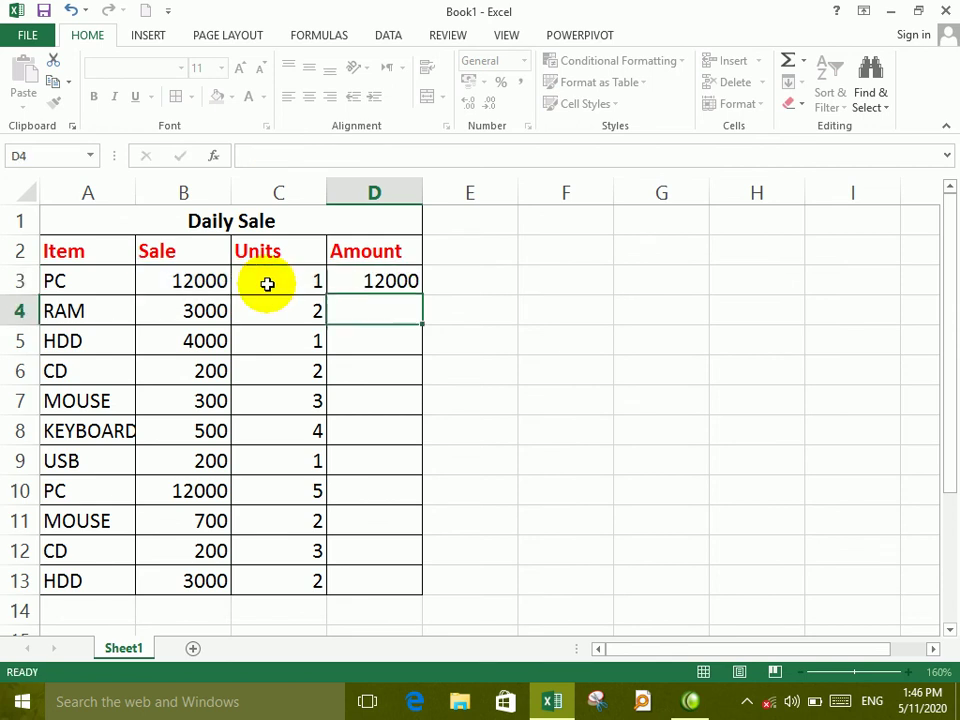
# Try filling the D3 formula down the Amount column, then select the table from A1 to D13
pyautogui.click(368, 279)
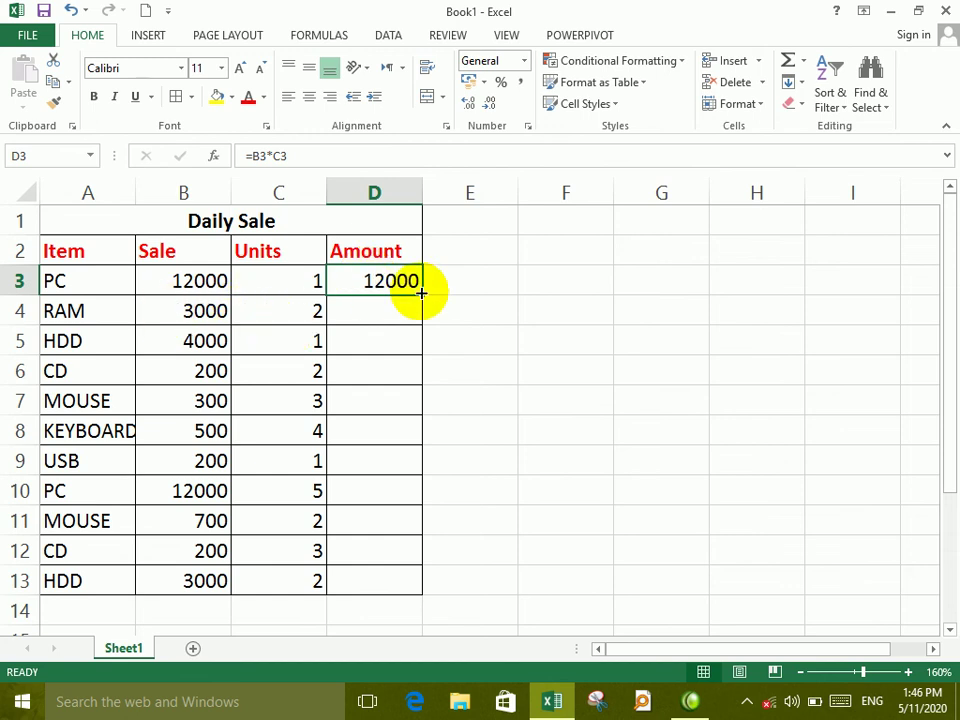
pyautogui.moveTo(423, 298)
pyautogui.mouseDown()
pyautogui.moveTo(416, 444)
pyautogui.moveTo(390, 300)
pyautogui.mouseUp()
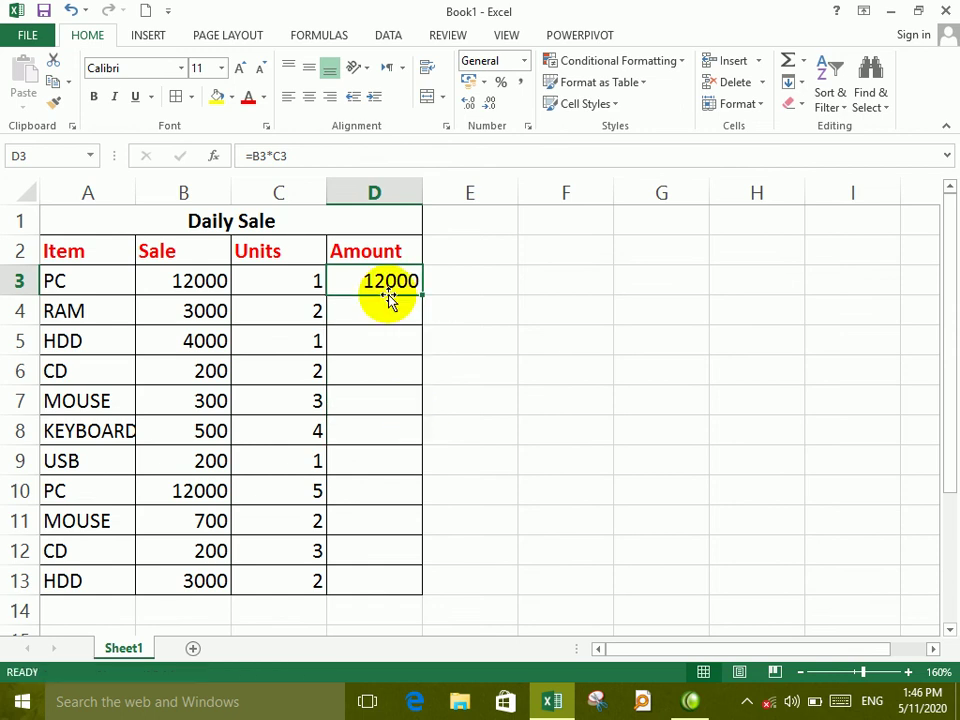
pyautogui.click(388, 305)
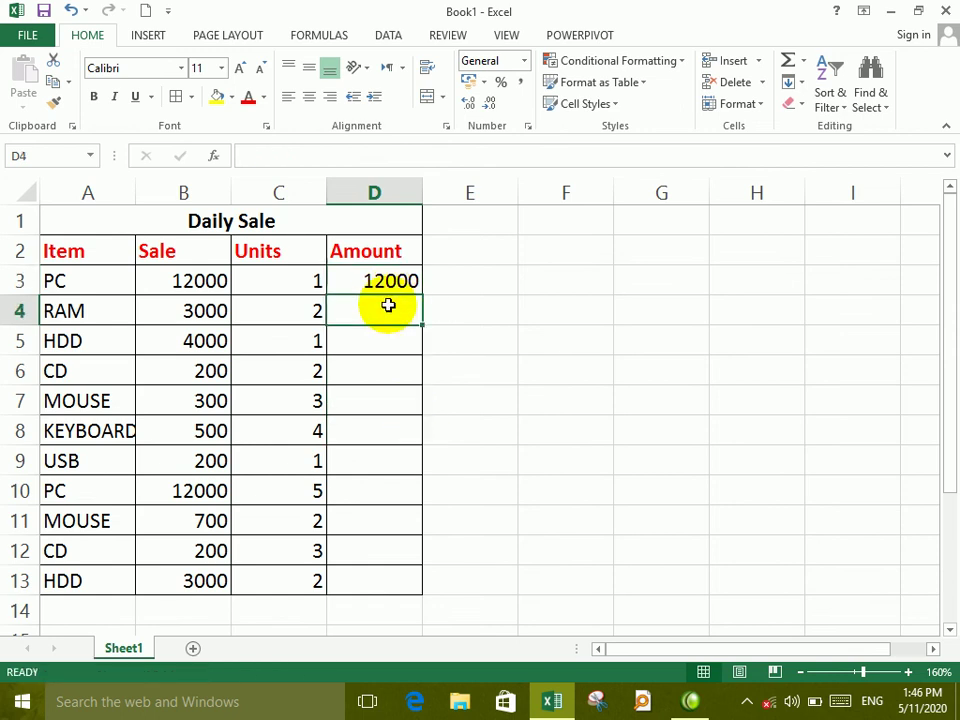
pyautogui.click(375, 288)
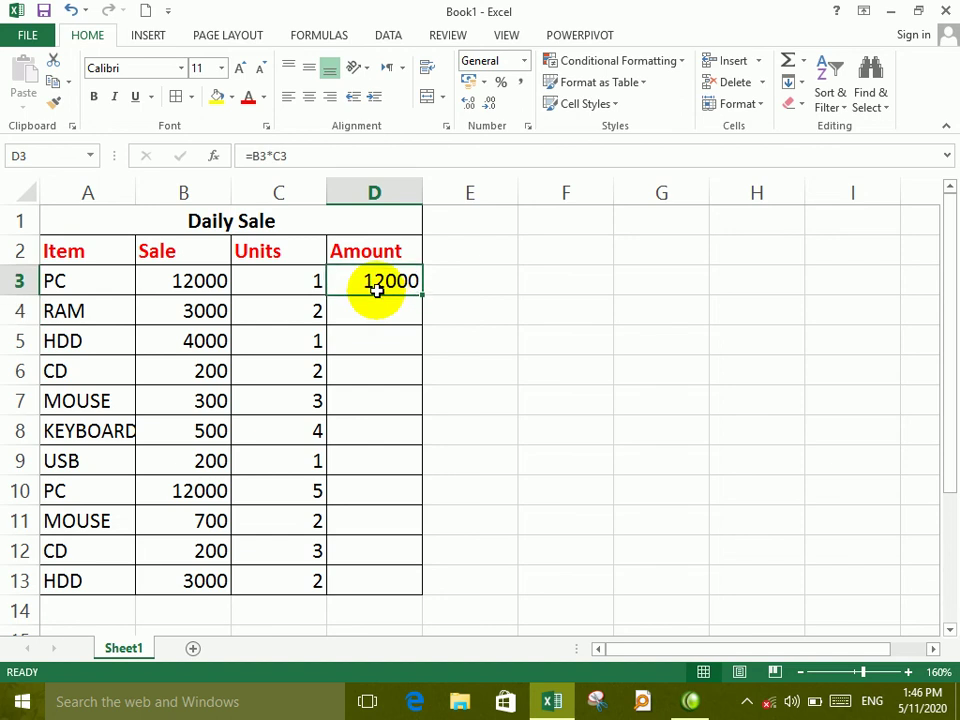
pyautogui.moveTo(122, 229)
pyautogui.mouseDown()
pyautogui.moveTo(264, 487)
pyautogui.moveTo(291, 581)
pyautogui.mouseUp()
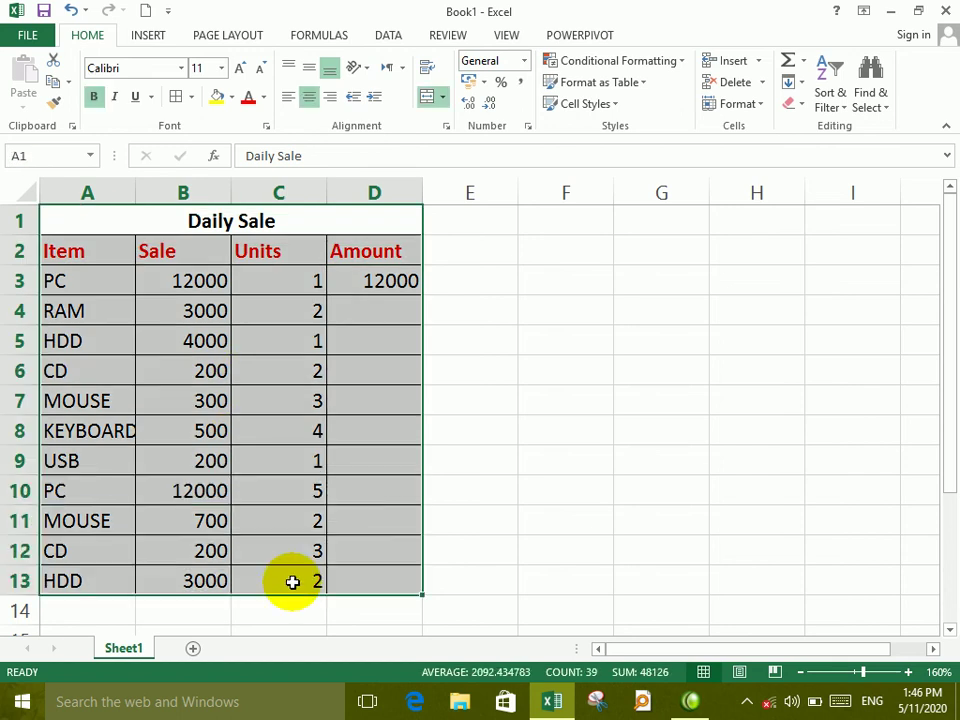
# Try a yellow medium table style with no header row, then undo it with Ctrl+Z
pyautogui.click(585, 88)
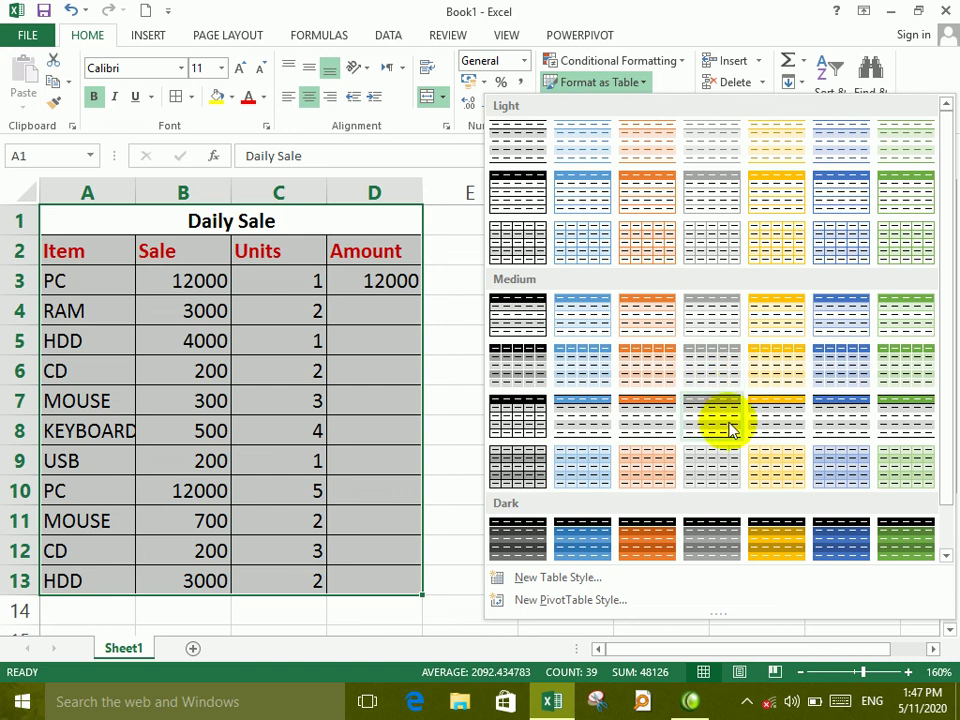
pyautogui.click(783, 378)
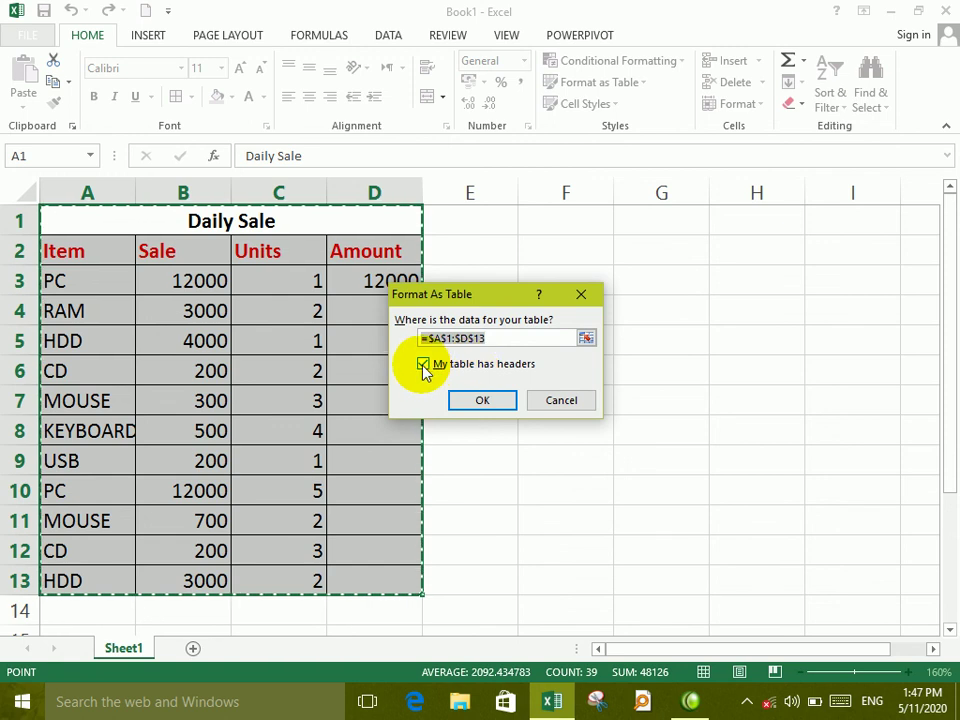
pyautogui.click(423, 365)
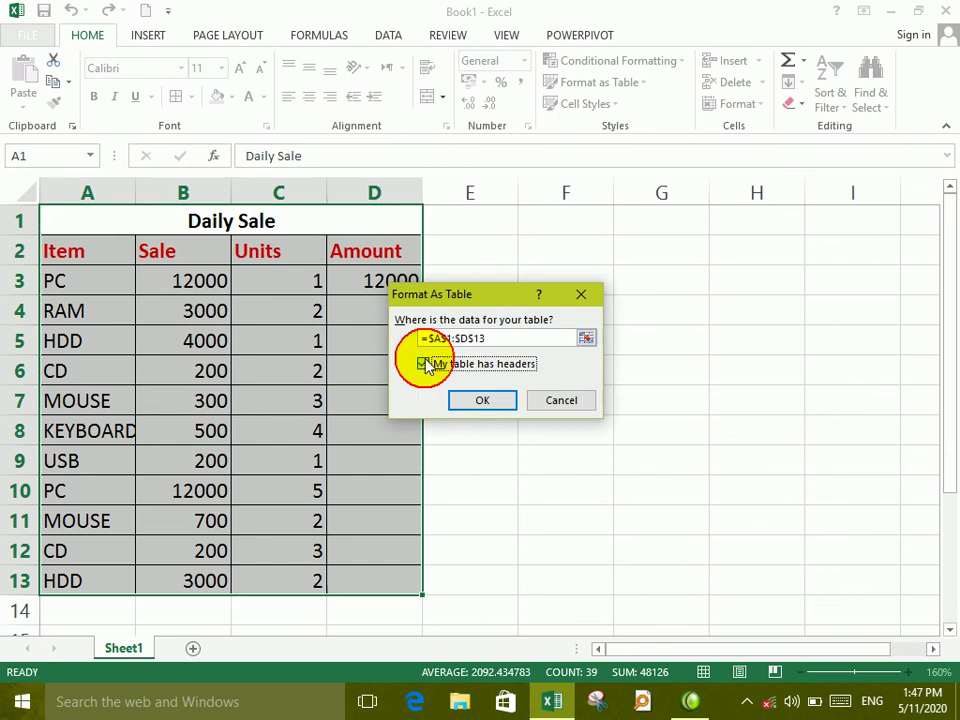
pyautogui.click(488, 401)
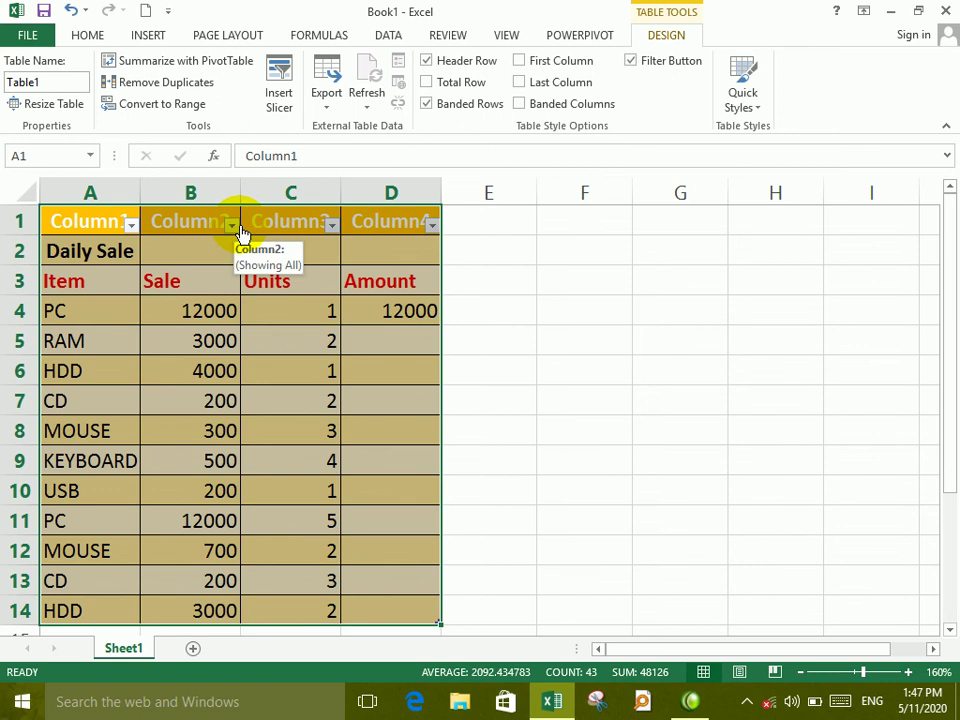
pyautogui.hotkey('ctrl', 'z')
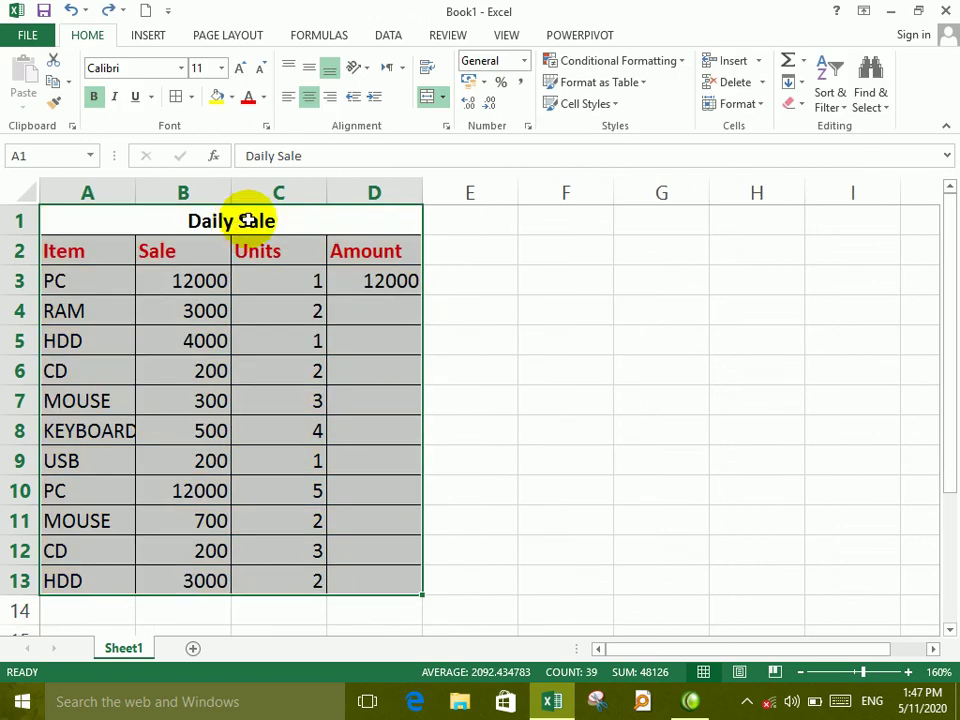
# Delete the Daily Sale title row and select the remaining table A1:D12
pyautogui.click(248, 221)
pyautogui.click(18, 221)
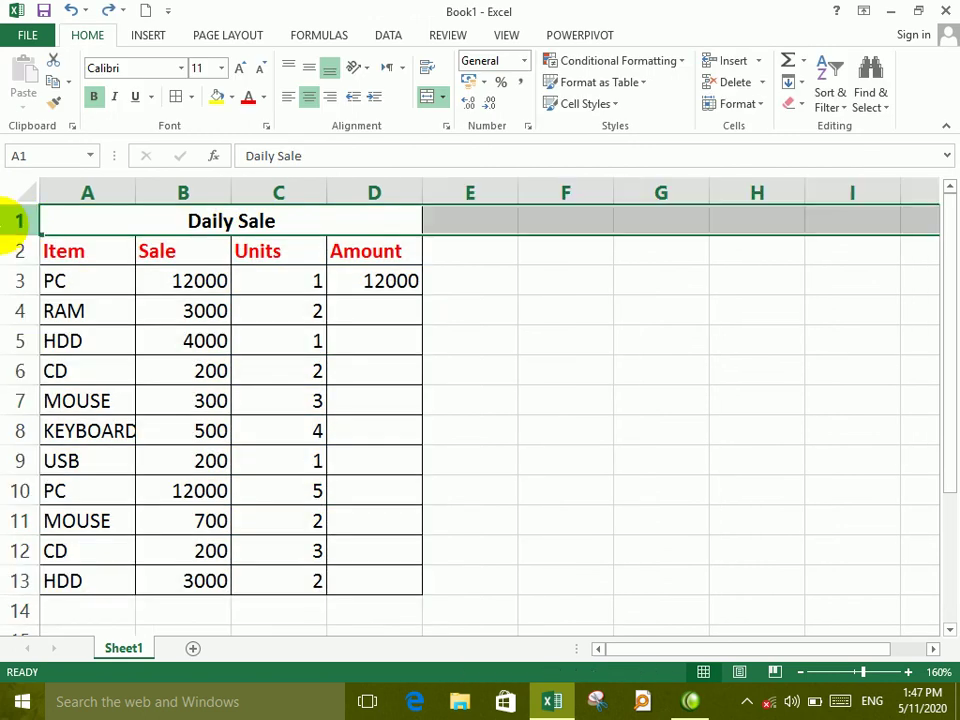
pyautogui.click(724, 82)
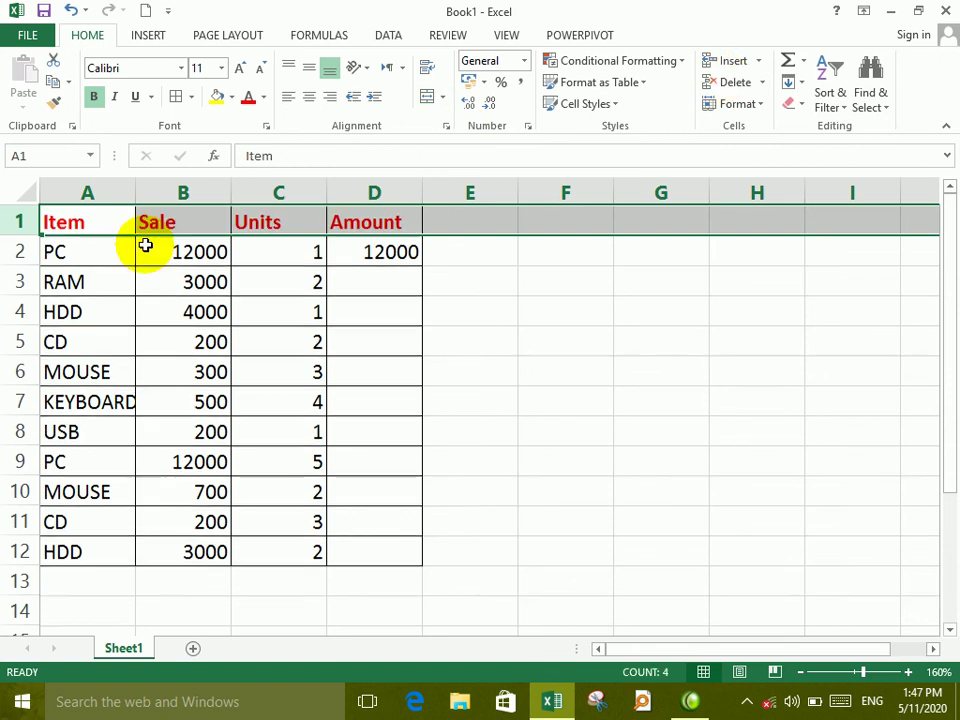
pyautogui.moveTo(80, 221); pyautogui.dragTo(377, 555)
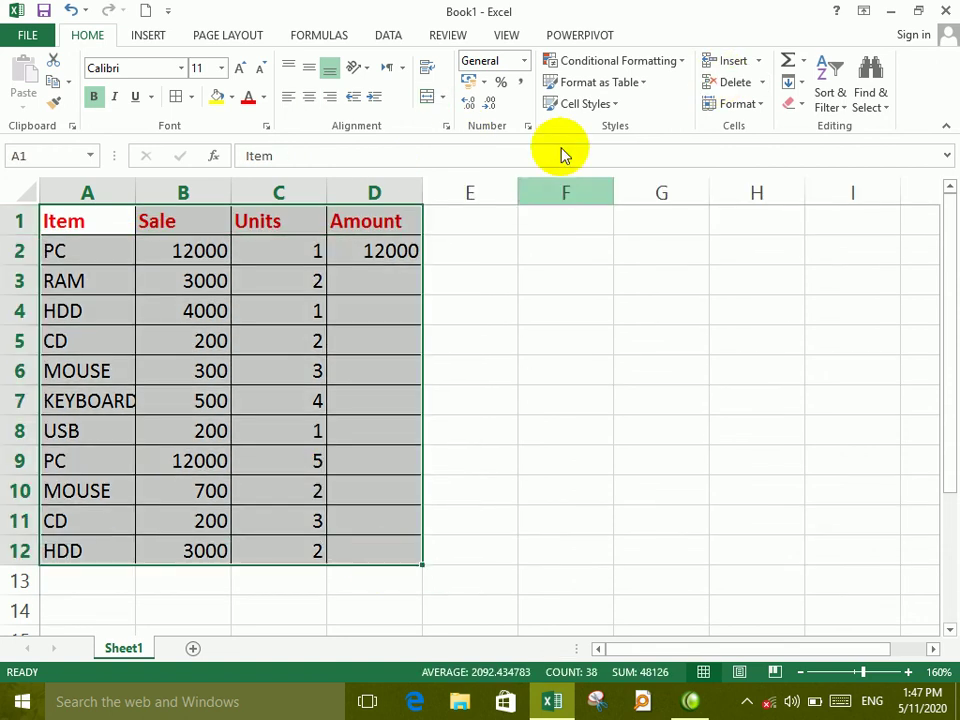
# Format A1:D12 as a styled table with filterable Item, Sale, Units, Amount headers
pyautogui.click(596, 86)
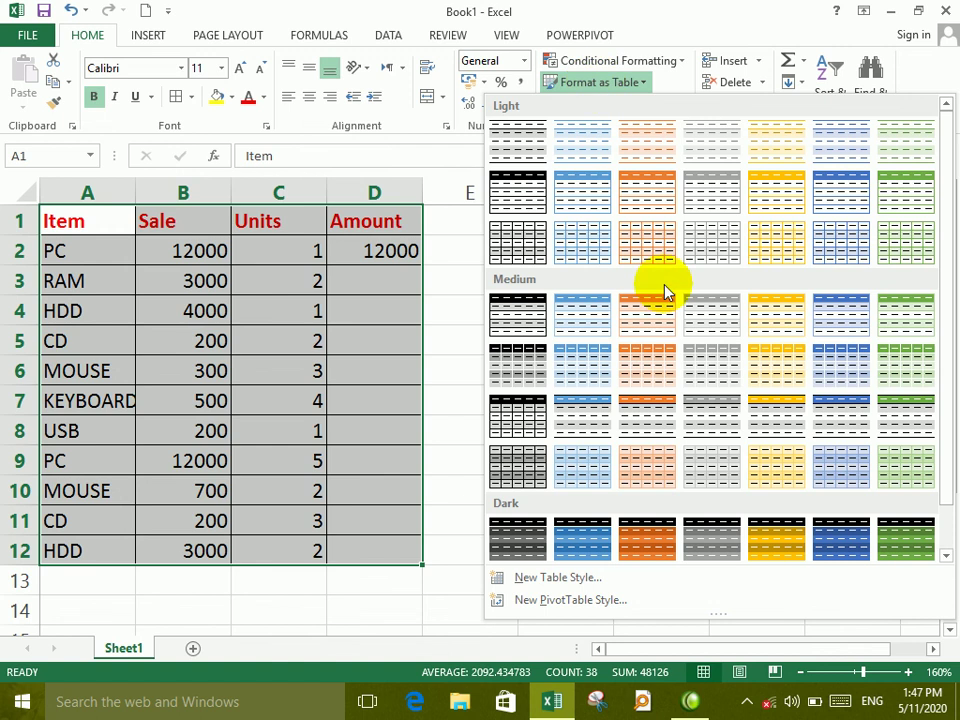
pyautogui.click(766, 416)
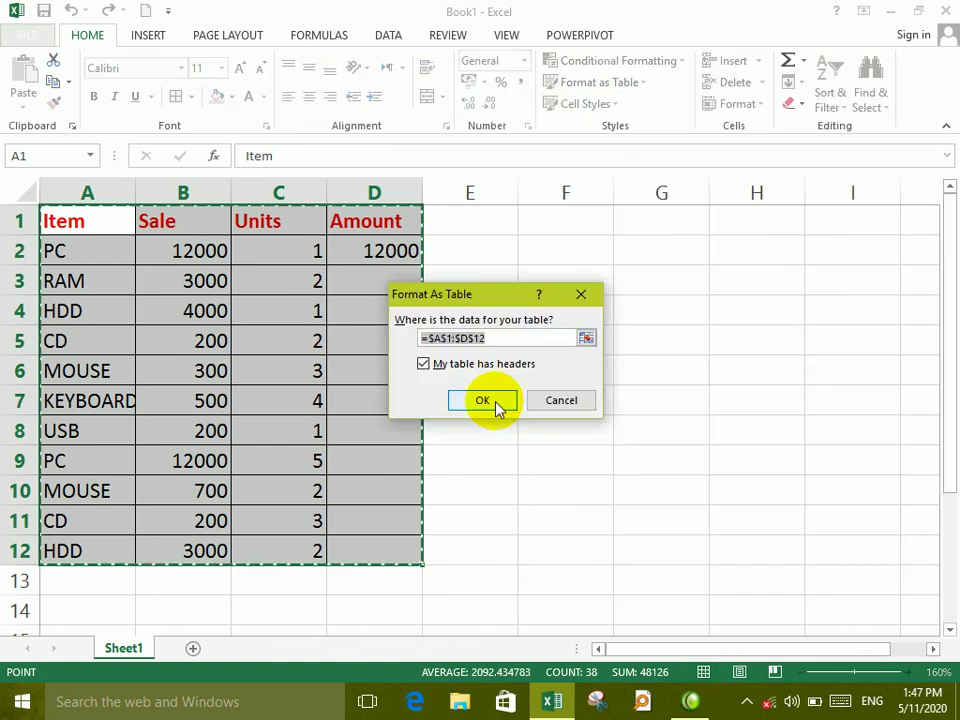
pyautogui.click(487, 405)
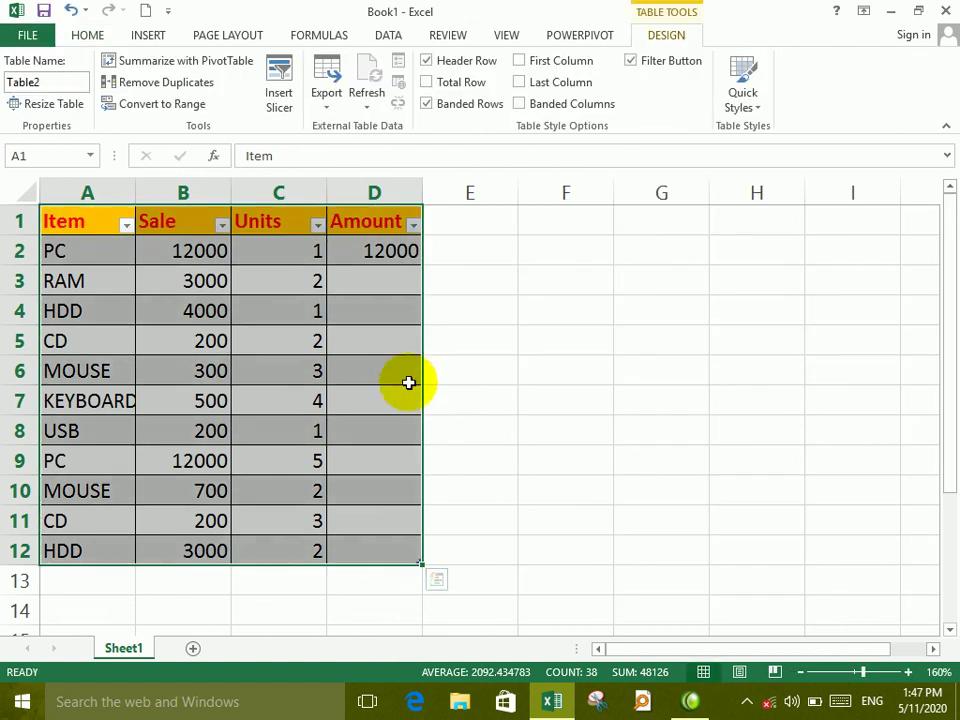
# Inspect the new table styling, select A1:B5, and bring up the Quick Styles gallery
pyautogui.click(358, 375)
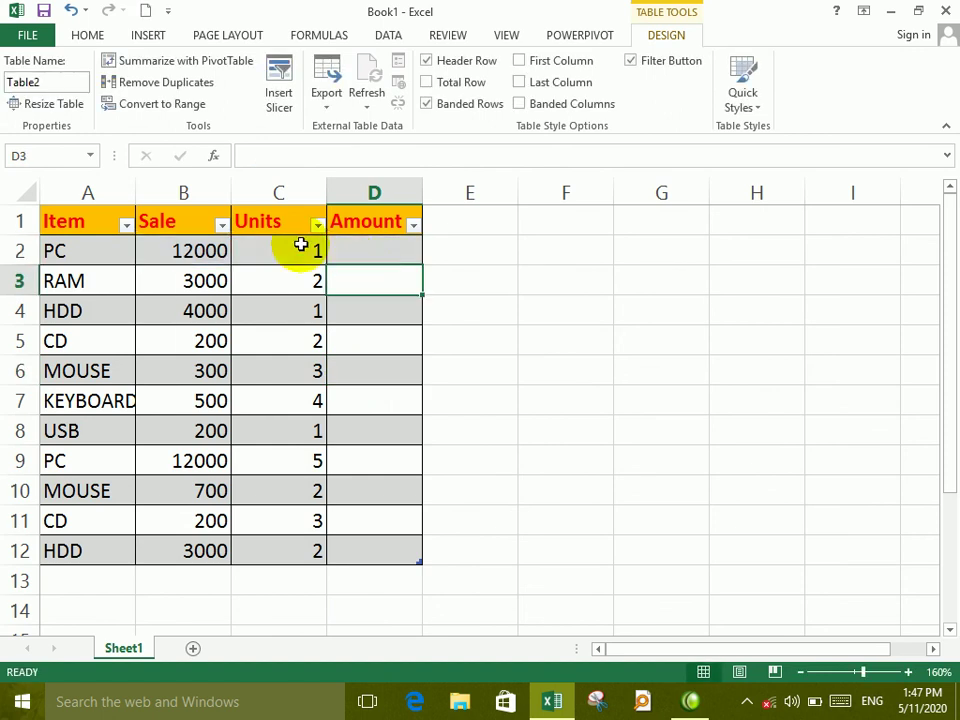
pyautogui.click(192, 240)
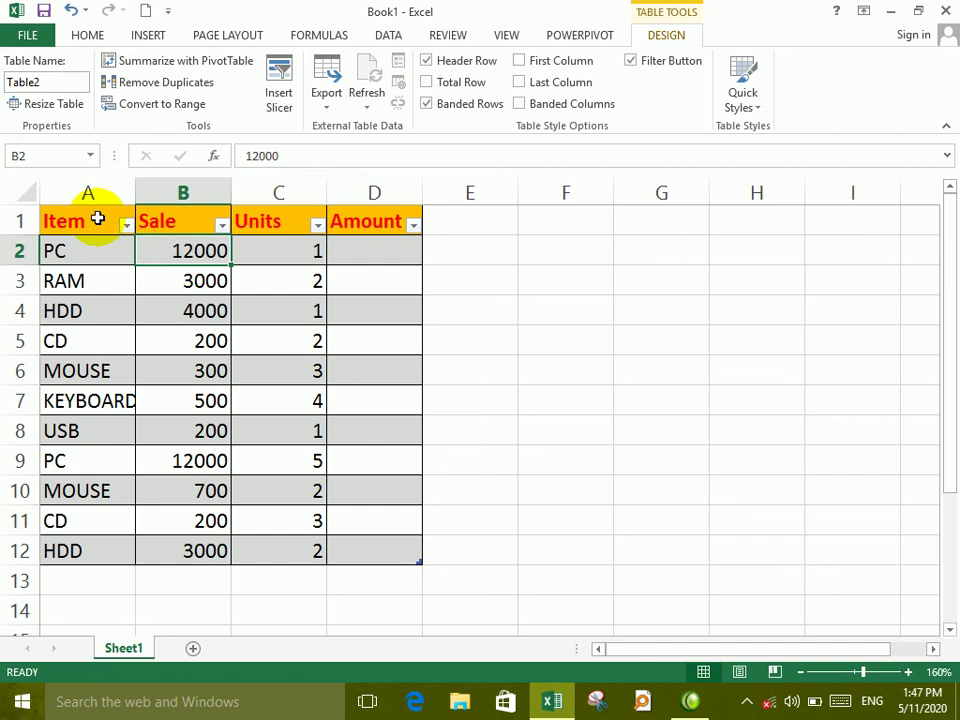
pyautogui.moveTo(96, 216)
pyautogui.mouseDown()
pyautogui.moveTo(221, 339)
pyautogui.moveTo(369, 553)
pyautogui.mouseUp()
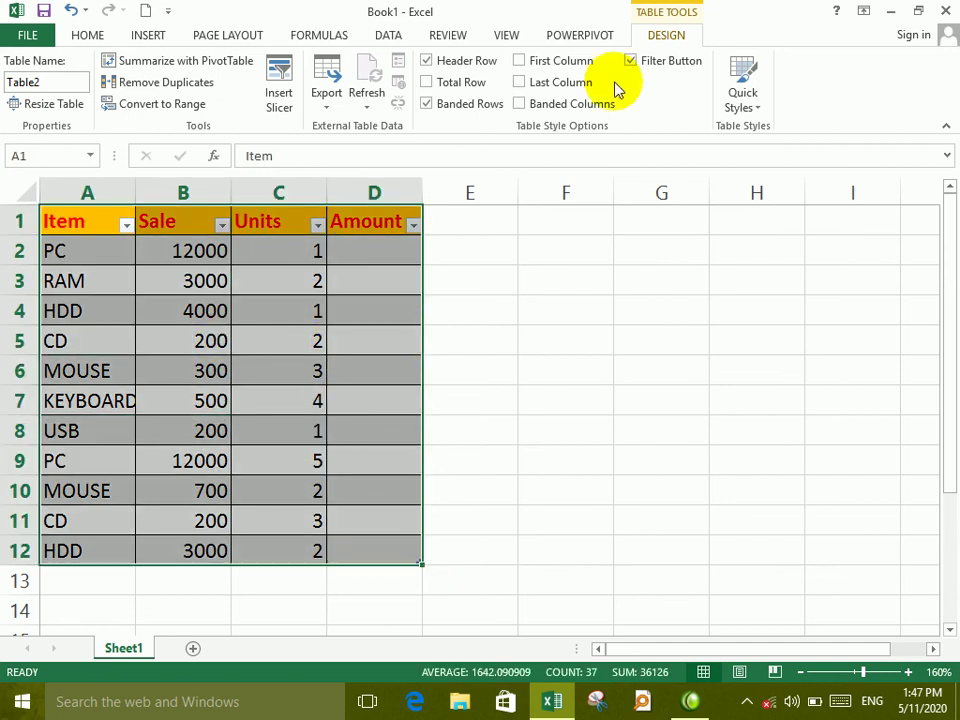
pyautogui.click(742, 100)
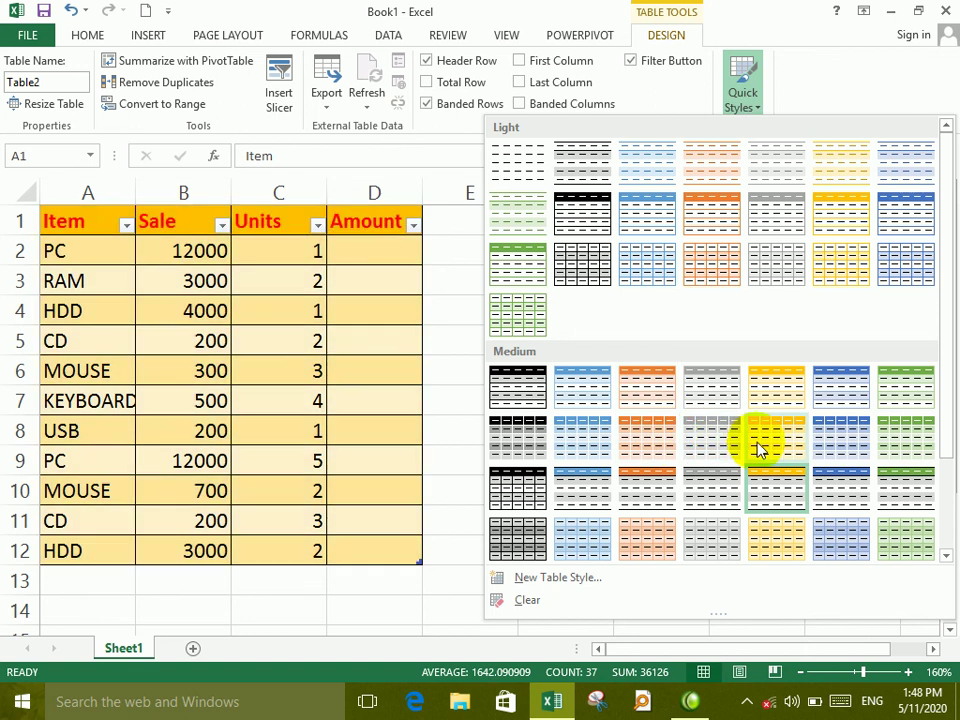
# Apply the gold Medium banded table style to Table2 and deselect to view it
pyautogui.click(756, 445)
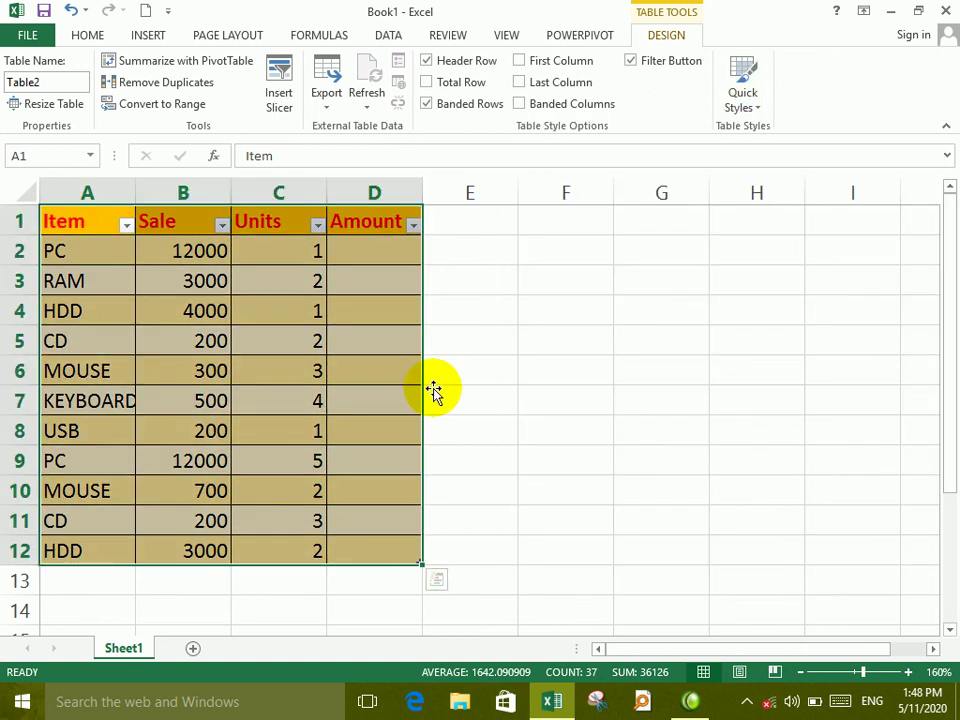
pyautogui.click(371, 246)
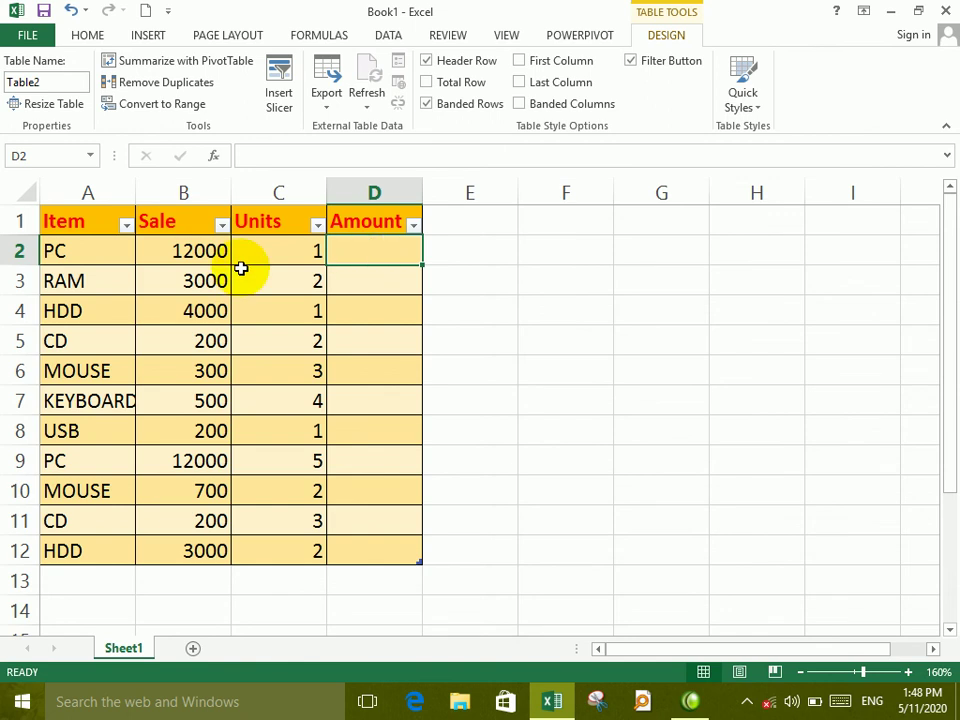
# Enter a new RAM row in A13 with Sale 200 and Units 2, correcting the 2000 typo
pyautogui.click(128, 304)
pyautogui.click(108, 579)
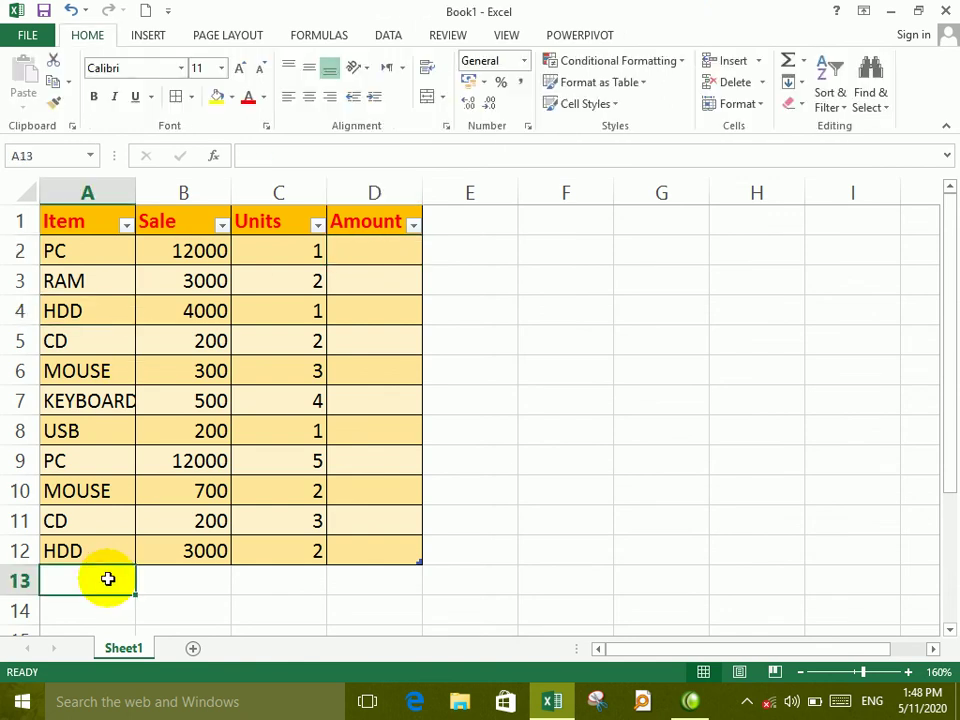
pyautogui.write('RAM')
pyautogui.press('Tab')
pyautogui.write('20')
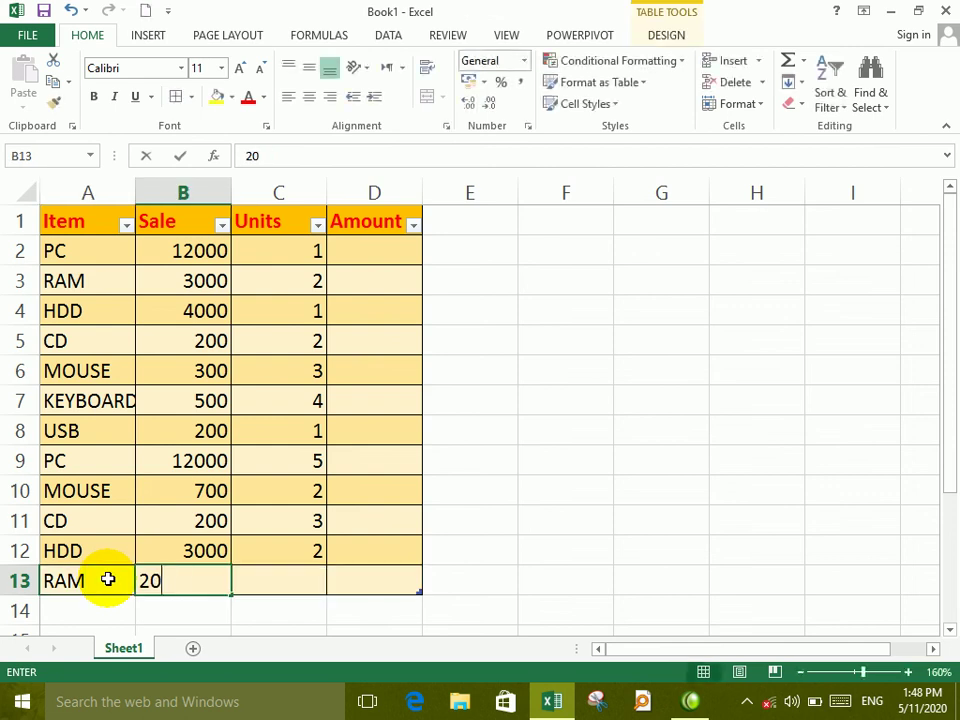
pyautogui.write('00')
pyautogui.press('BackSpace')
pyautogui.press('Return')
pyautogui.press('Tab')
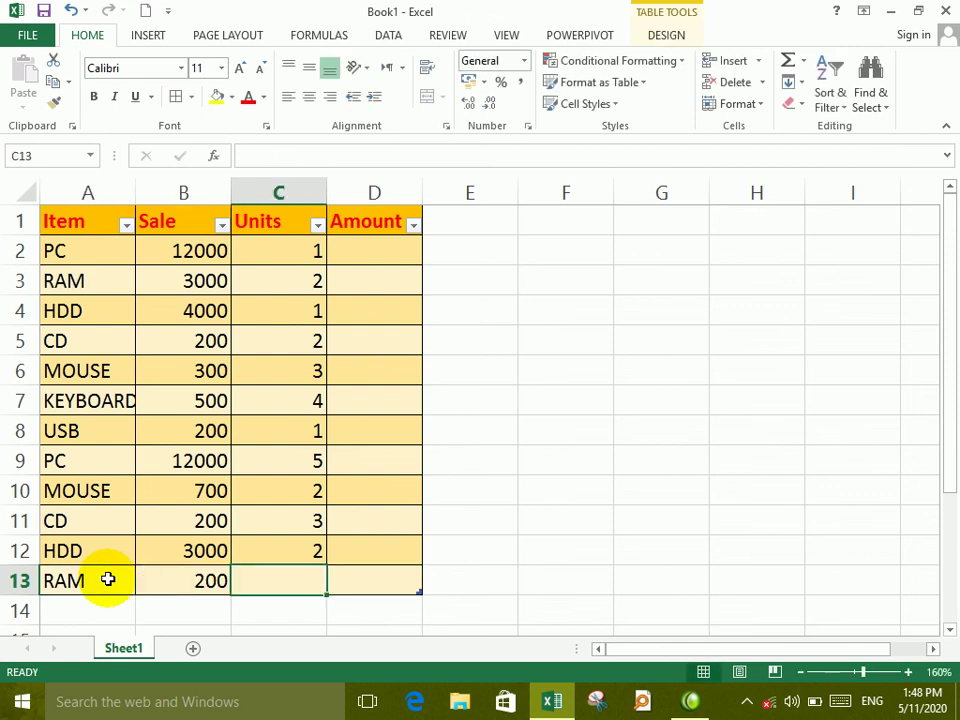
pyautogui.write('2')
pyautogui.press('Down')
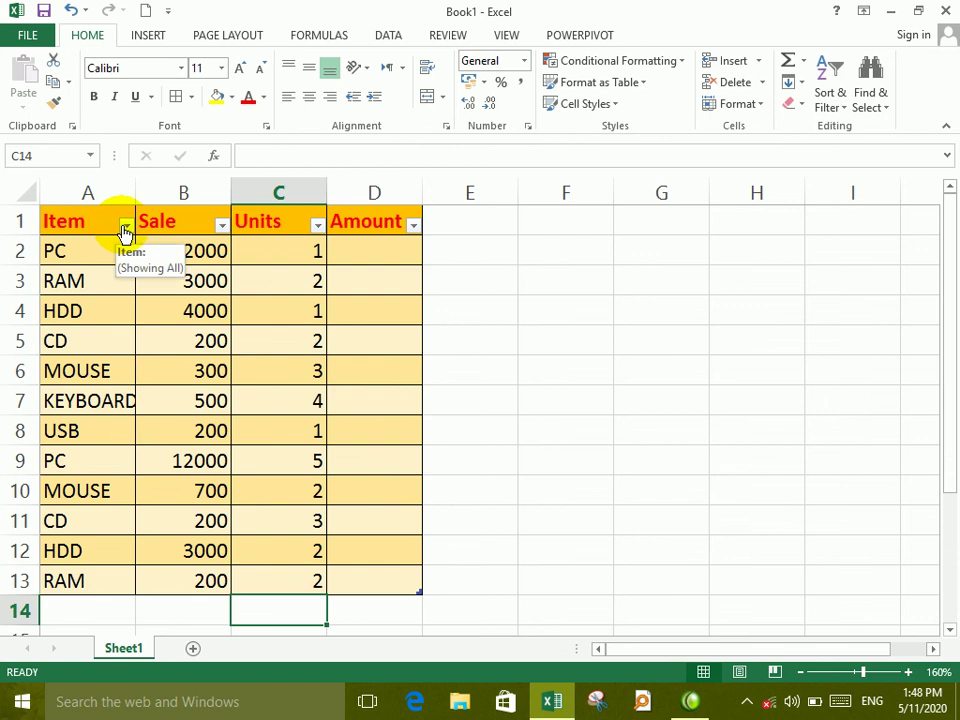
# Filter the Item column to show only HDD
pyautogui.click(125, 226)
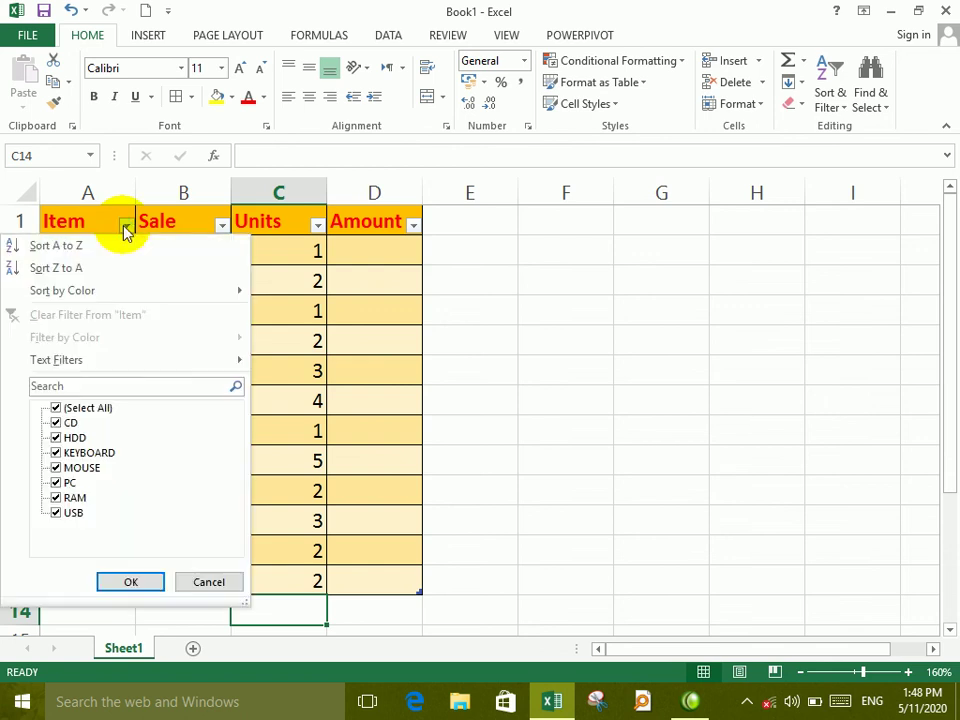
pyautogui.click(100, 407)
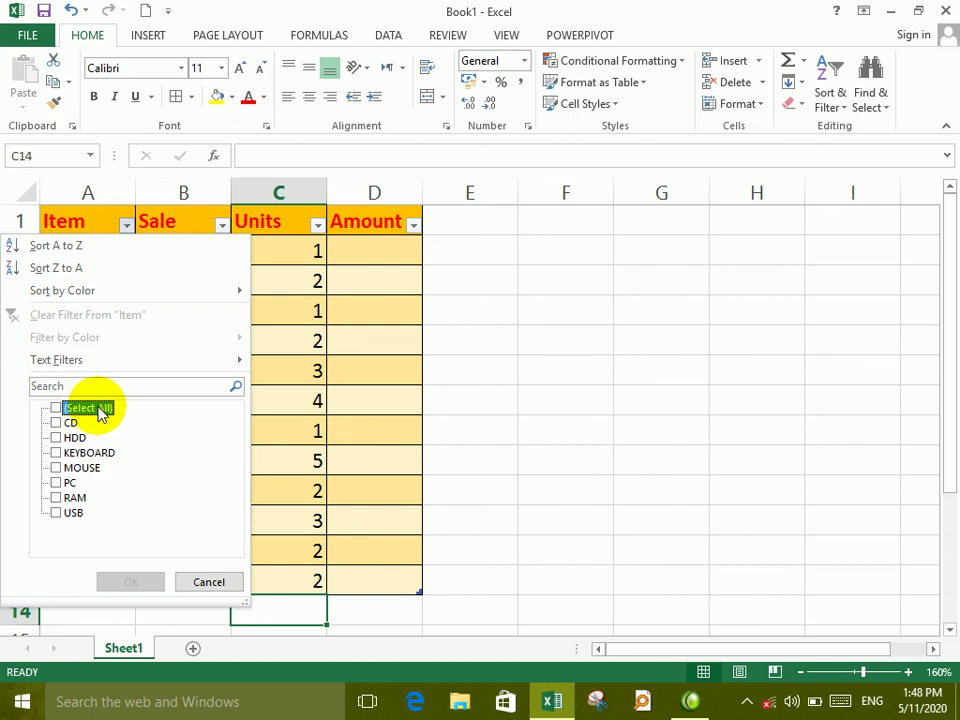
pyautogui.click(57, 438)
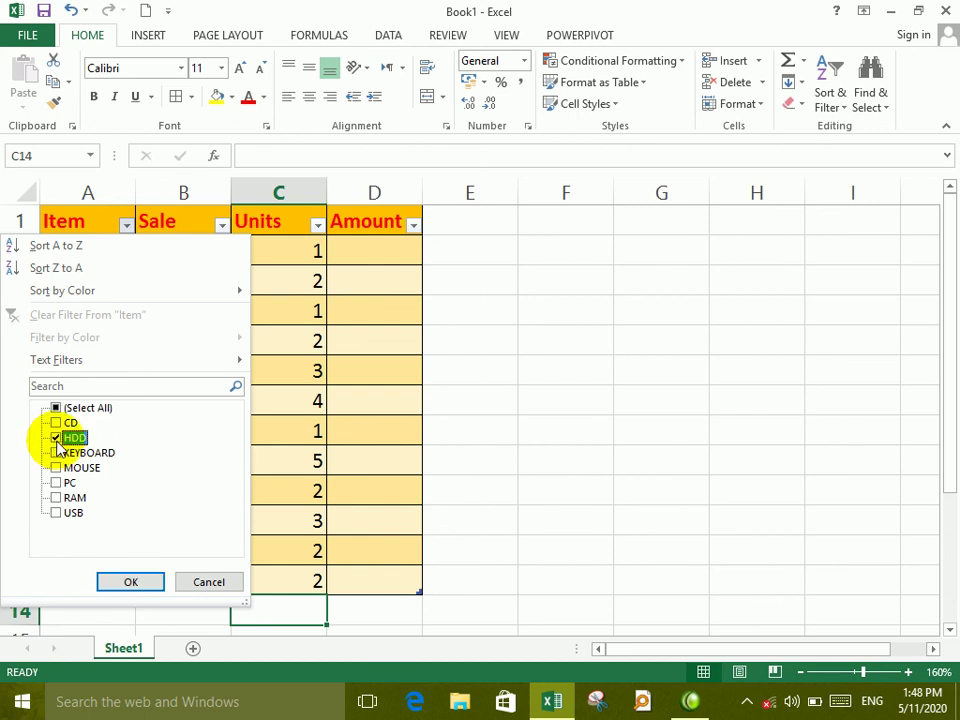
pyautogui.click(130, 583)
pyautogui.click(115, 366)
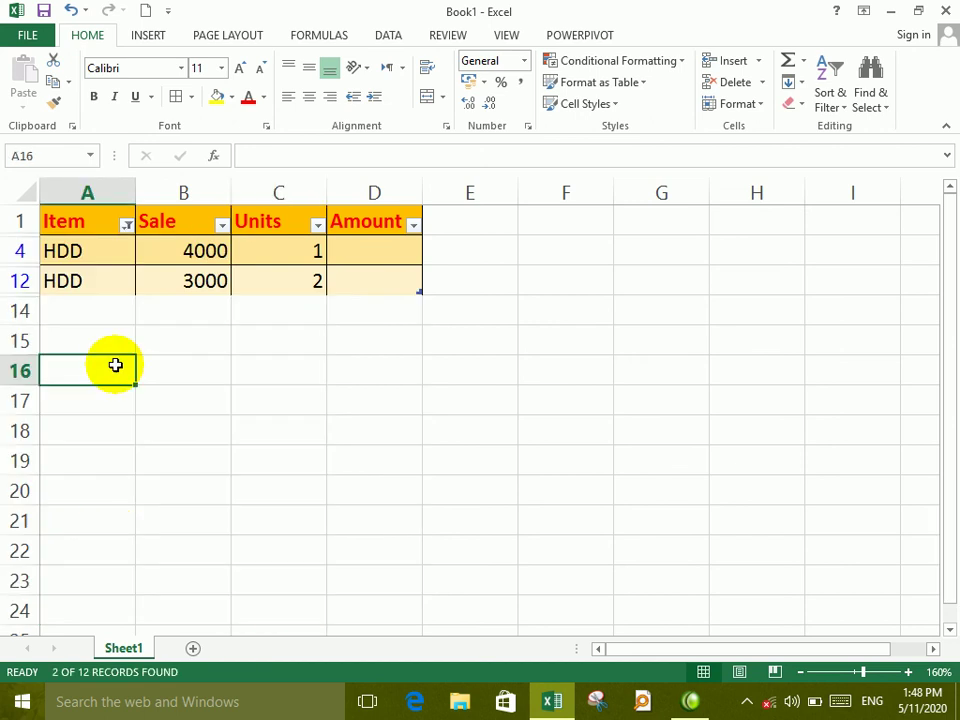
# Switch the Item filter from HDD to CD, showing the two CD rows, then reopen it and untick CD
pyautogui.click(127, 226)
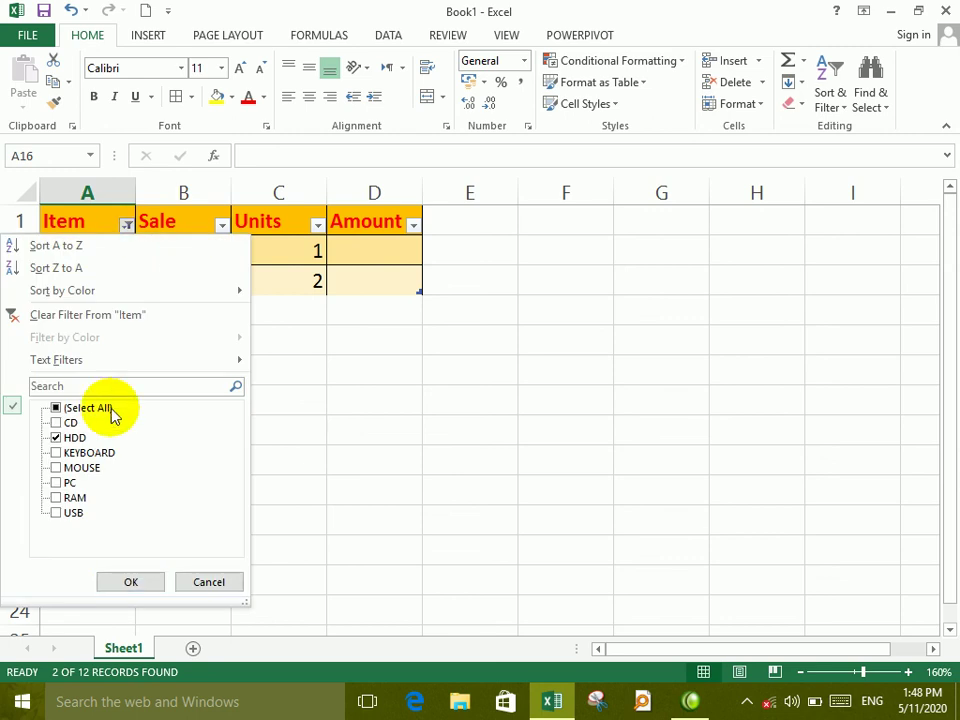
pyautogui.click(62, 438)
pyautogui.click(58, 423)
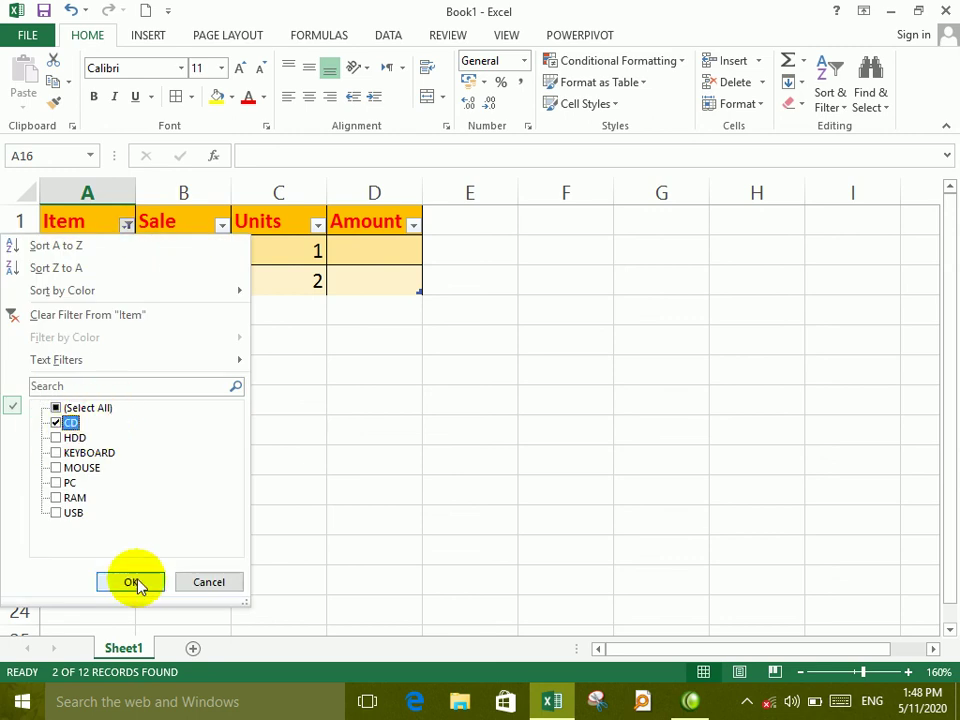
pyautogui.click(137, 583)
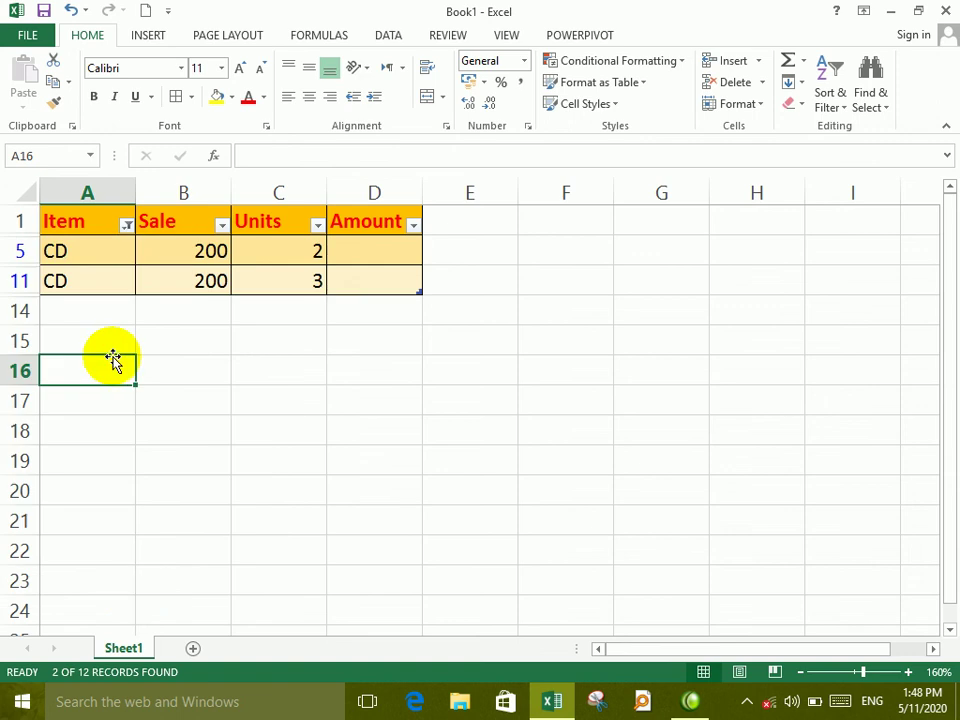
pyautogui.click(107, 245)
pyautogui.click(126, 224)
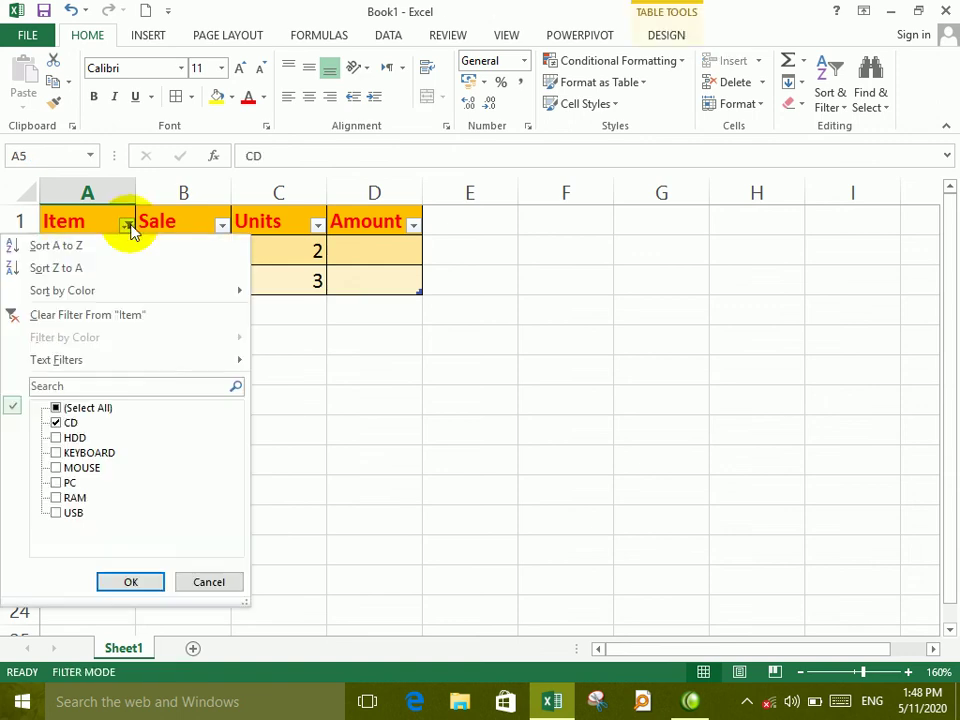
pyautogui.moveTo(121, 359)
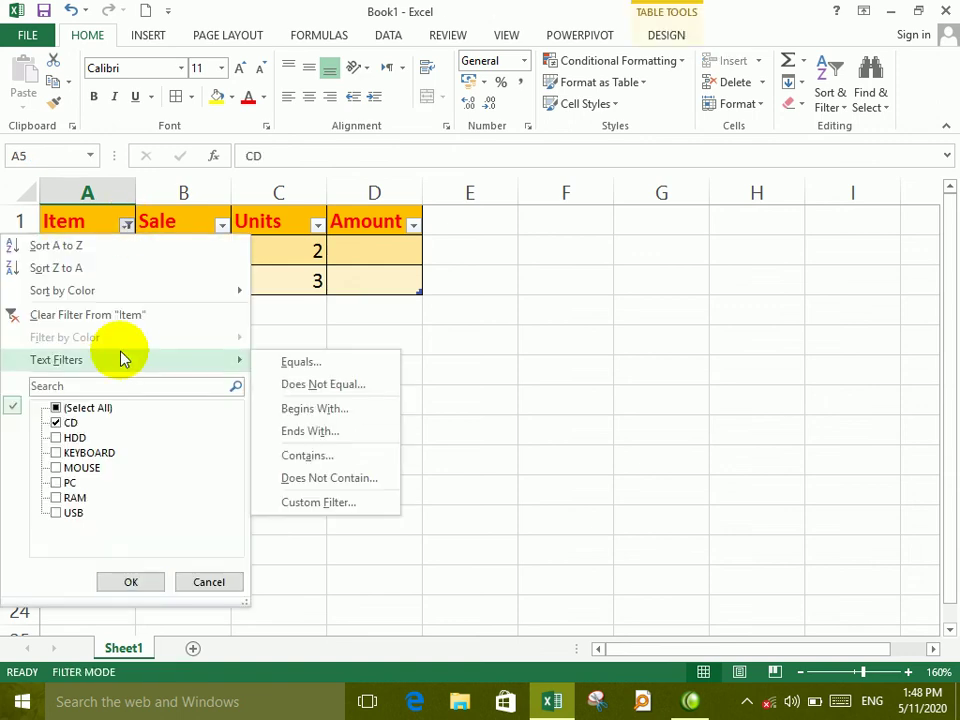
pyautogui.click(56, 423)
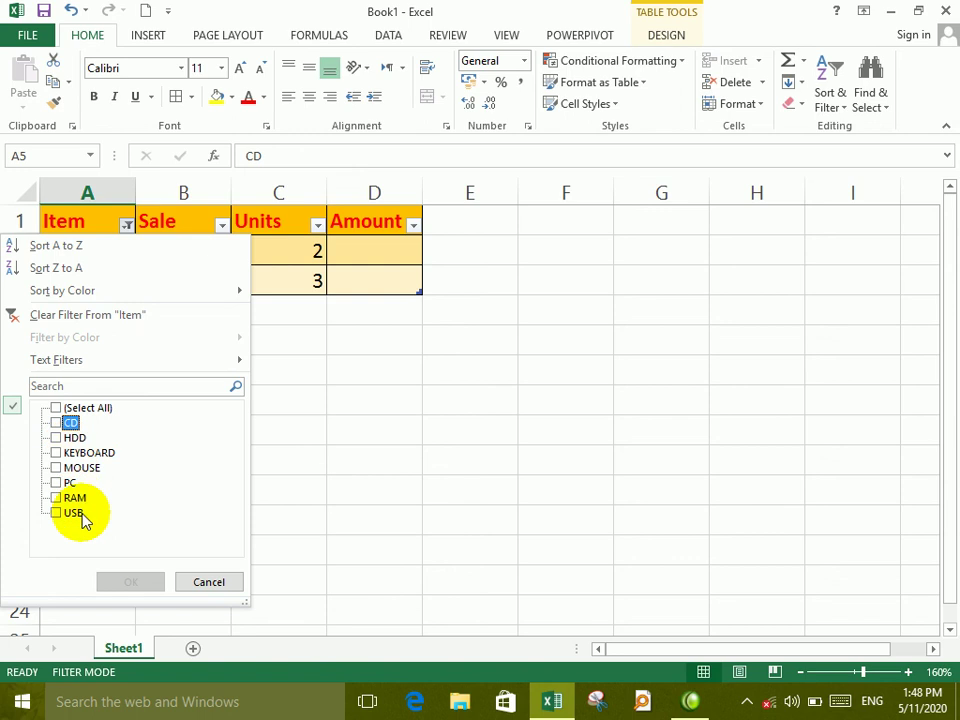
# Search the Item filter for USB and show only the USB row
pyautogui.click(68, 388)
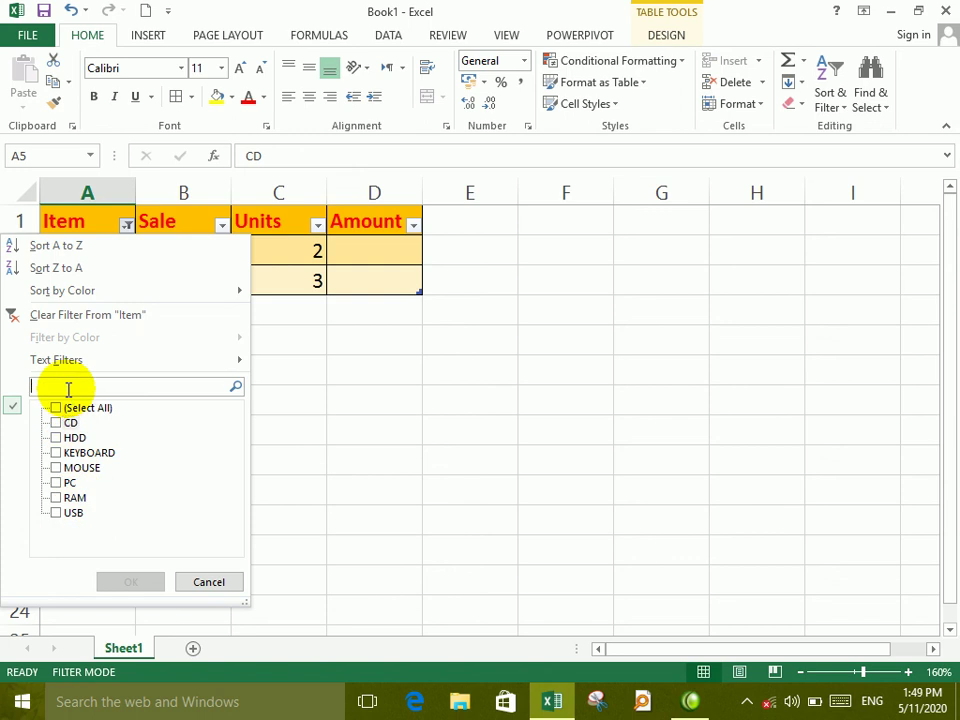
pyautogui.write('US')
pyautogui.write('B')
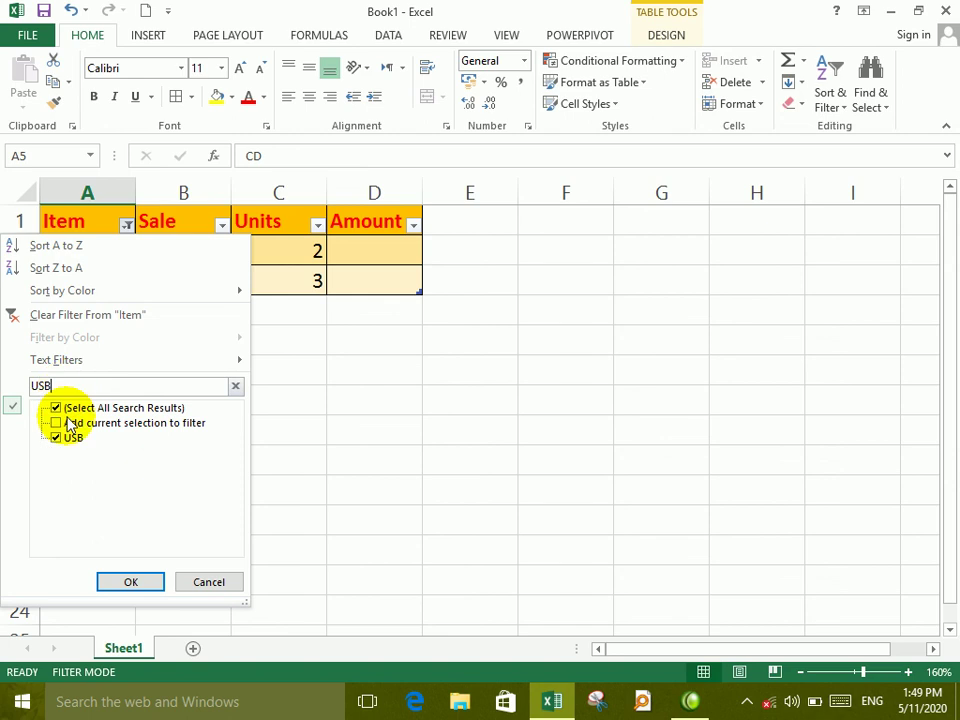
pyautogui.click(57, 409)
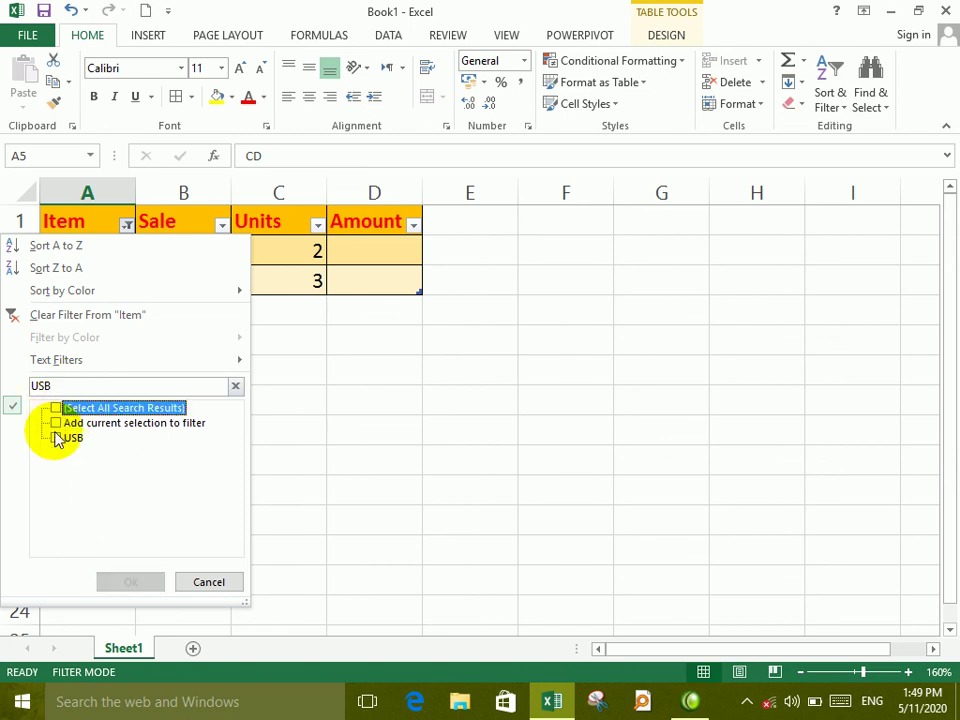
pyautogui.click(57, 438)
pyautogui.click(132, 582)
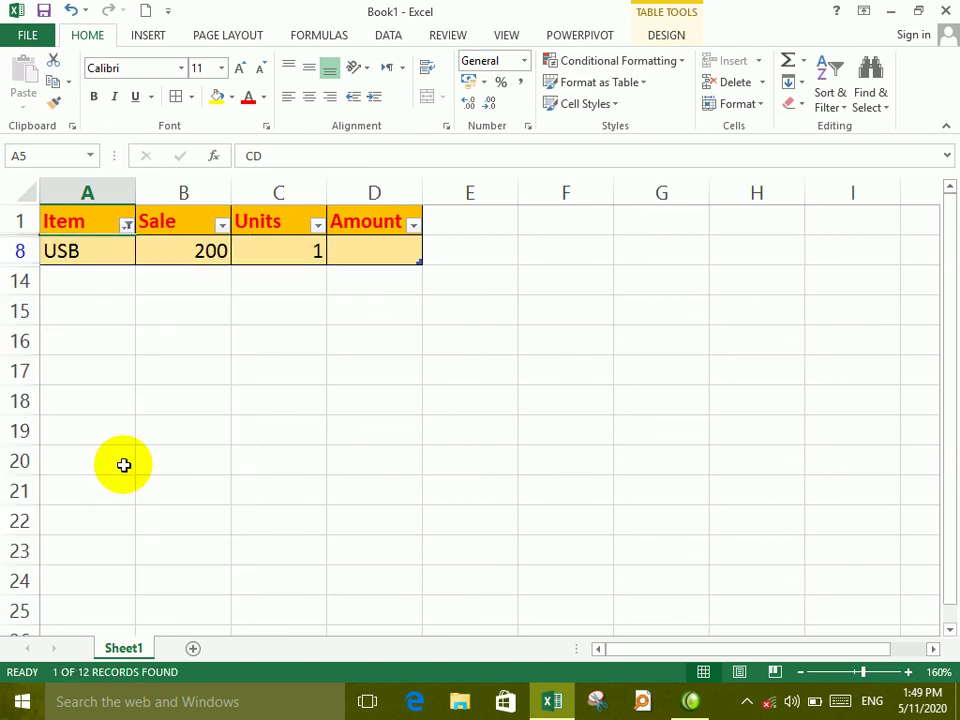
# Restore all rows with (Select All) in the Item filter, then select cell D2
pyautogui.click(126, 226)
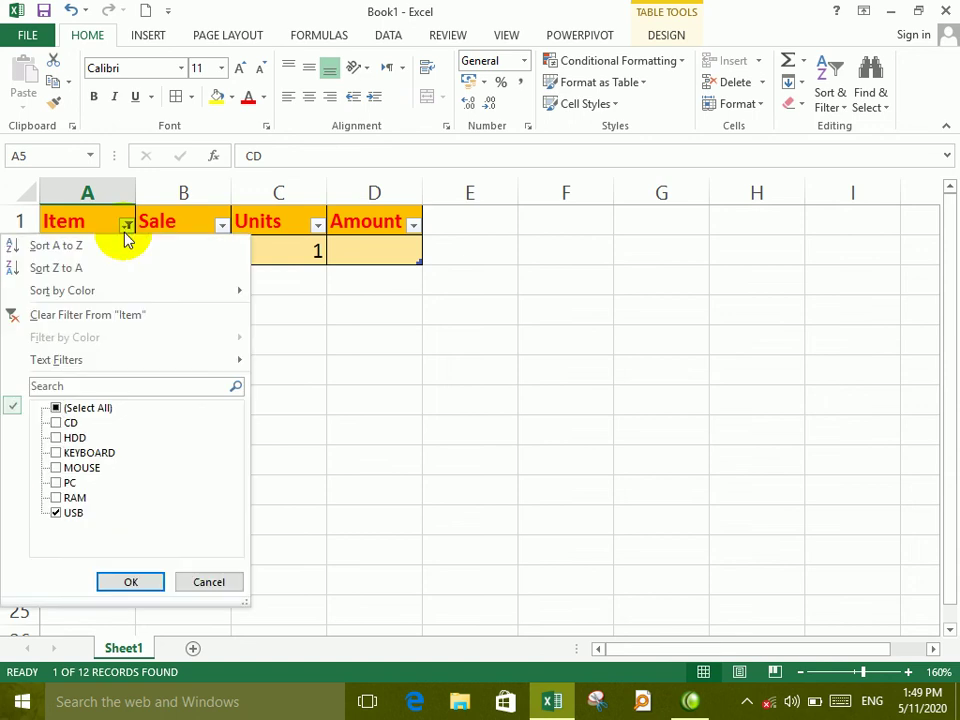
pyautogui.click(68, 410)
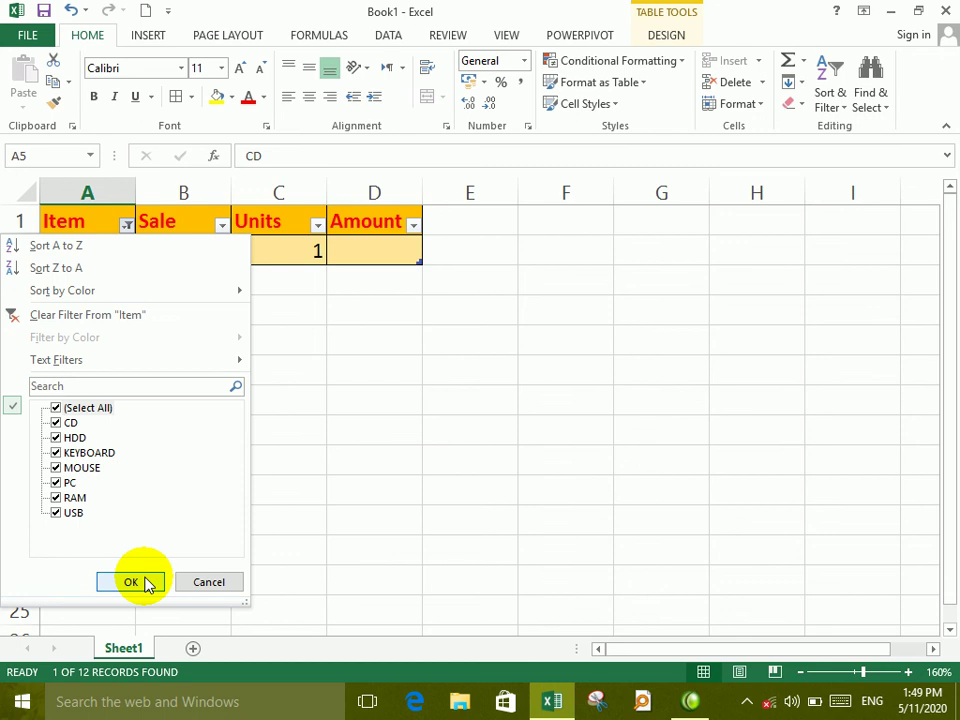
pyautogui.click(145, 583)
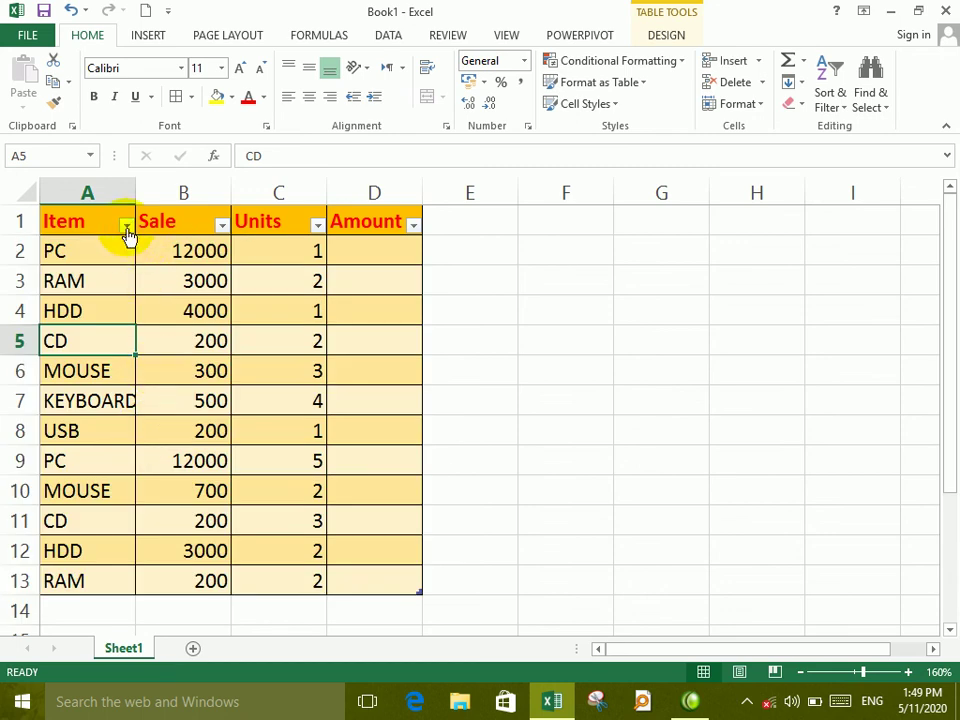
pyautogui.click(127, 228)
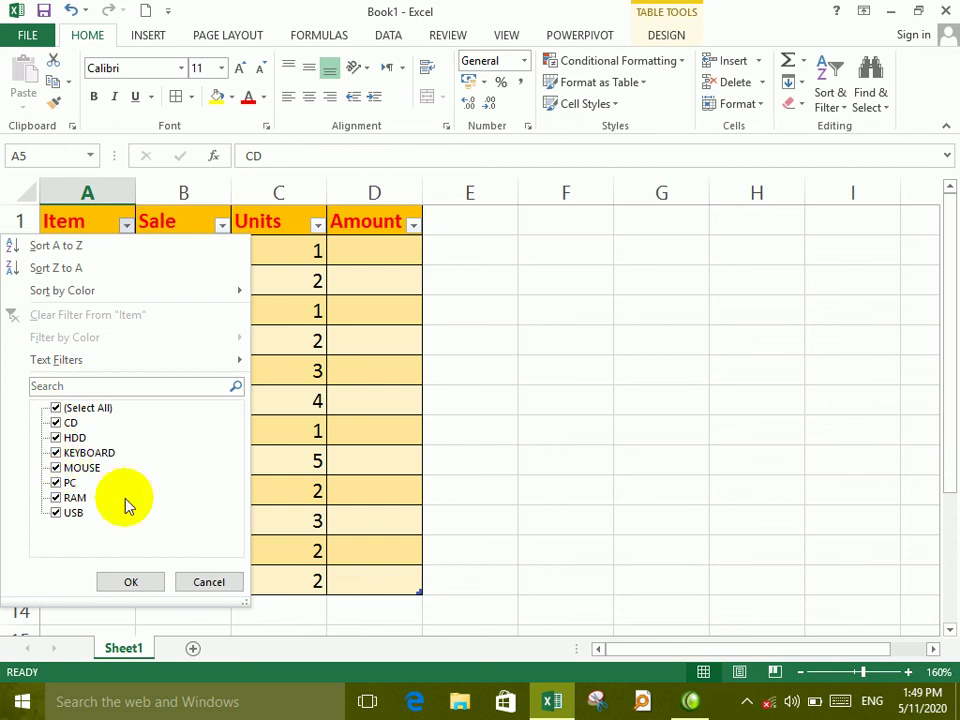
pyautogui.click(201, 582)
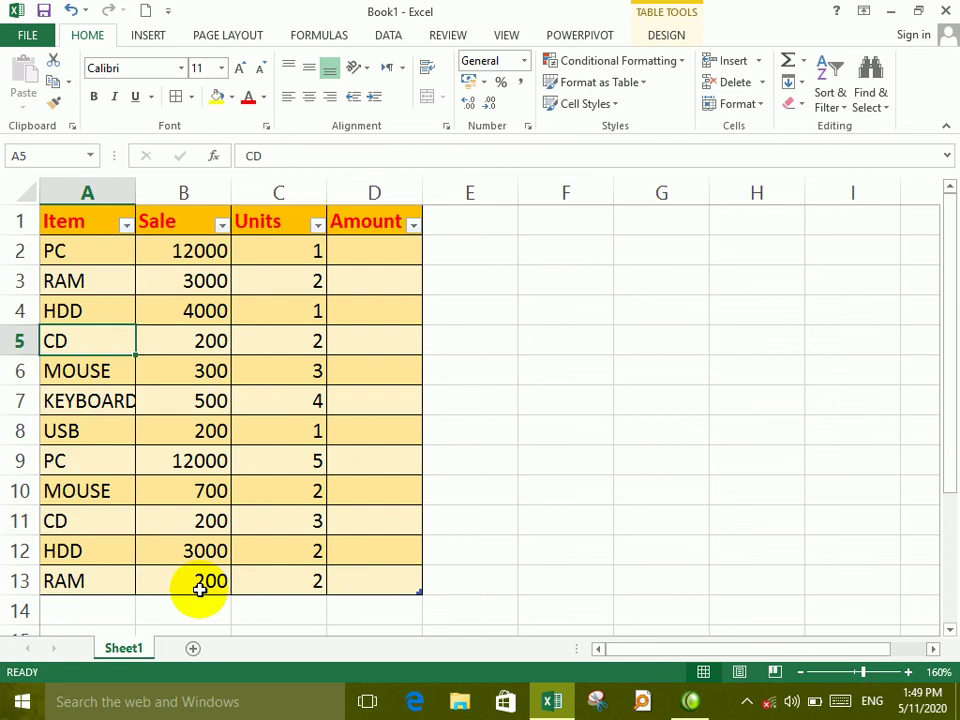
pyautogui.click(377, 245)
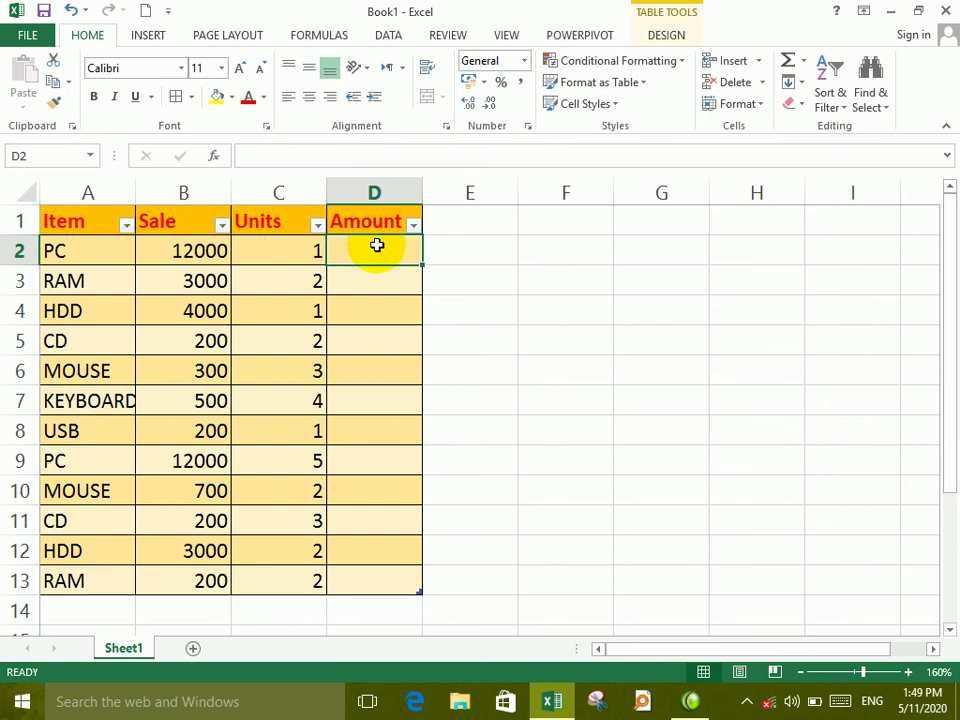
pyautogui.write('=')
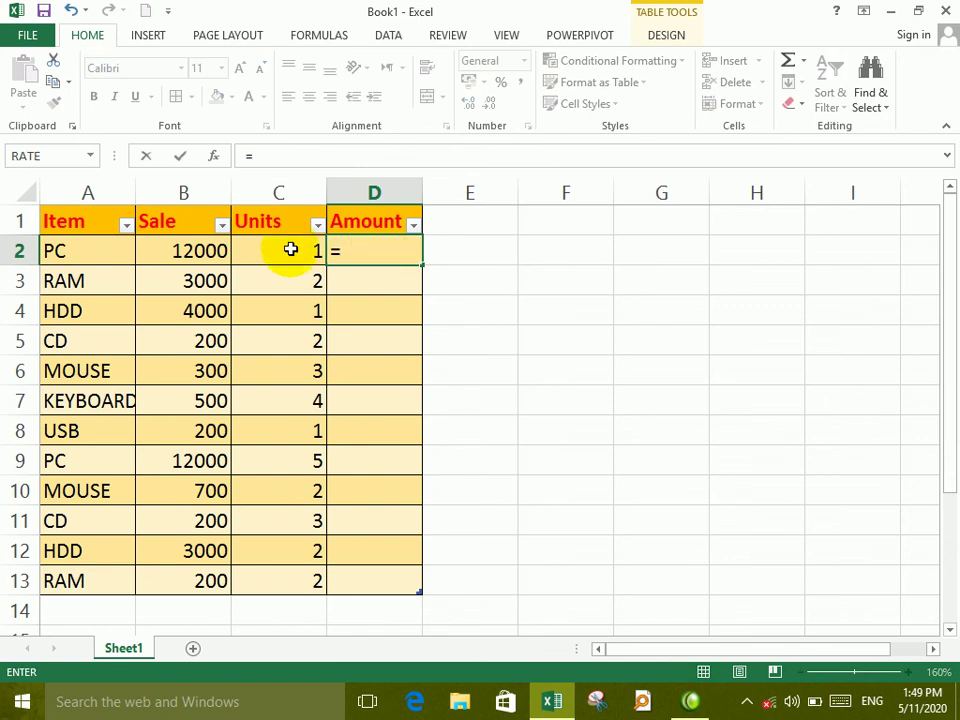
pyautogui.click(205, 251)
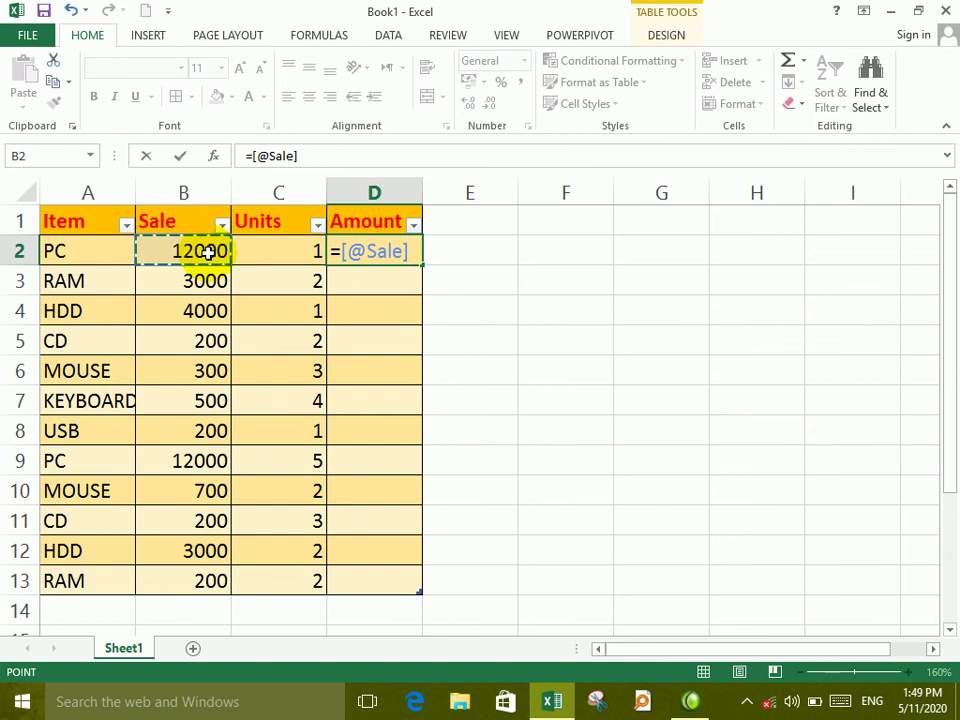
pyautogui.write('*')
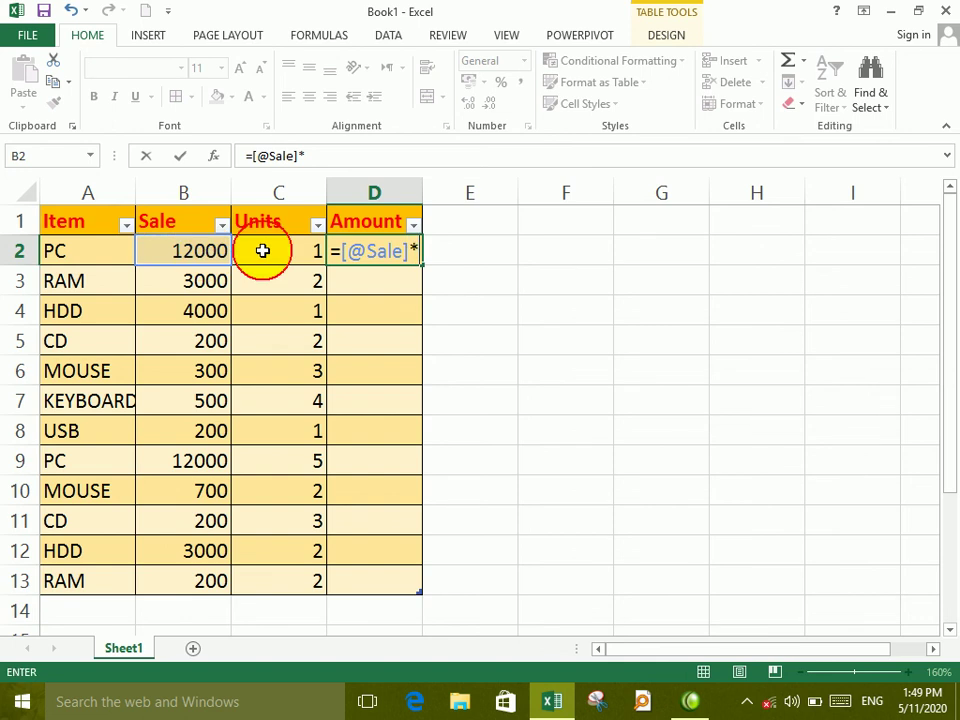
pyautogui.click(262, 251)
pyautogui.press('Return')
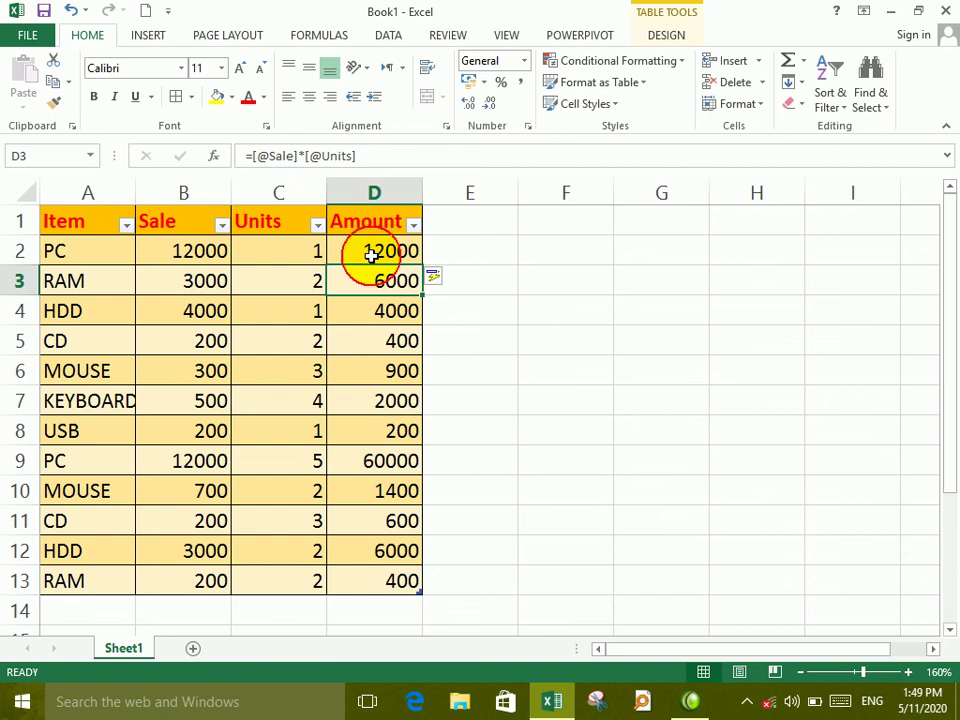
pyautogui.moveTo(371, 254); pyautogui.dragTo(412, 576)
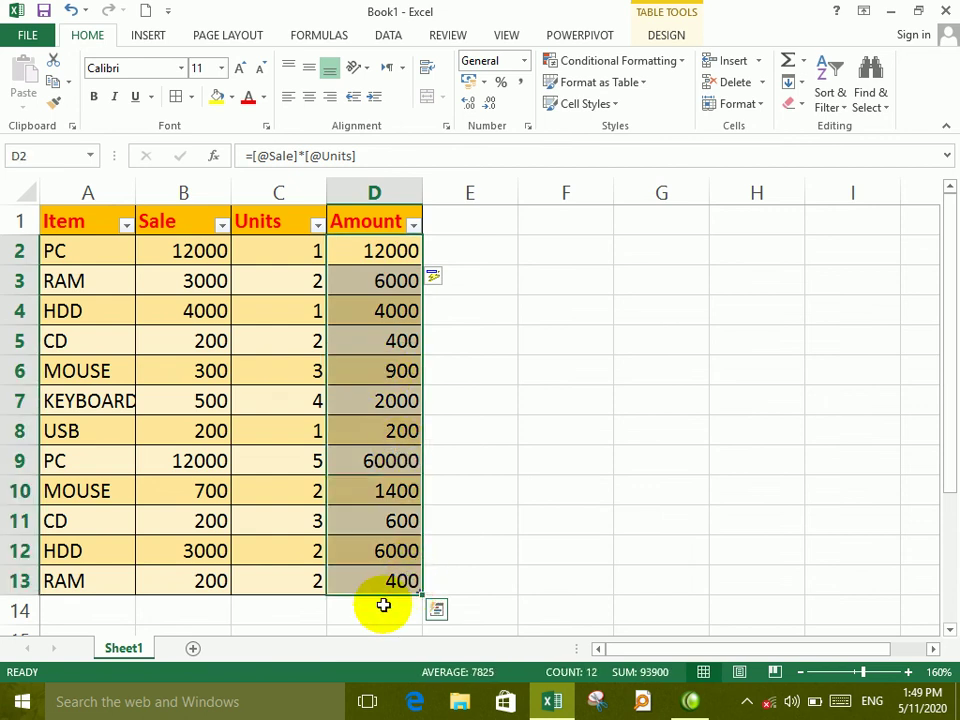
pyautogui.click(383, 605)
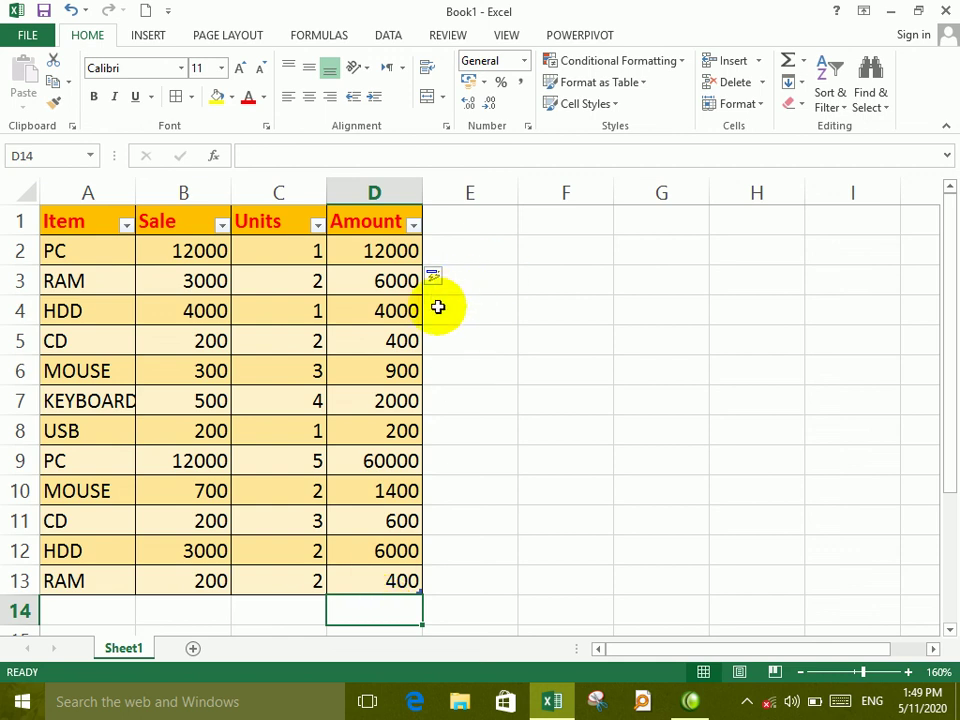
# Turn on Total Row in Table Tools Design so D14 shows the Amount sum 93900
pyautogui.click(380, 371)
pyautogui.click(662, 36)
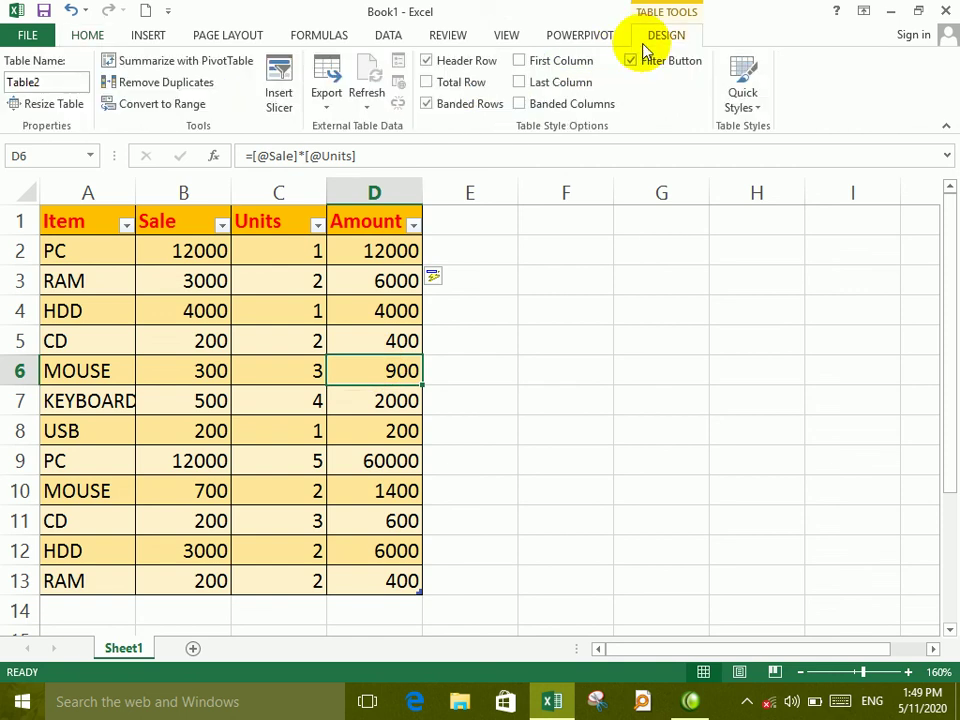
pyautogui.click(458, 84)
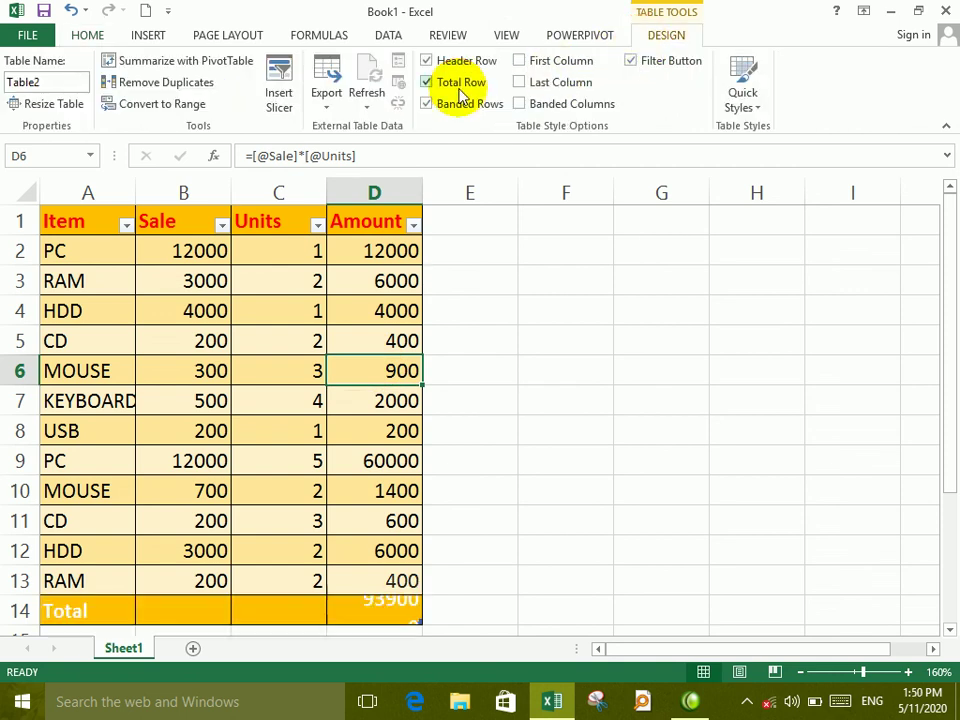
pyautogui.click(798, 668)
pyautogui.click(340, 585)
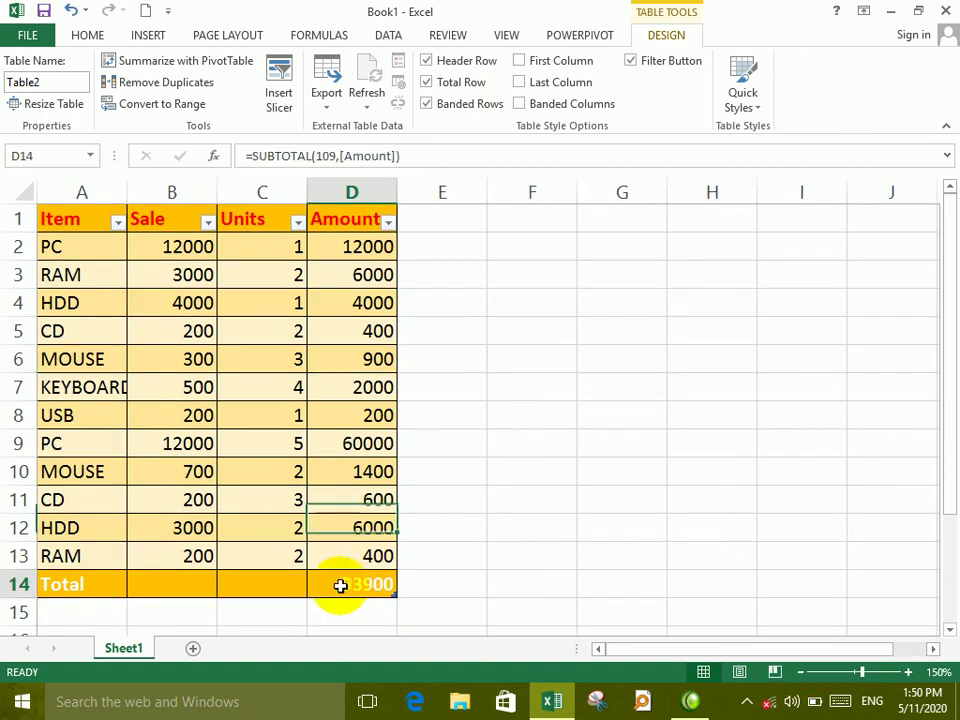
# Check the Units total dropdown without adding a function and confirm D14's =SUBTOTAL(109,[Amount]) formula
pyautogui.click(266, 586)
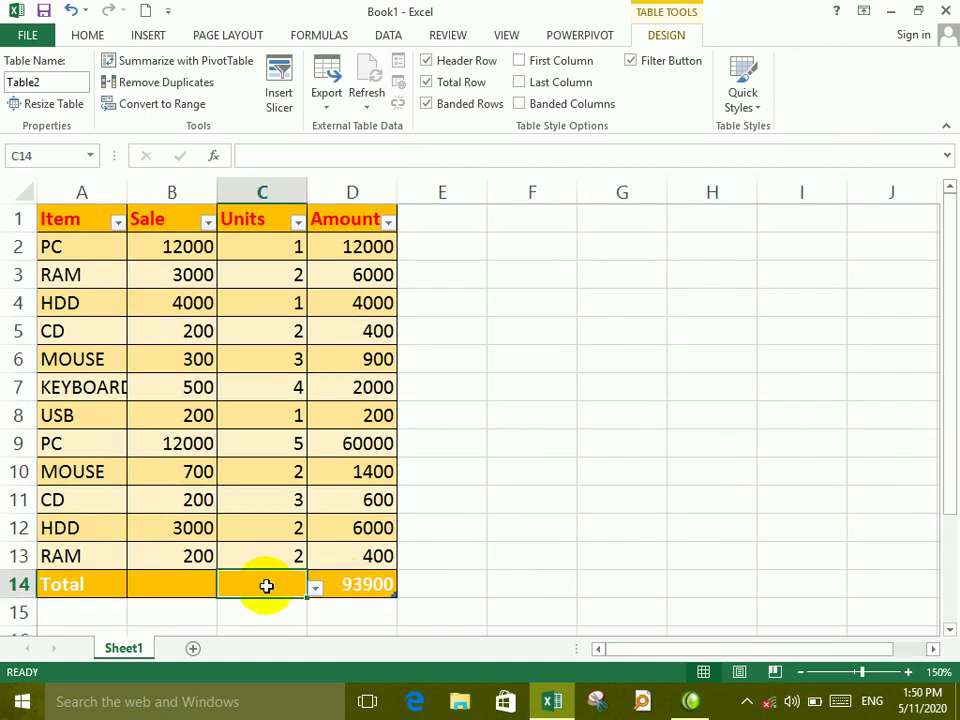
pyautogui.click(314, 589)
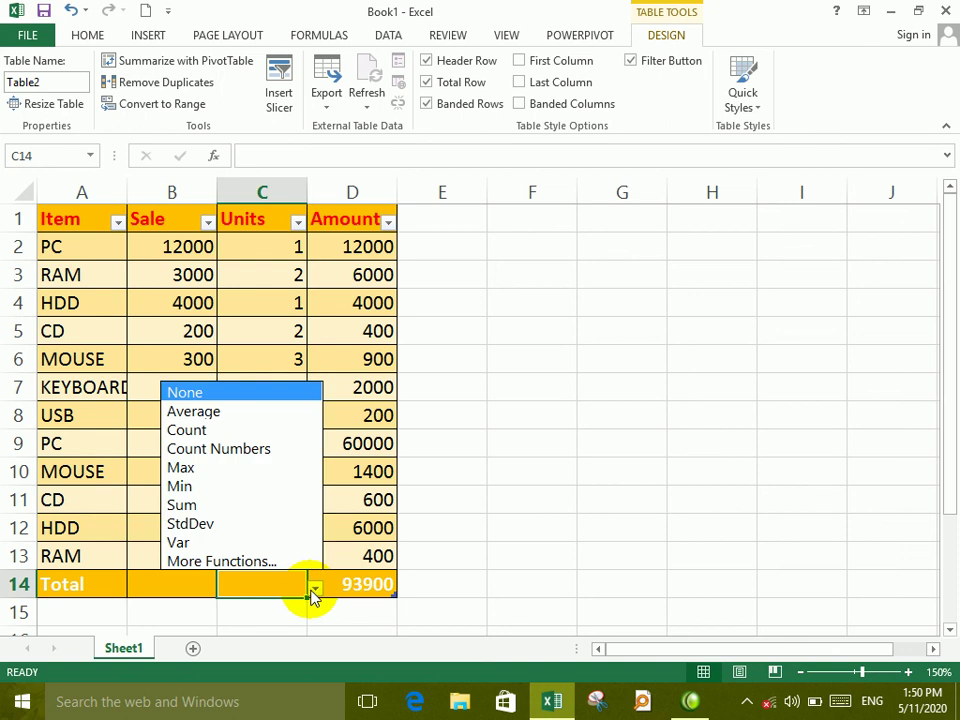
pyautogui.click(313, 591)
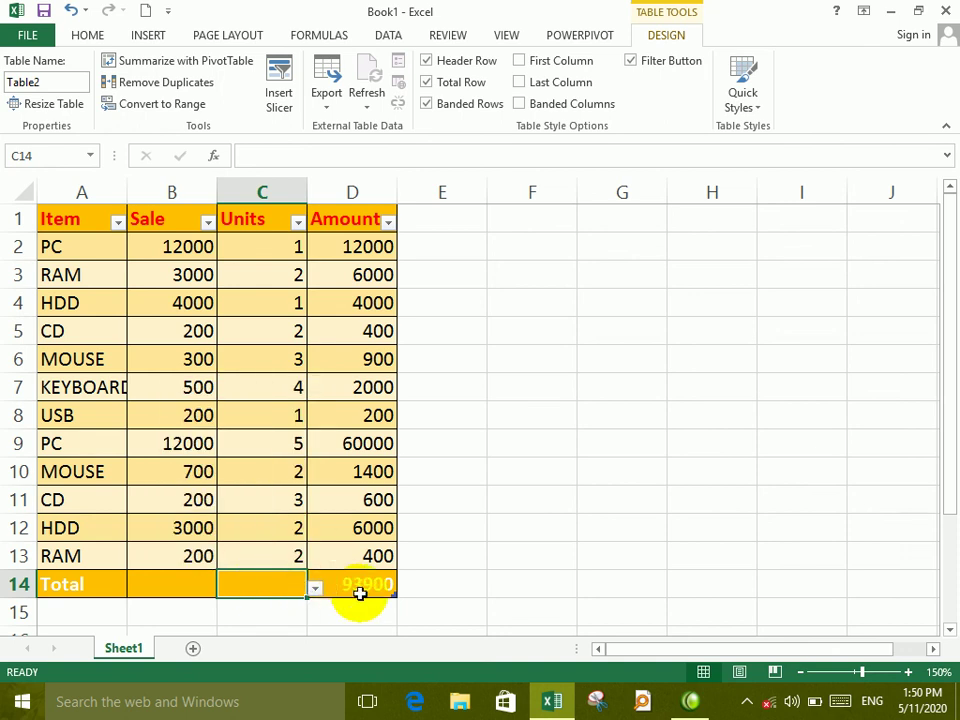
pyautogui.click(344, 587)
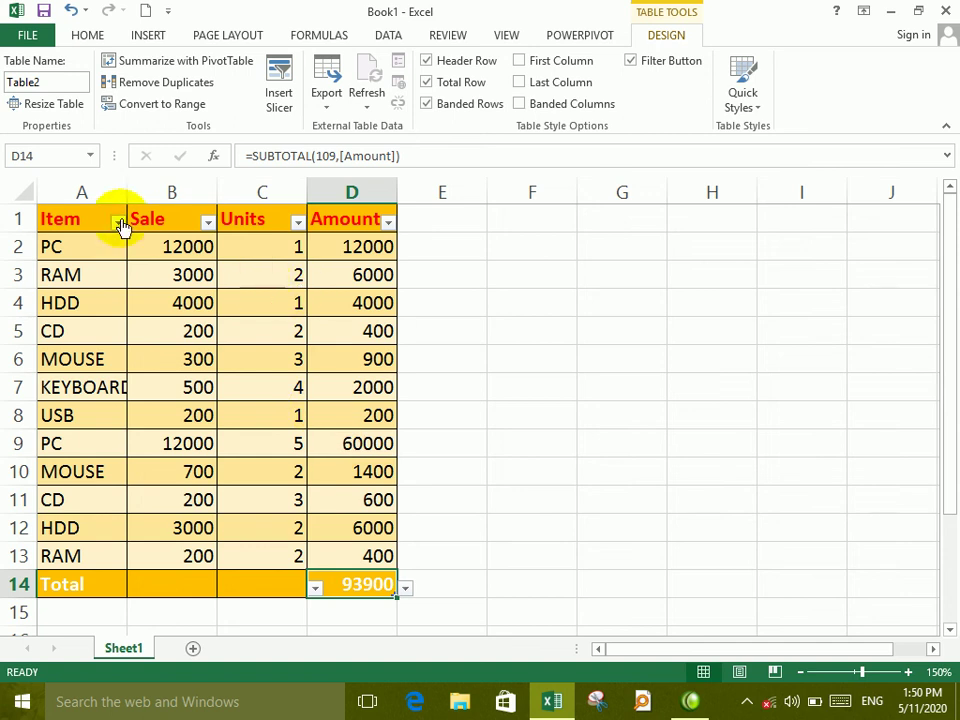
pyautogui.click(208, 322)
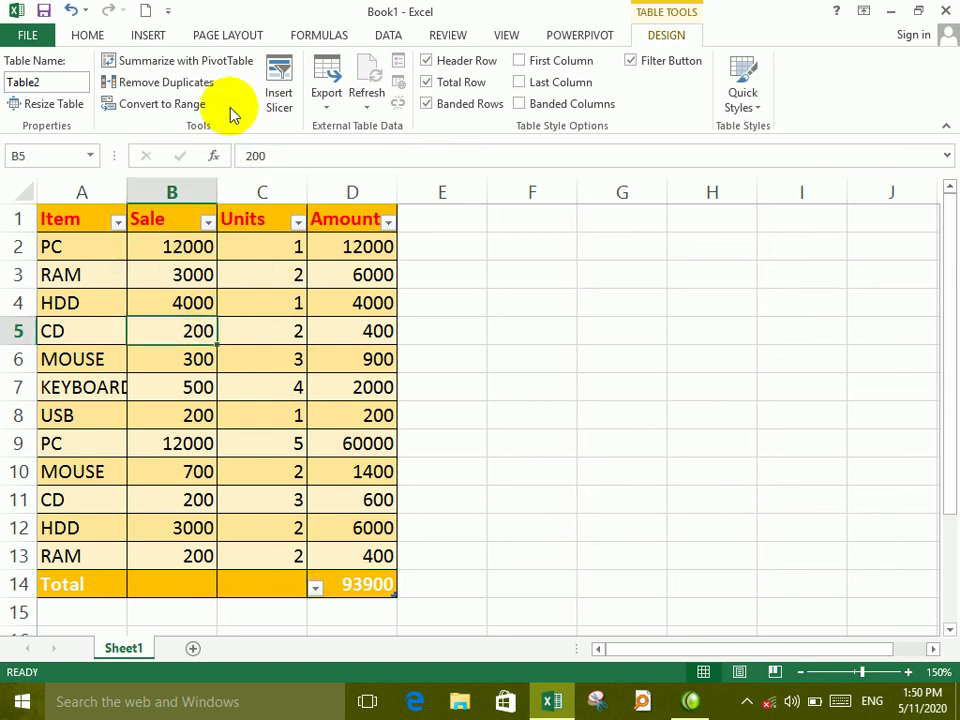
pyautogui.click(87, 36)
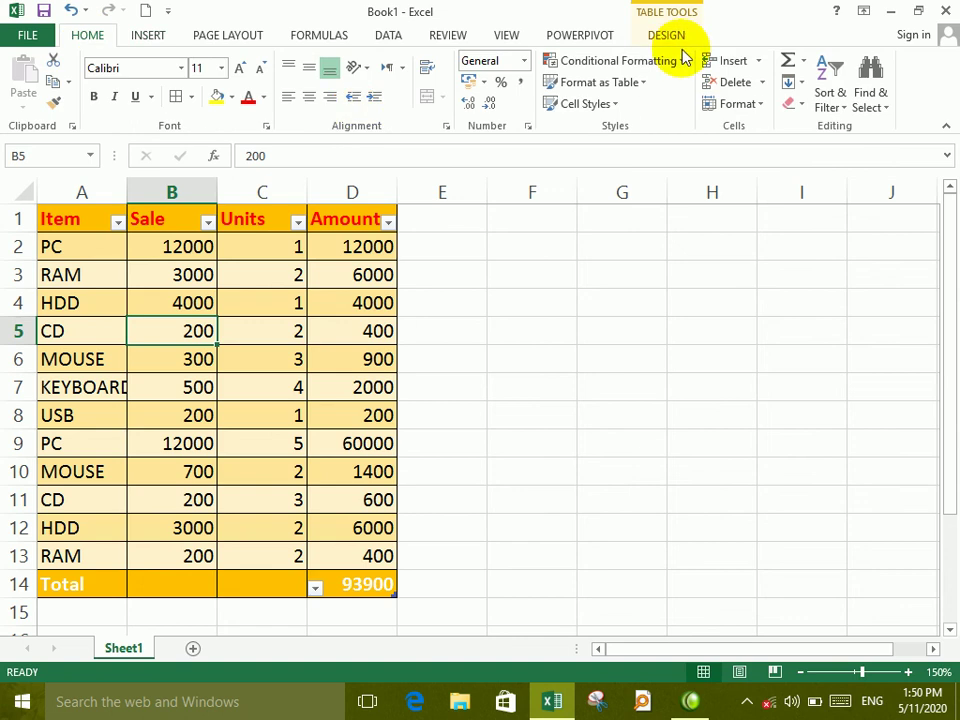
# Select A1:D13 and scroll the Format as Table gallery down toward New Table Style
pyautogui.click(605, 83)
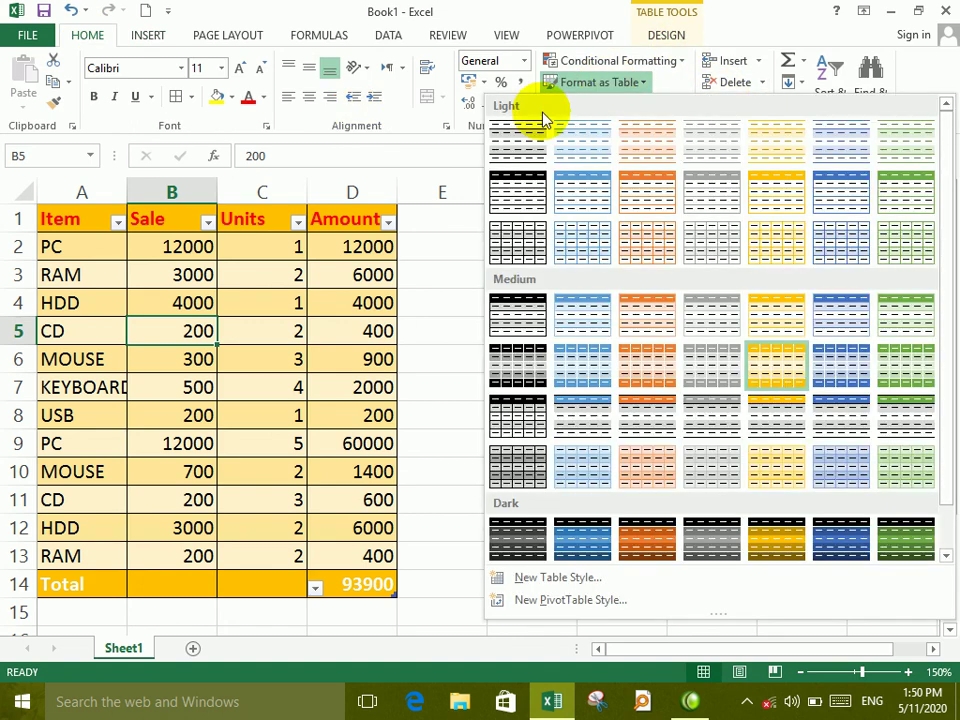
pyautogui.click(129, 242)
pyautogui.moveTo(81, 222); pyautogui.dragTo(371, 553)
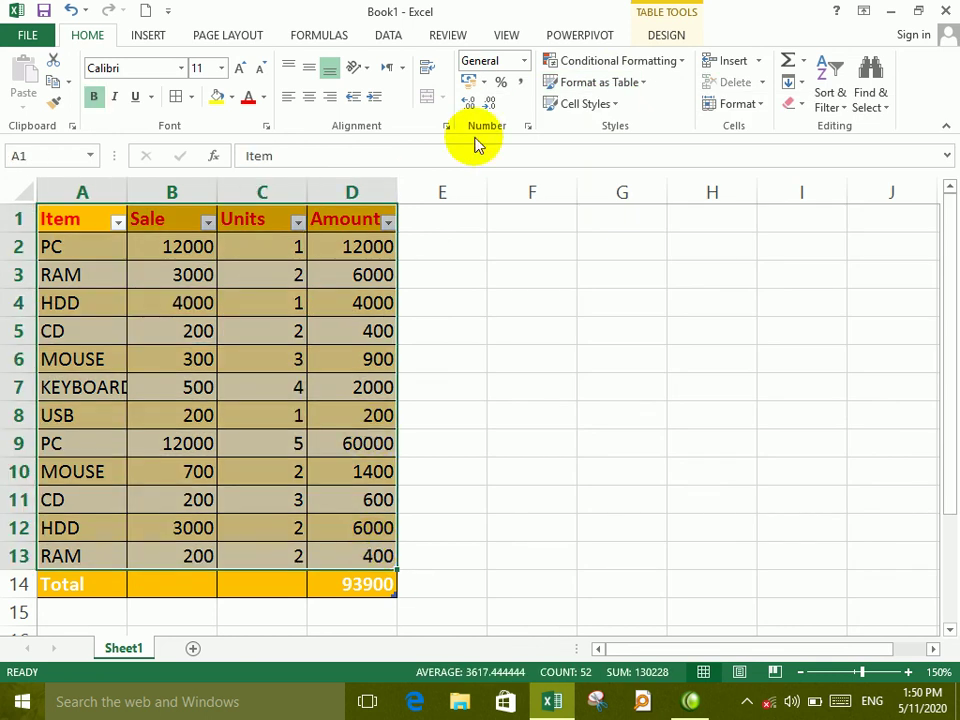
pyautogui.click(576, 83)
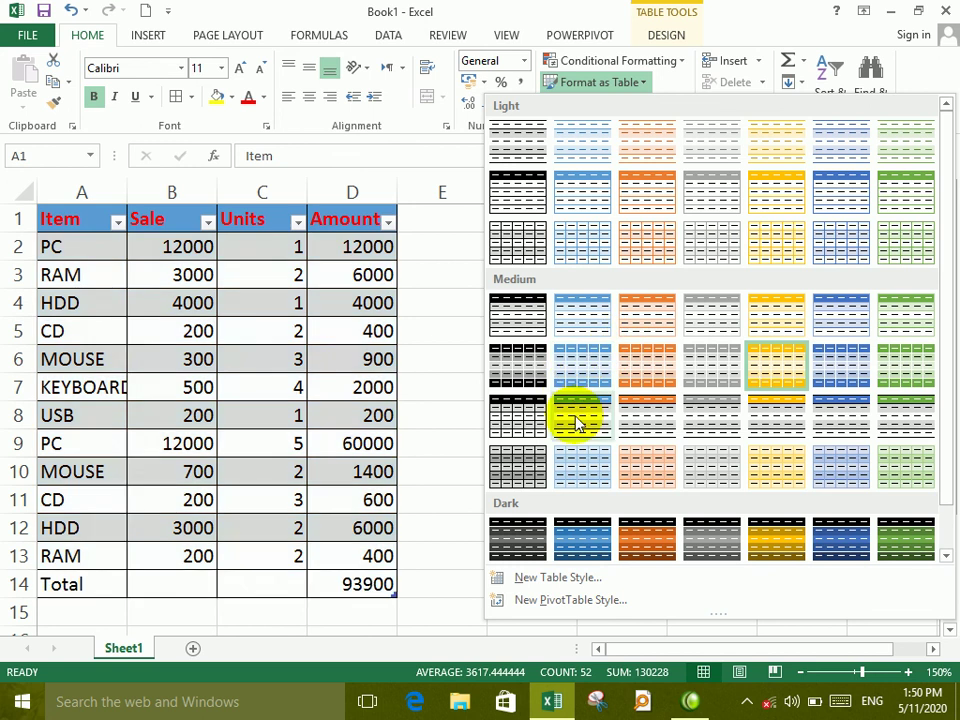
pyautogui.scroll(-1, 940, 372)
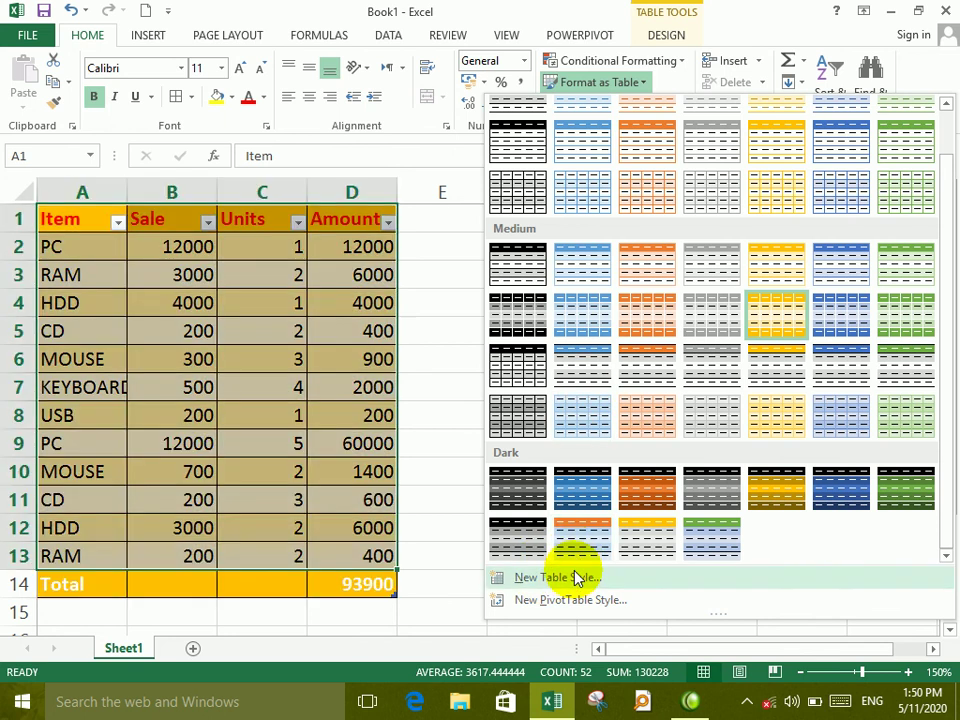
# Start a new custom table style named 'Header Row' with the Header Row element selected
pyautogui.click(575, 577)
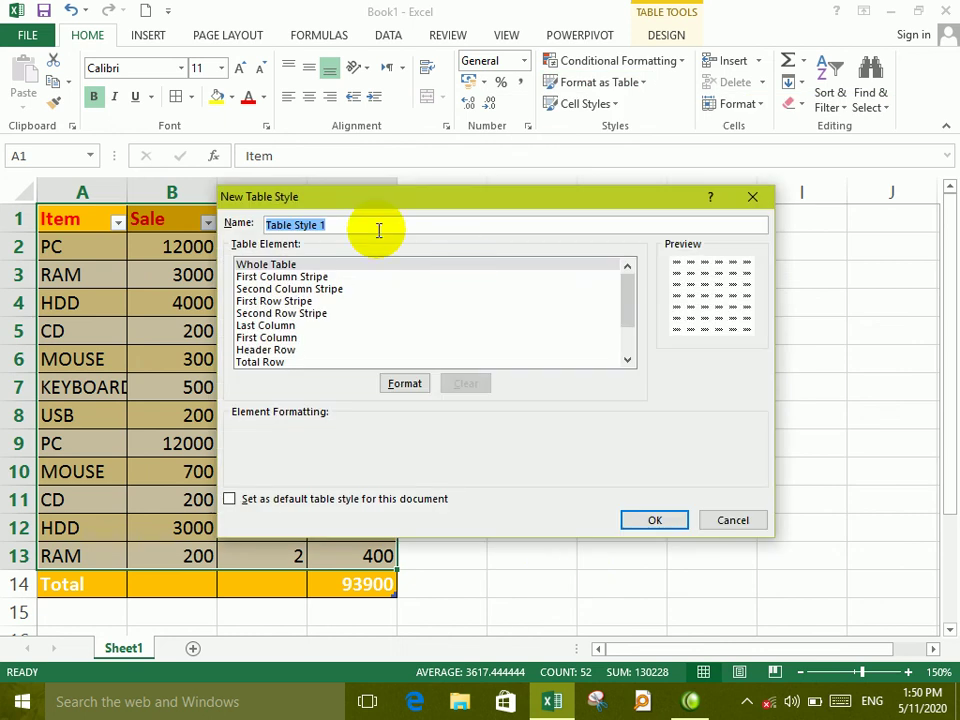
pyautogui.write('fl')
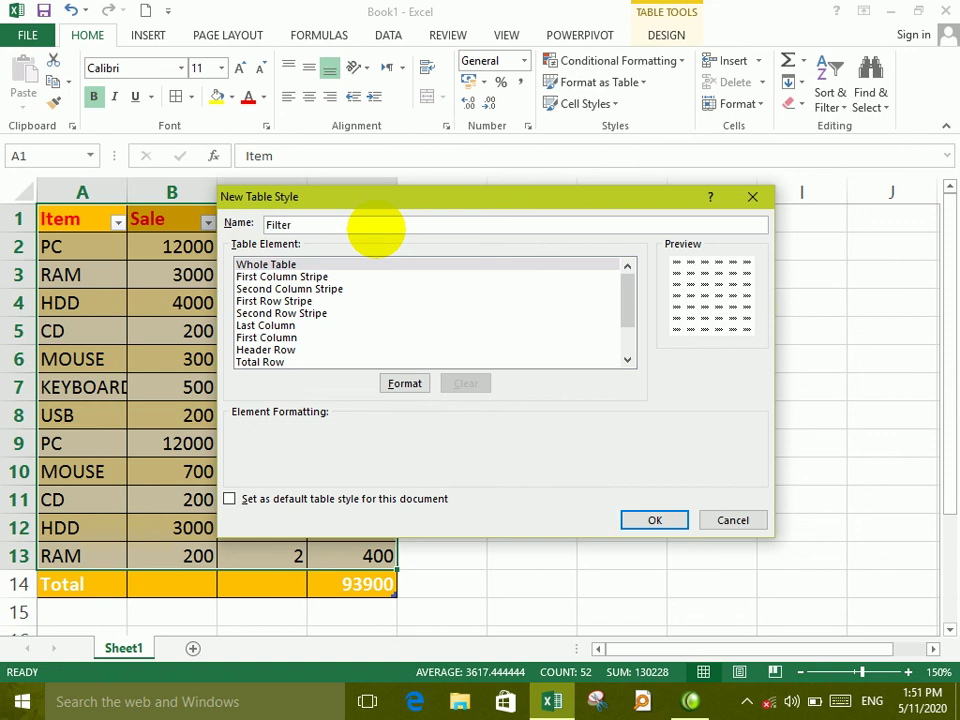
pyautogui.click(285, 352)
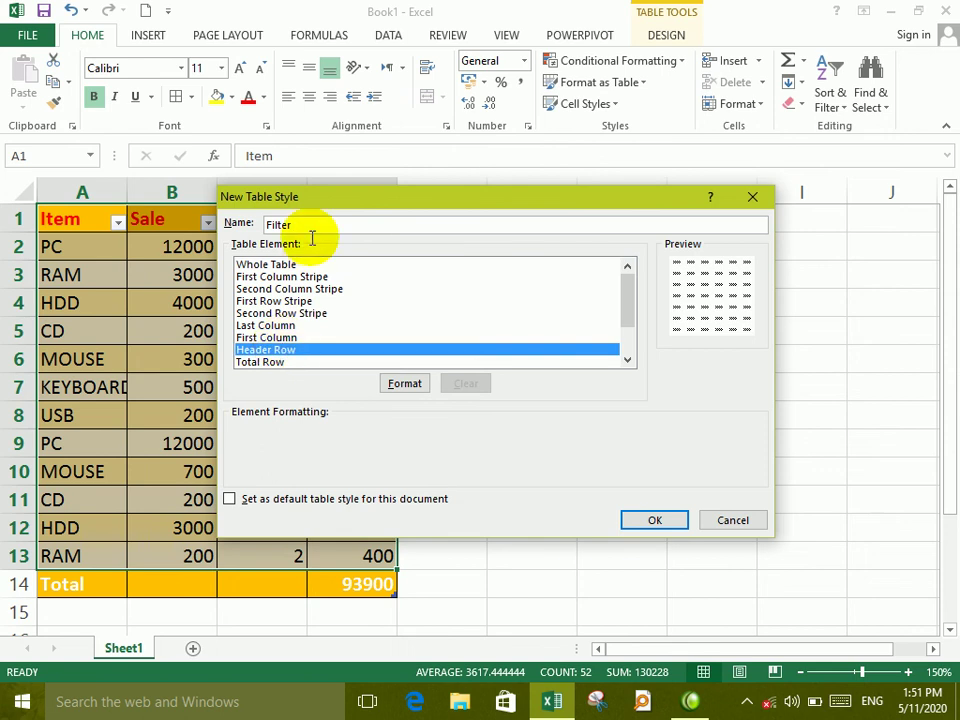
pyautogui.doubleClick(279, 223)
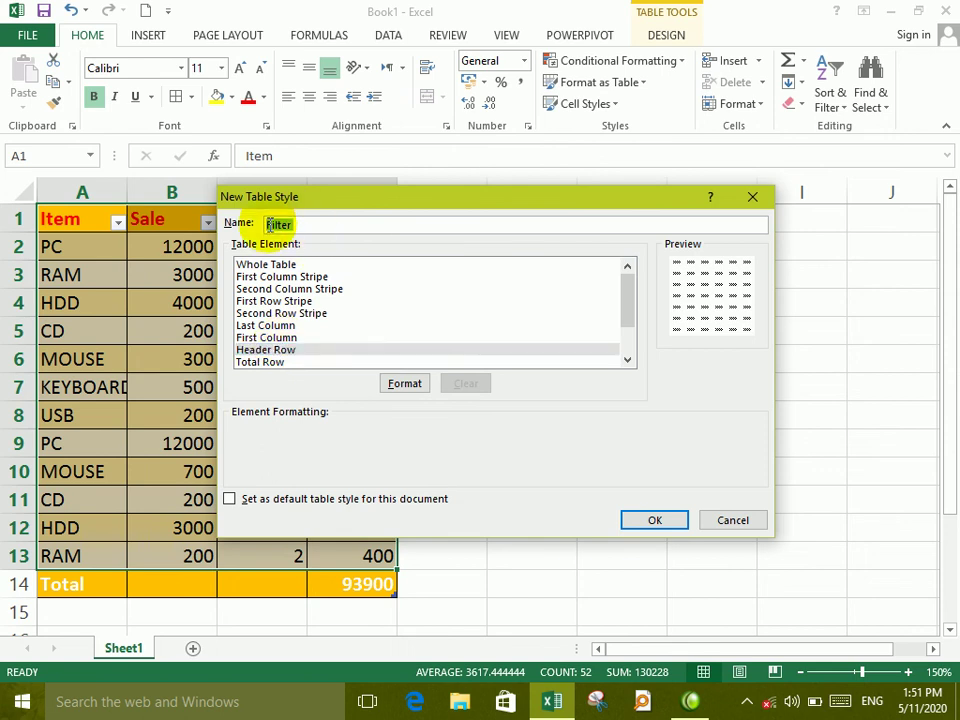
pyautogui.write('Header Ro')
pyautogui.write('w')
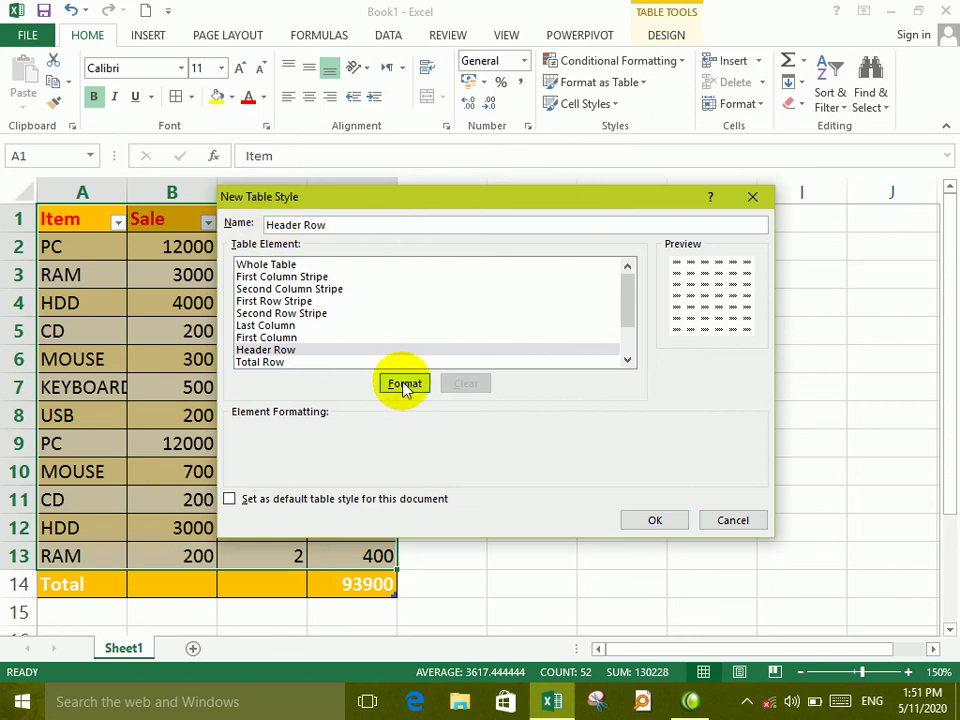
# Give the header row a dark red fill and a thick yellow outline border
pyautogui.click(405, 386)
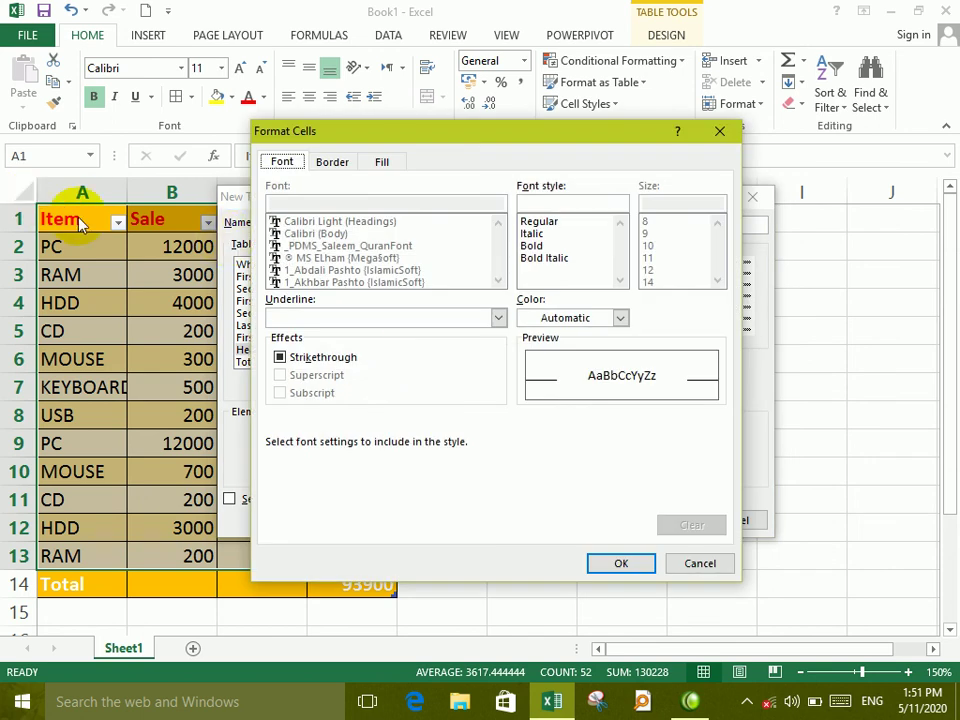
pyautogui.click(383, 163)
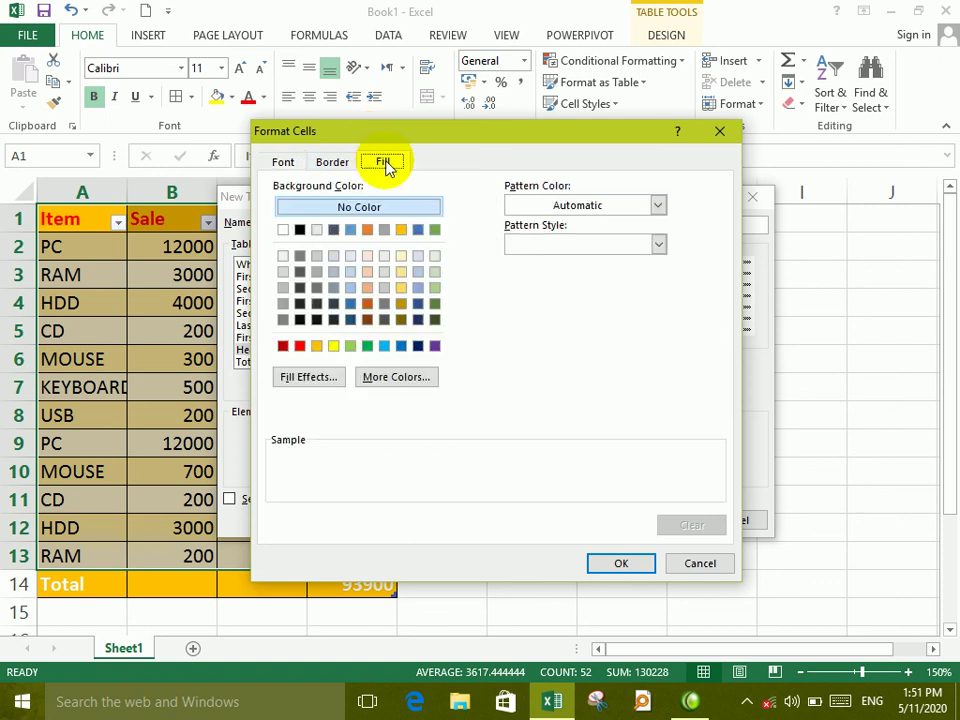
pyautogui.click(284, 347)
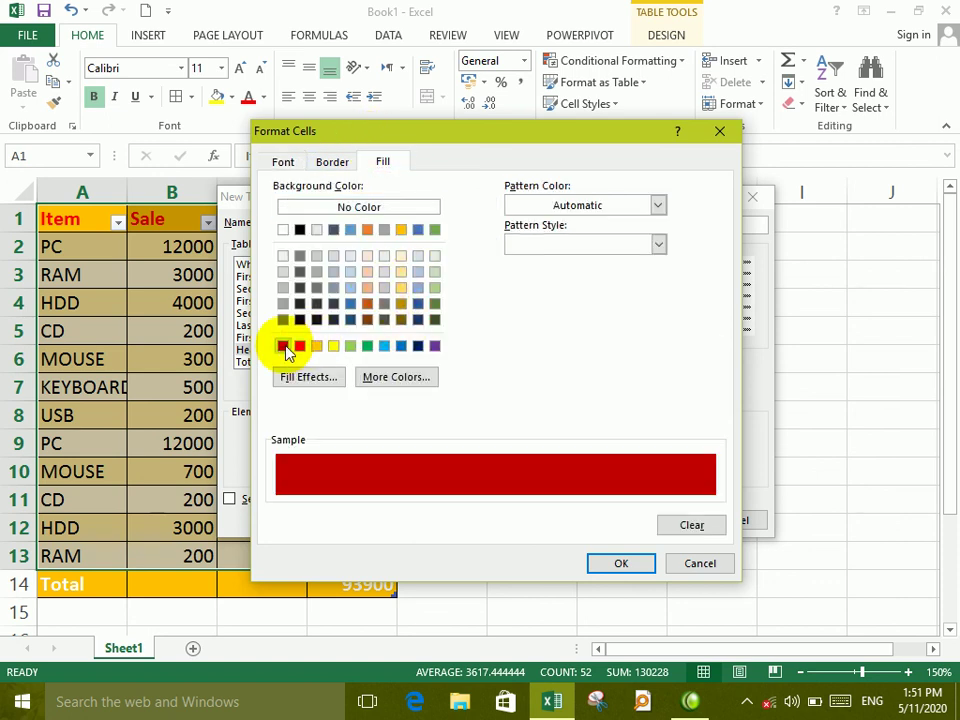
pyautogui.click(334, 162)
pyautogui.click(360, 297)
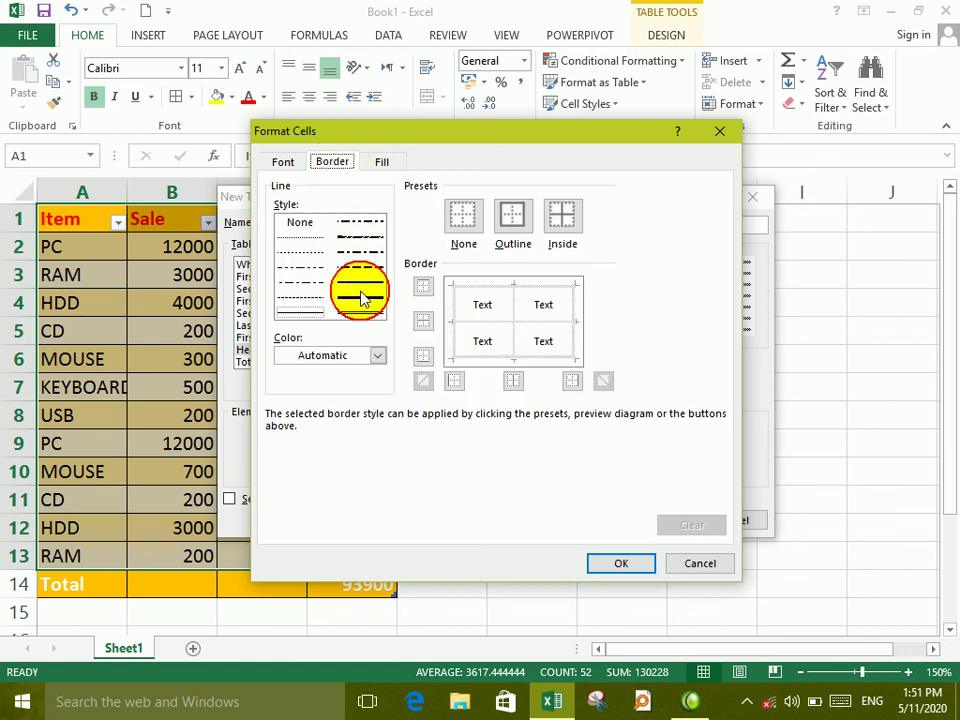
pyautogui.click(378, 357)
pyautogui.click(378, 358)
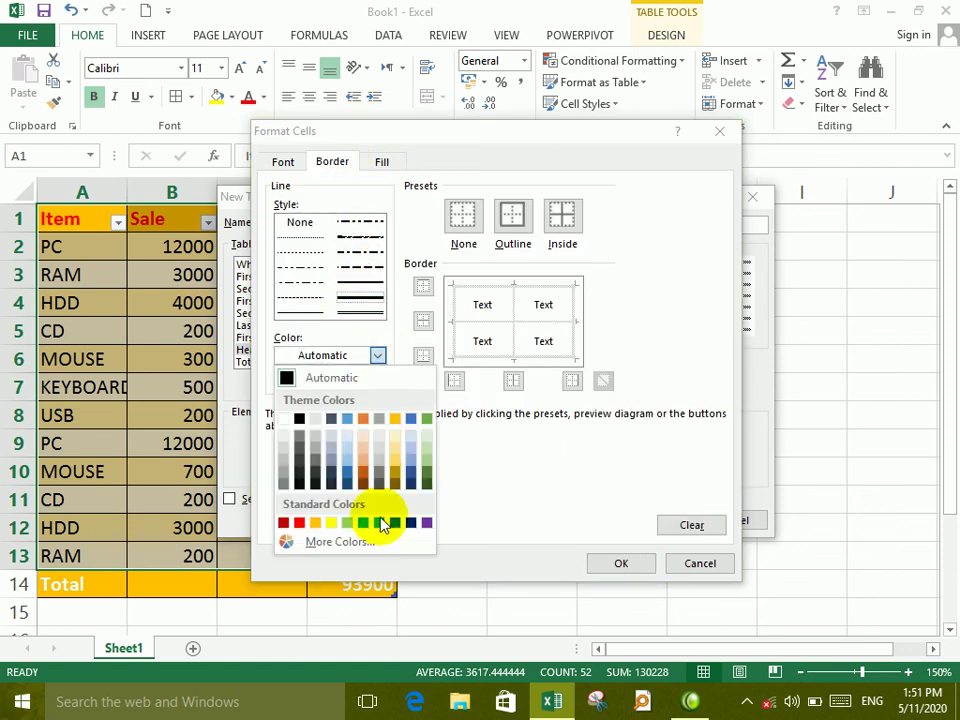
pyautogui.click(331, 522)
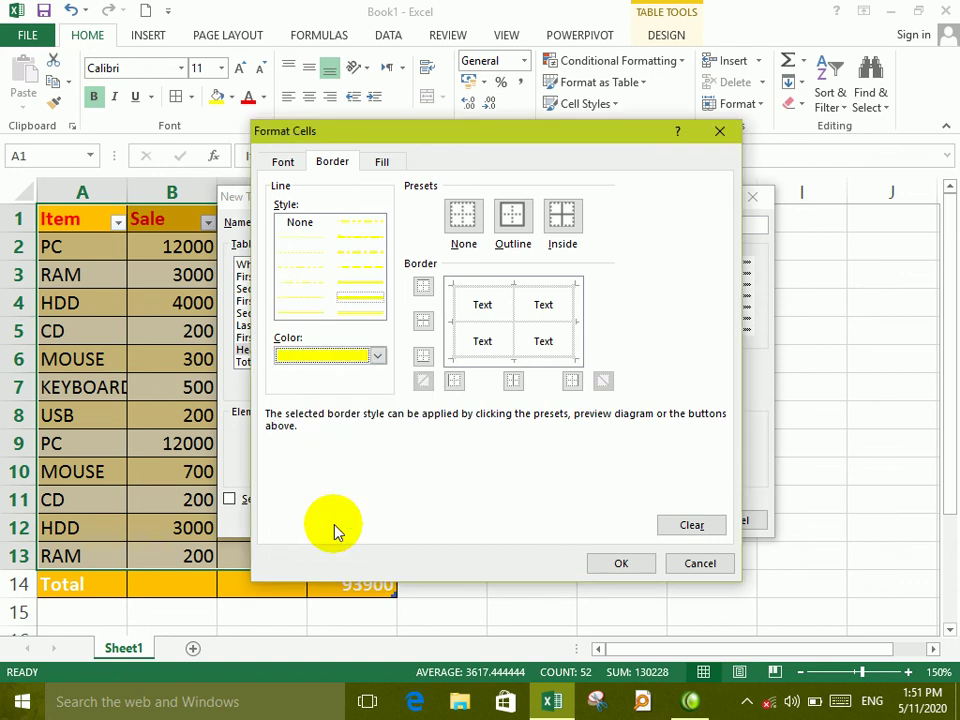
pyautogui.click(510, 214)
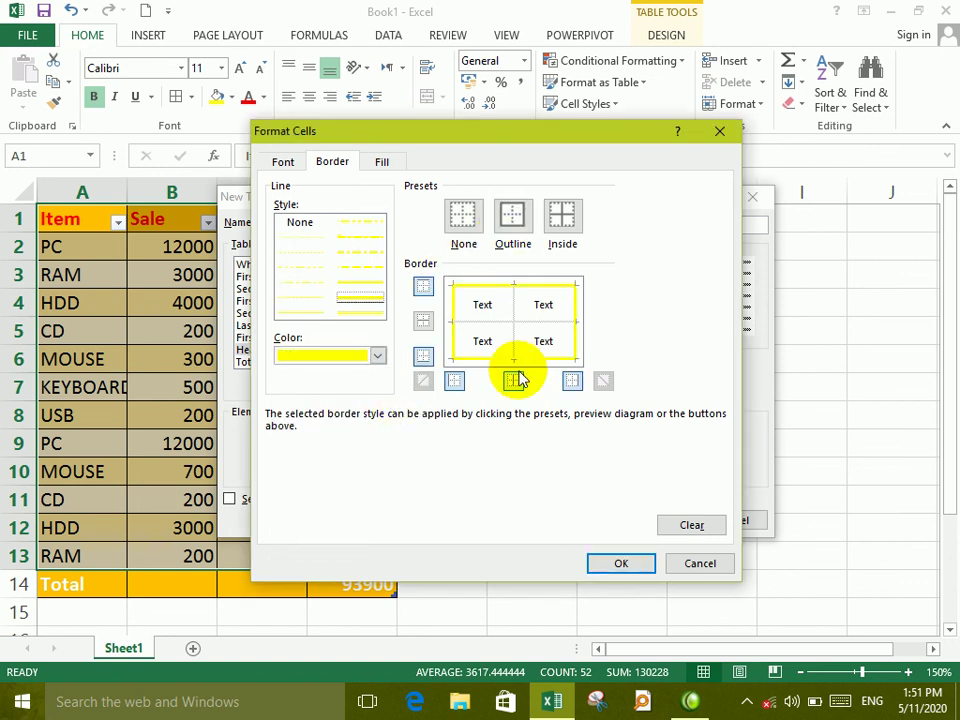
# Make the header row text bold and white, and confirm the formatting
pyautogui.click(296, 162)
pyautogui.click(538, 246)
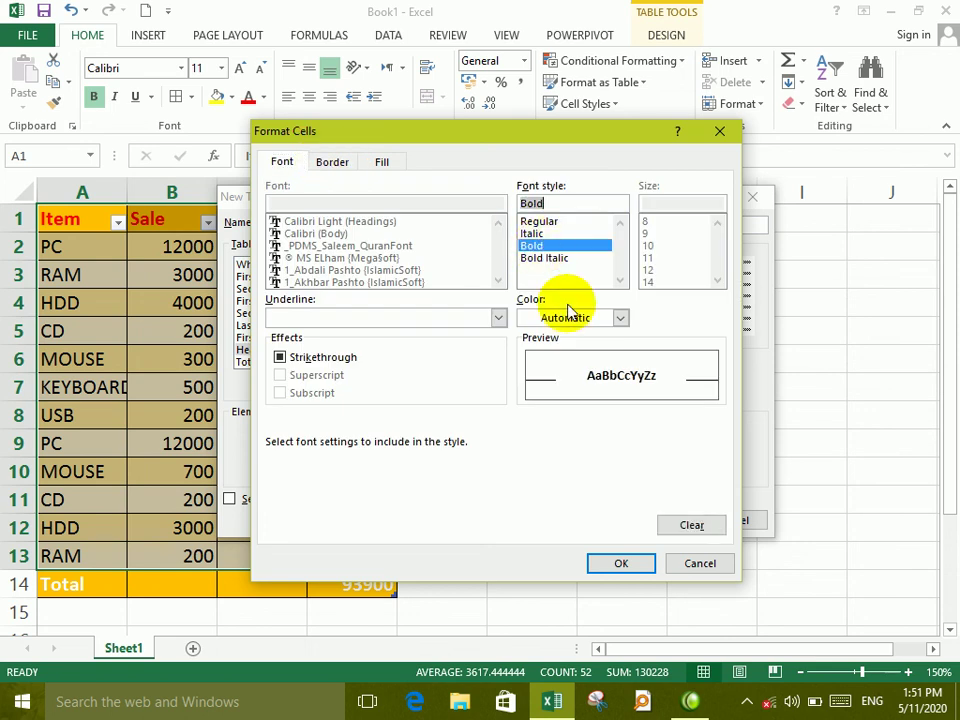
pyautogui.click(580, 317)
pyautogui.click(528, 381)
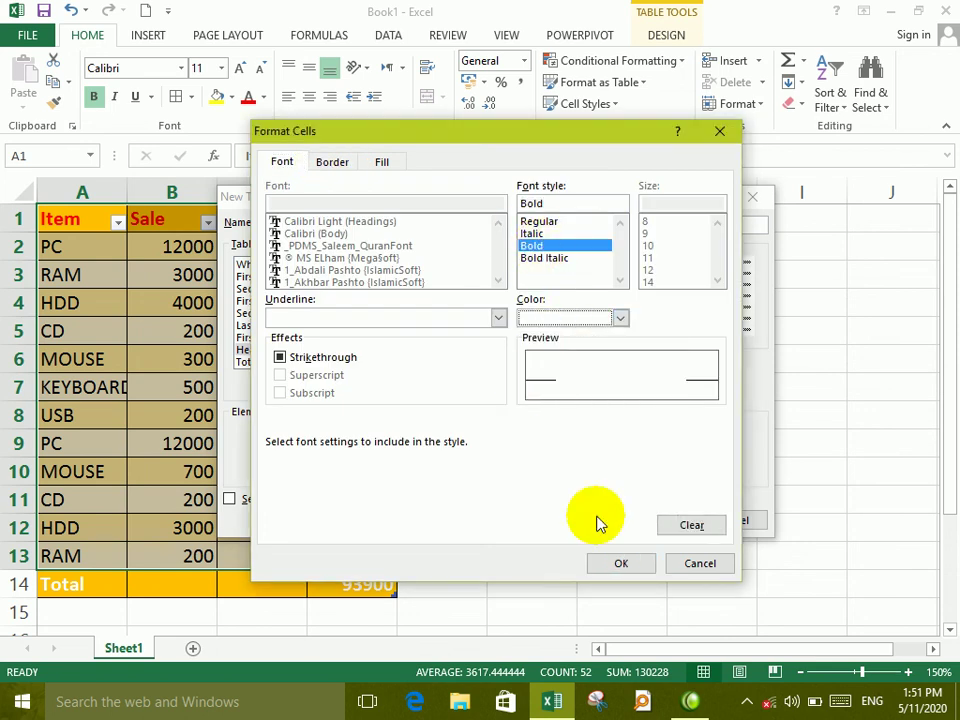
pyautogui.click(615, 564)
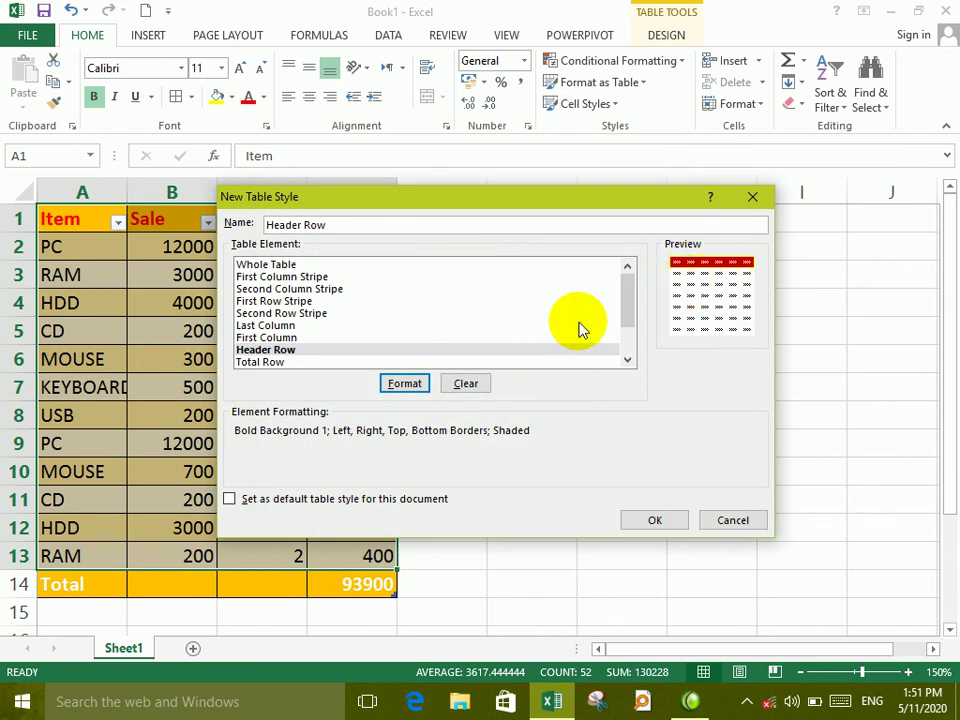
# Give the Total Row element a yellow fill and a thick dark red outline border
pyautogui.click(279, 363)
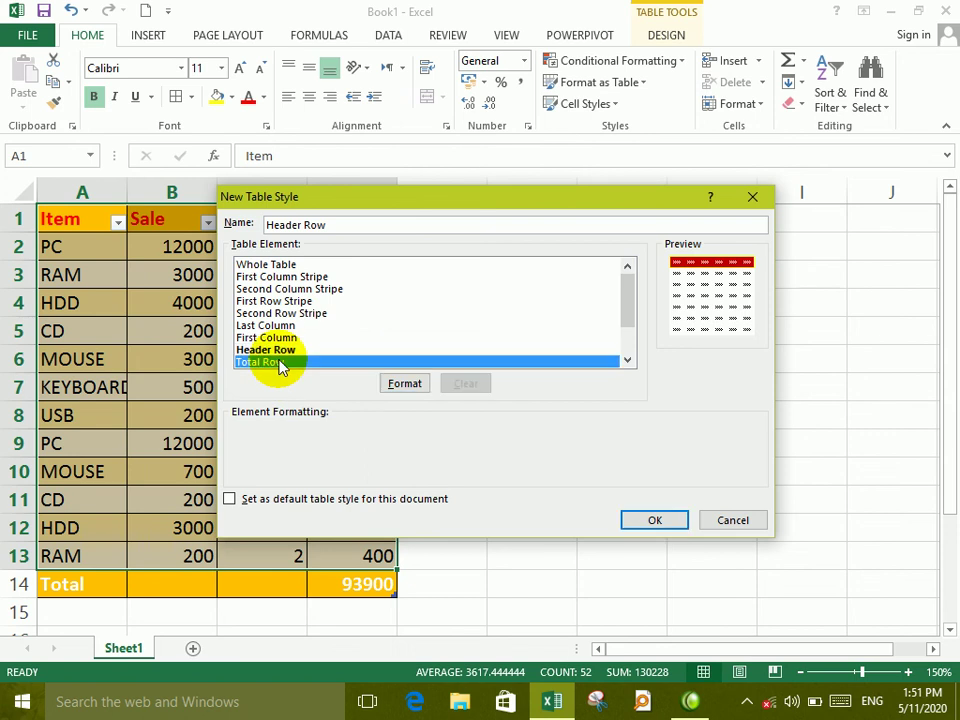
pyautogui.click(416, 390)
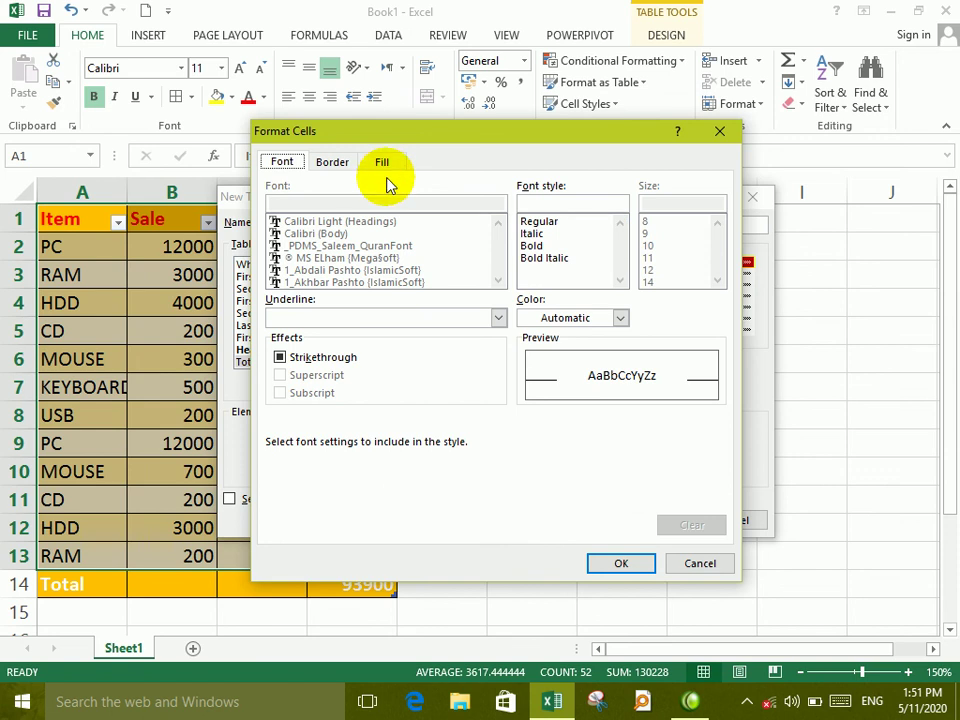
pyautogui.click(384, 172)
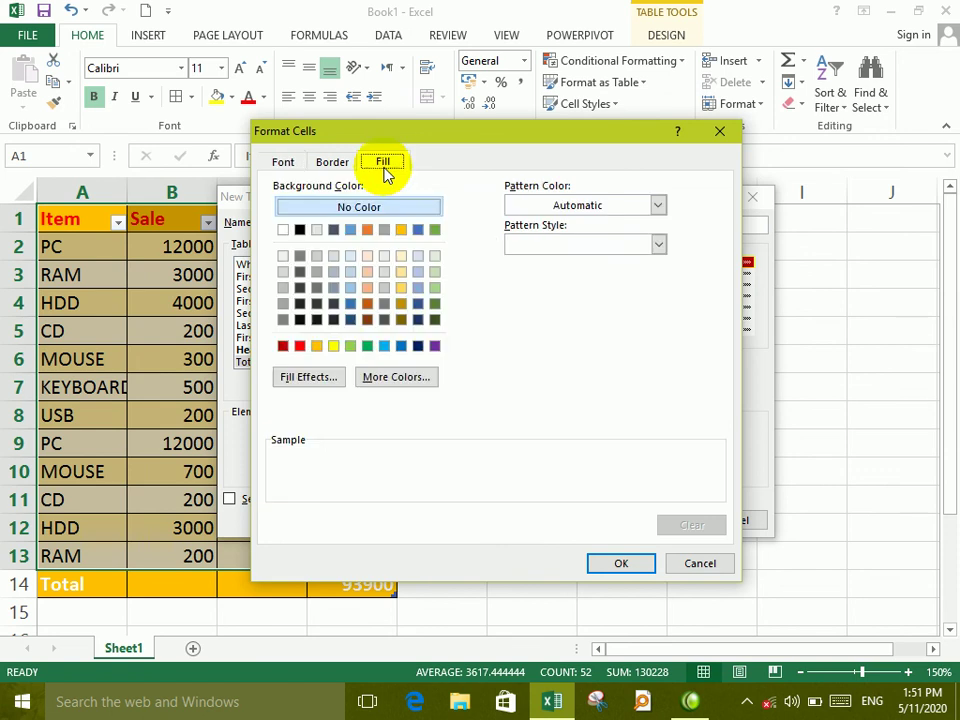
pyautogui.click(335, 346)
pyautogui.click(332, 162)
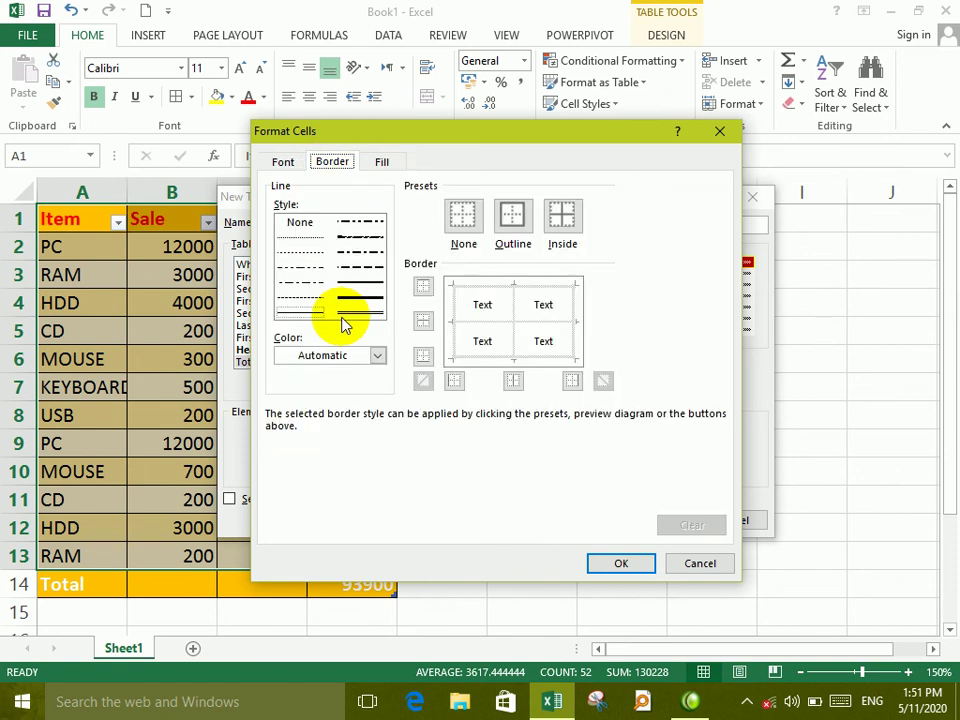
pyautogui.click(362, 300)
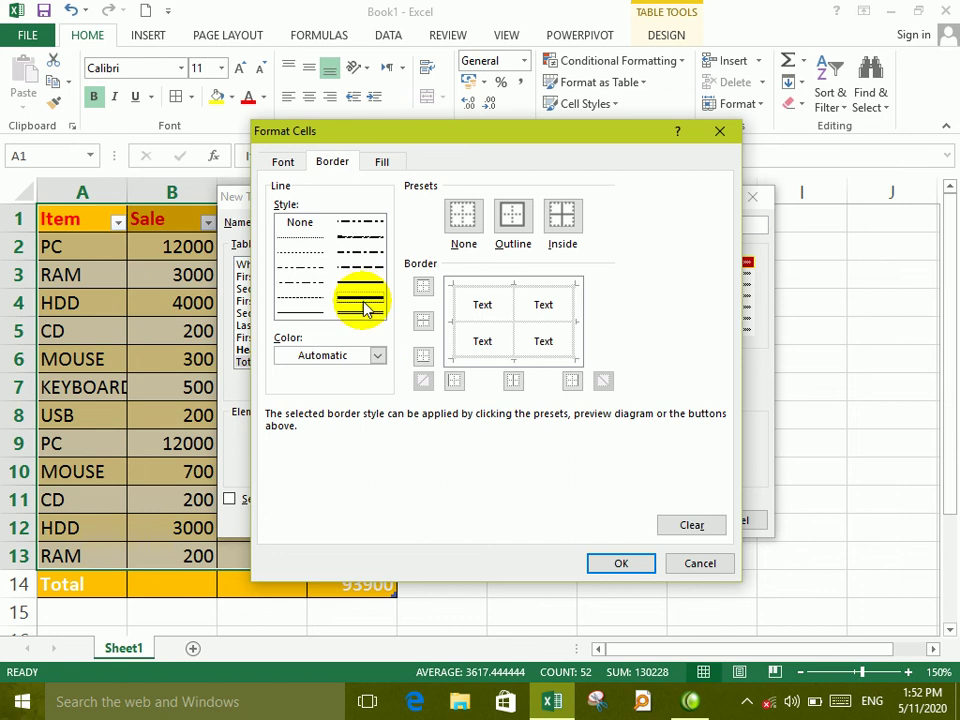
pyautogui.click(378, 356)
pyautogui.click(281, 521)
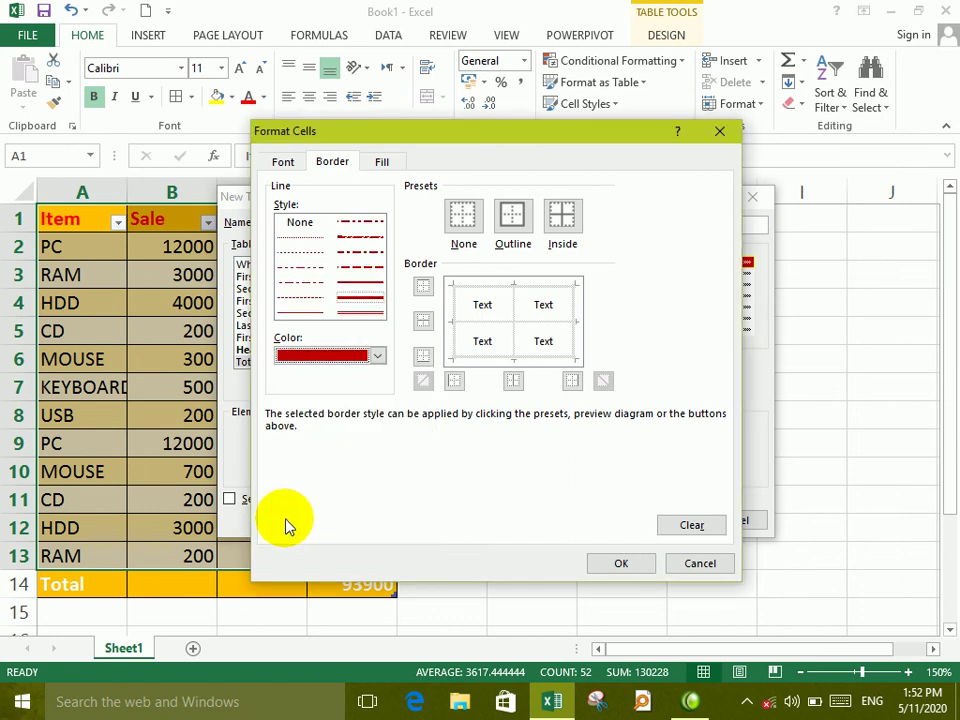
pyautogui.click(512, 216)
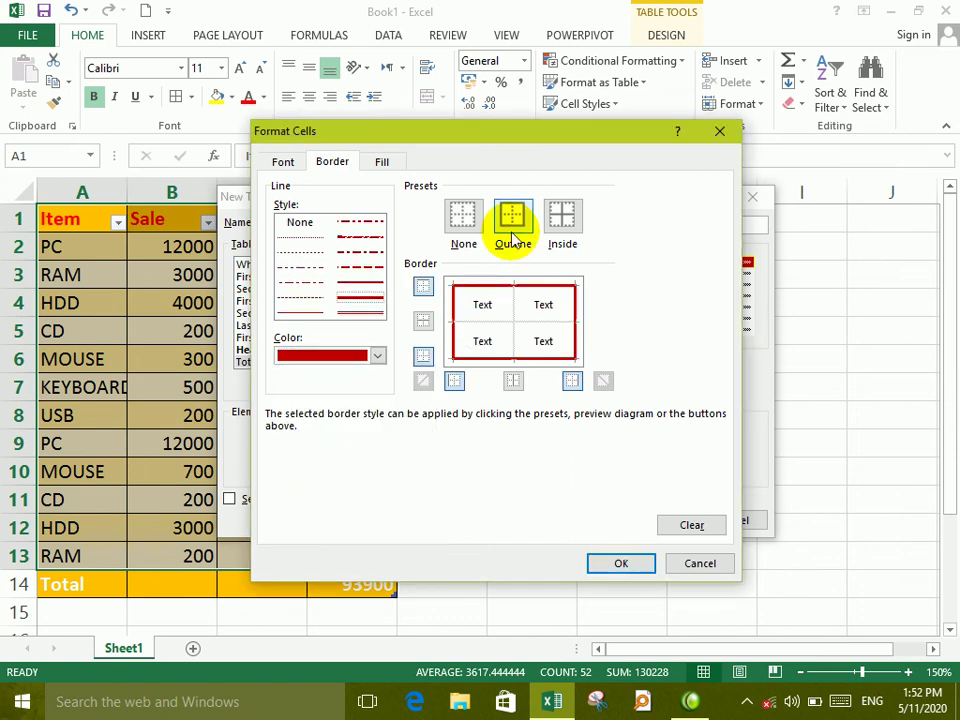
# Make the total row text bold and white, then save the custom table style
pyautogui.click(286, 162)
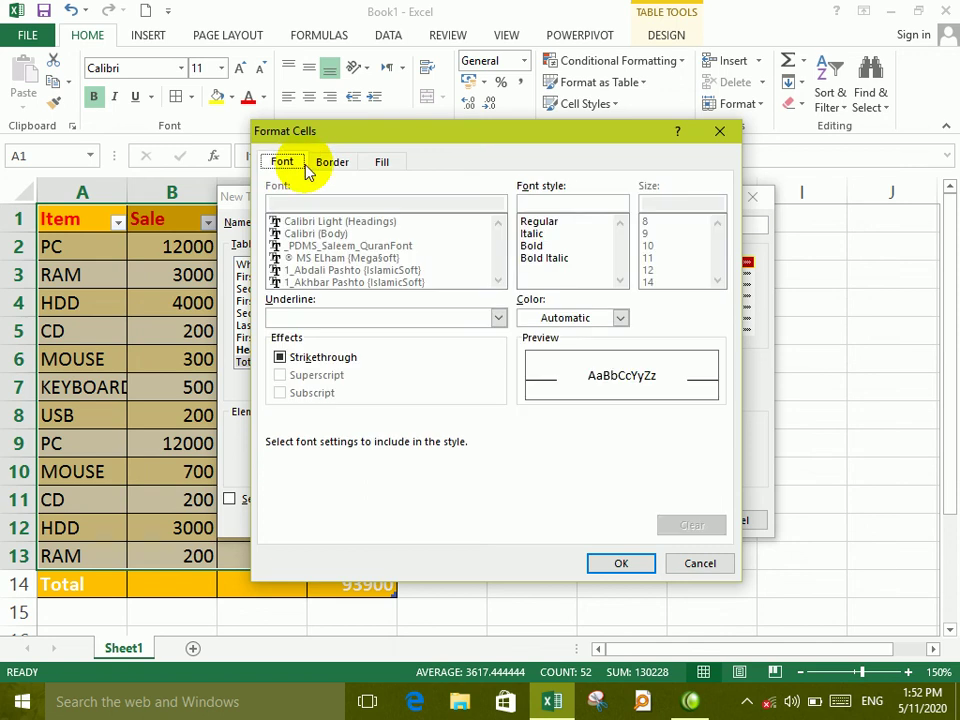
pyautogui.click(531, 246)
pyautogui.click(620, 317)
pyautogui.click(527, 391)
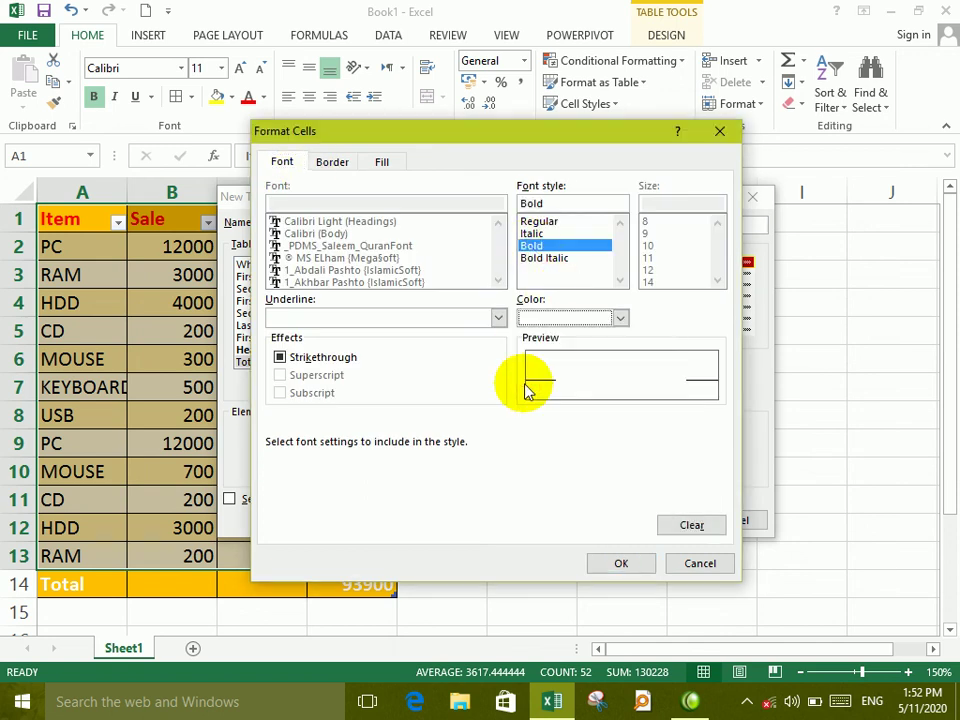
pyautogui.click(615, 564)
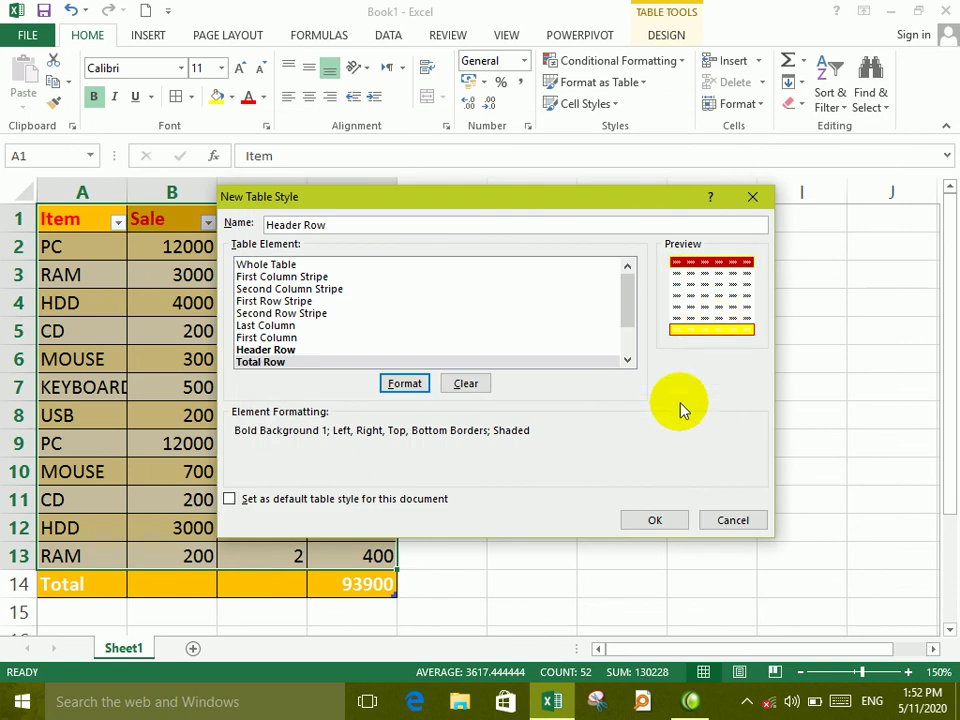
pyautogui.click(655, 520)
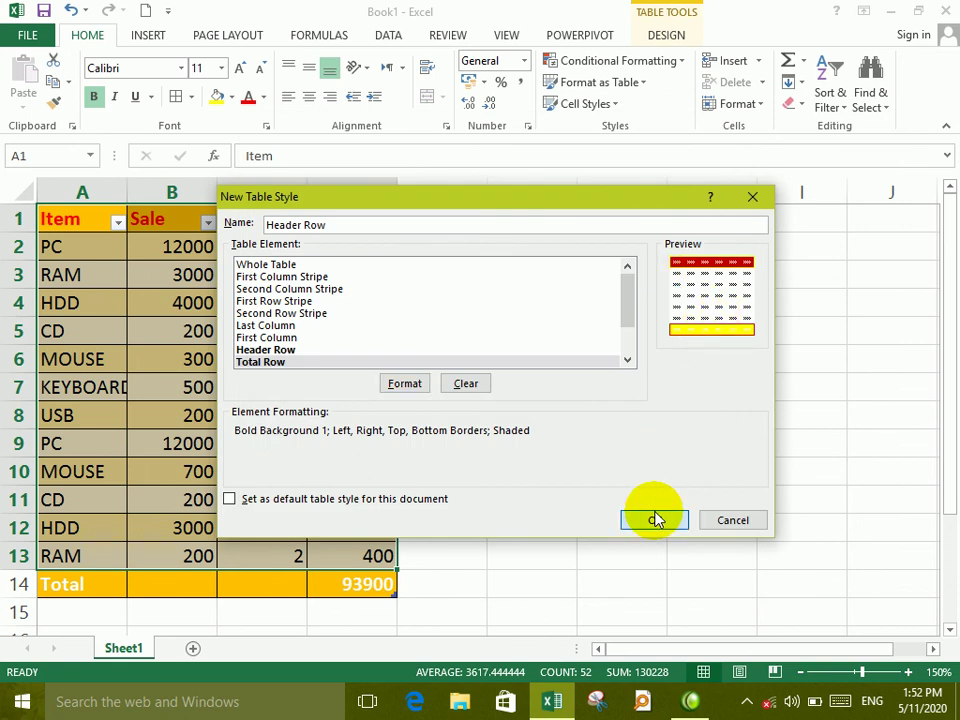
# Apply the custom Header Row style to the Daily Sale table
pyautogui.click(597, 84)
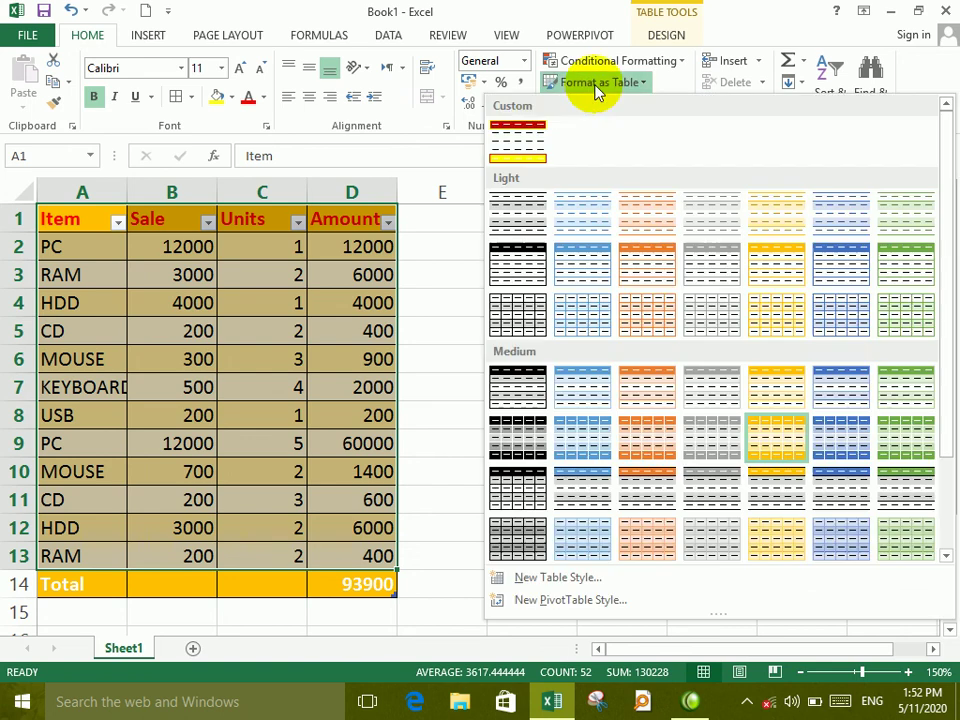
pyautogui.click(533, 133)
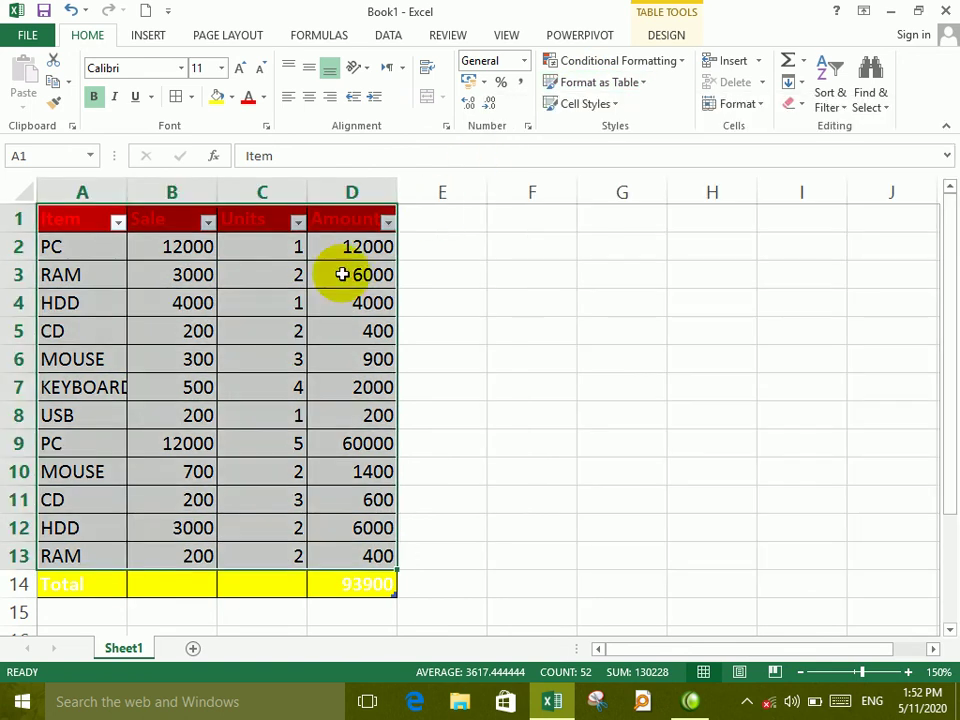
pyautogui.click(256, 330)
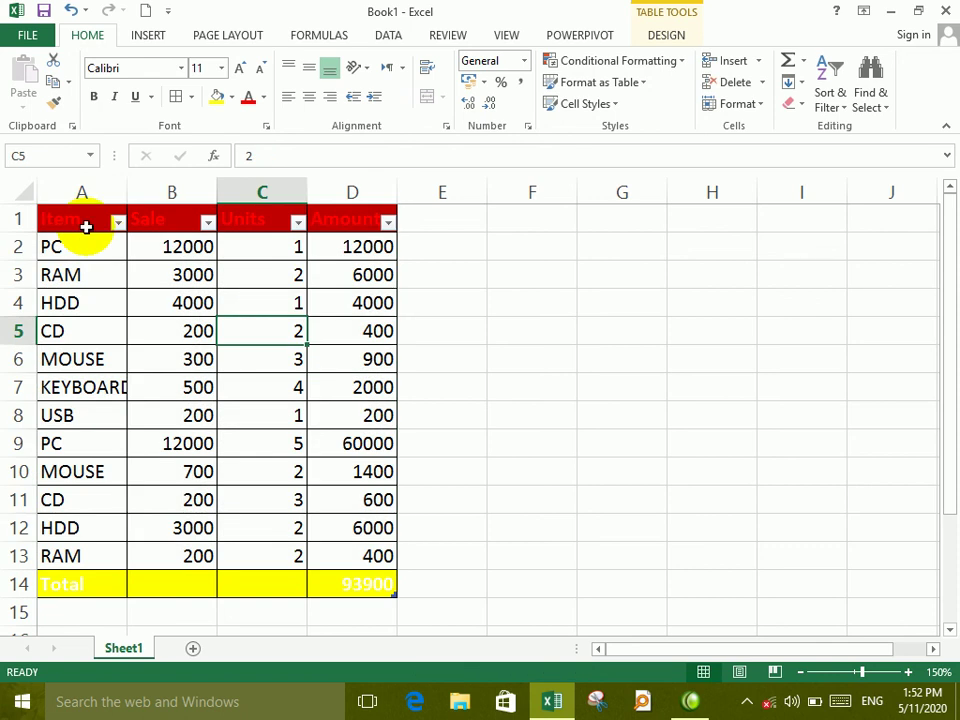
# Reselect the table A1:D14 and reopen the table style gallery to check the style
pyautogui.click(583, 83)
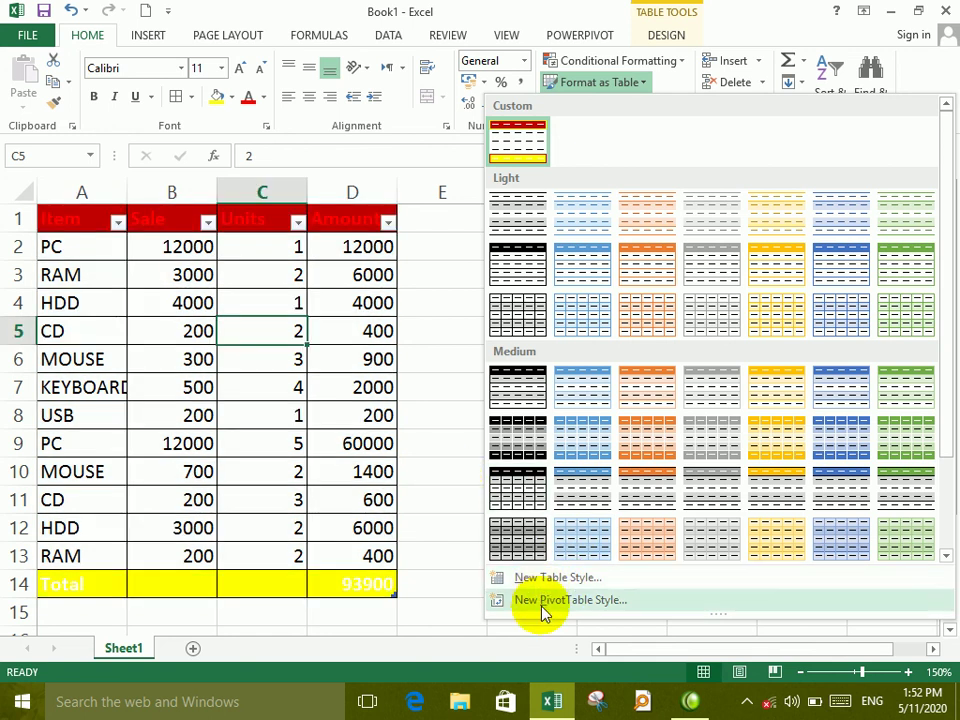
pyautogui.click(148, 44)
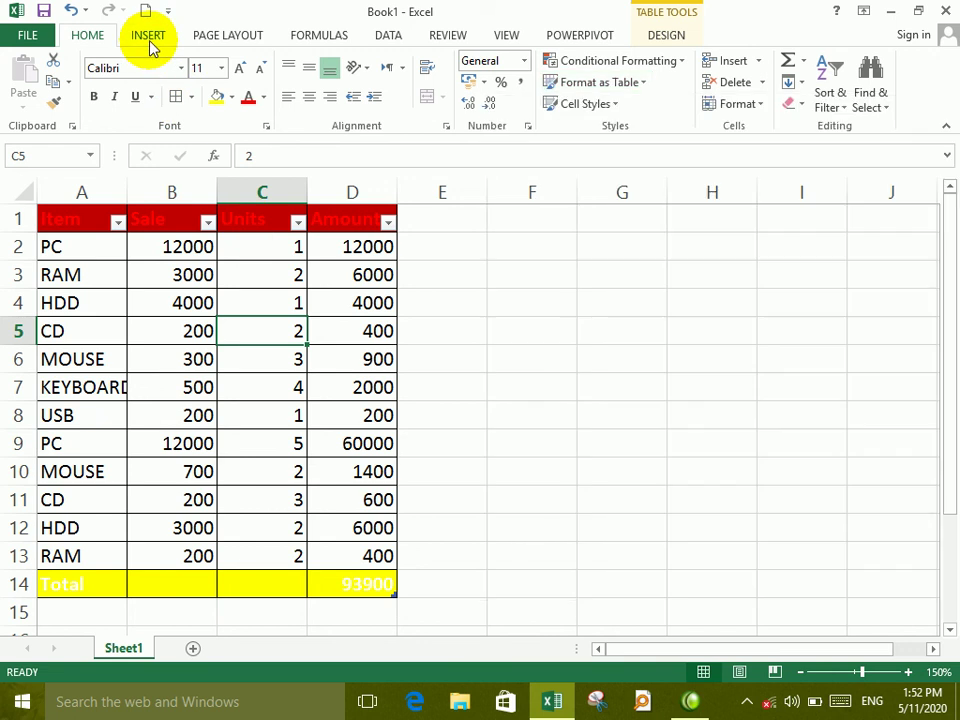
pyautogui.click(148, 44)
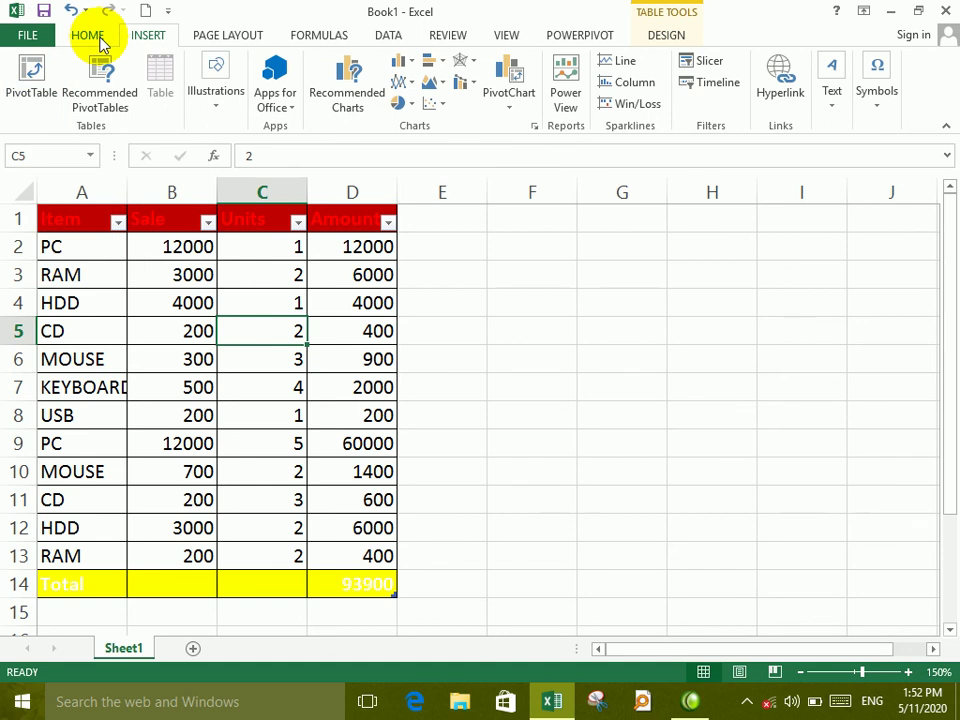
pyautogui.moveTo(64, 214); pyautogui.dragTo(154, 330)
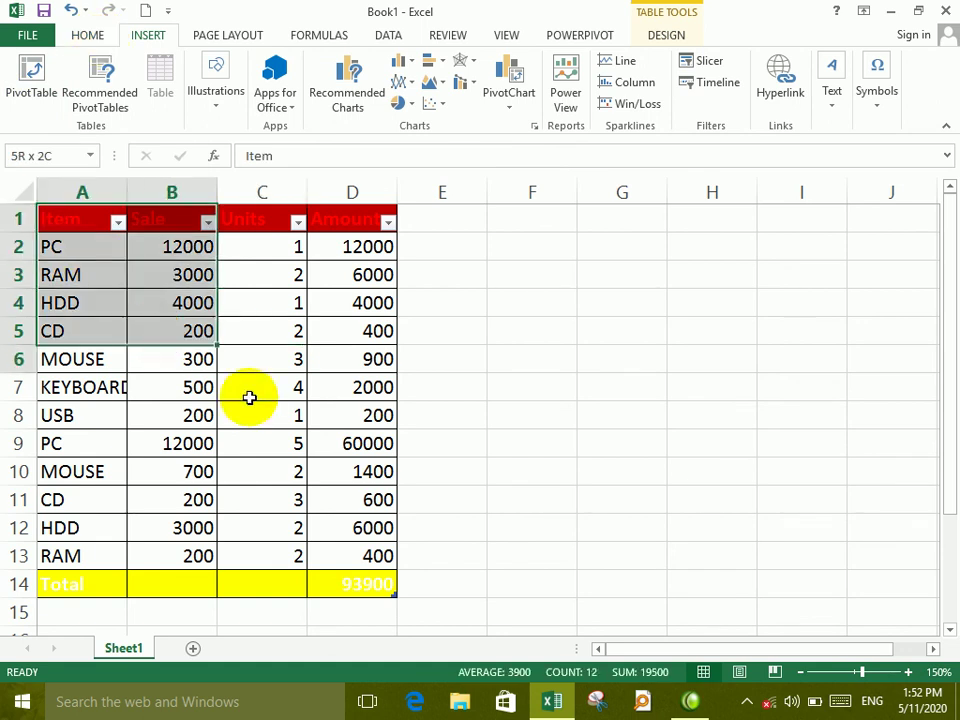
pyautogui.moveTo(249, 397); pyautogui.dragTo(345, 584)
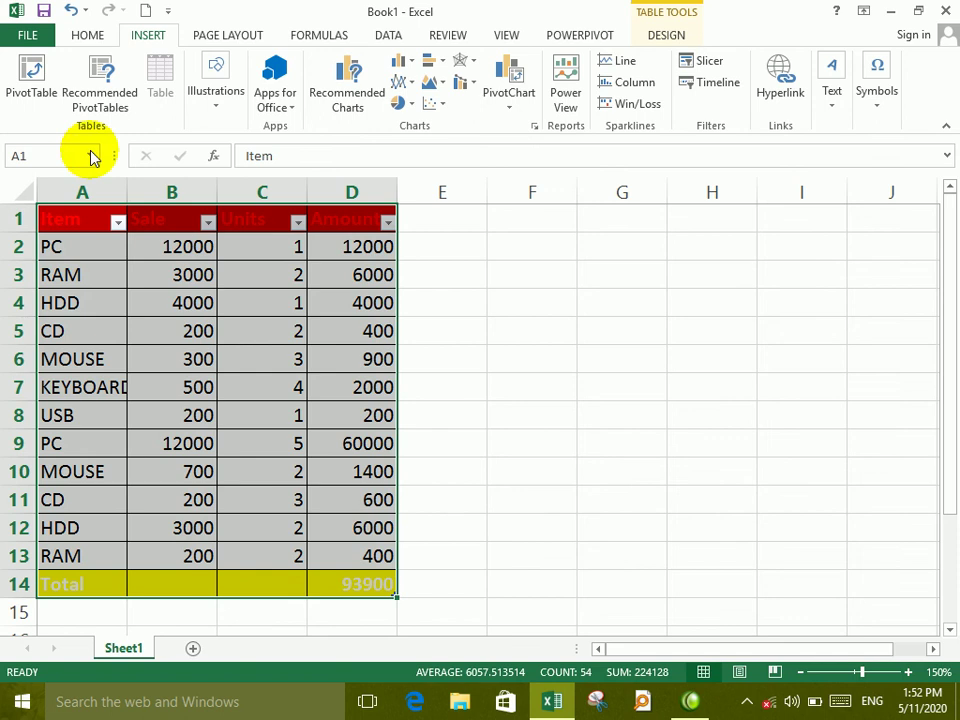
pyautogui.click(100, 36)
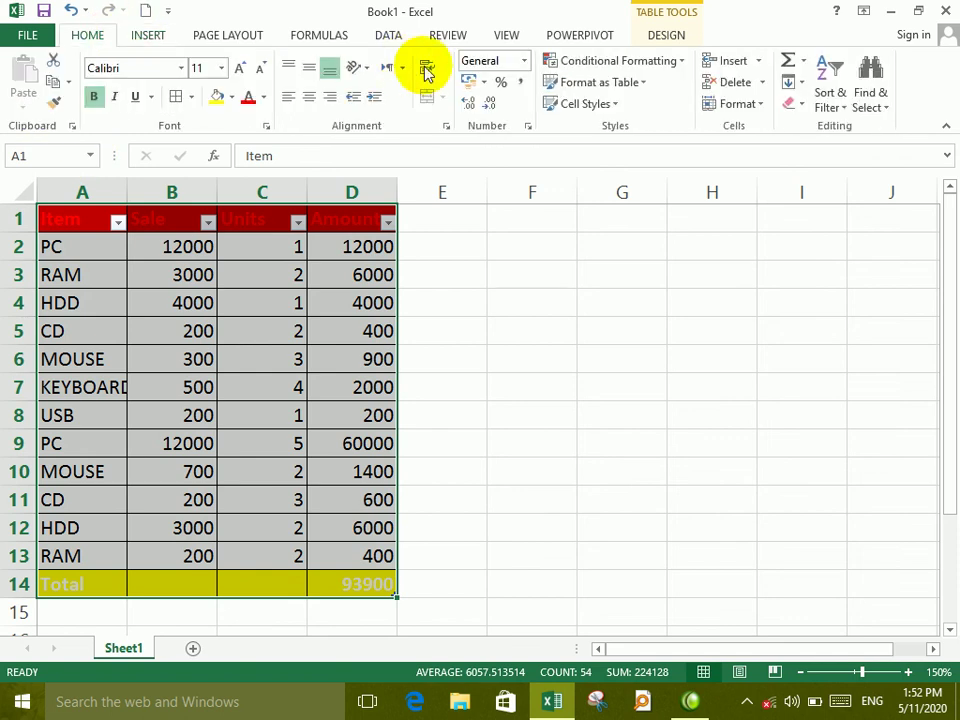
pyautogui.click(590, 82)
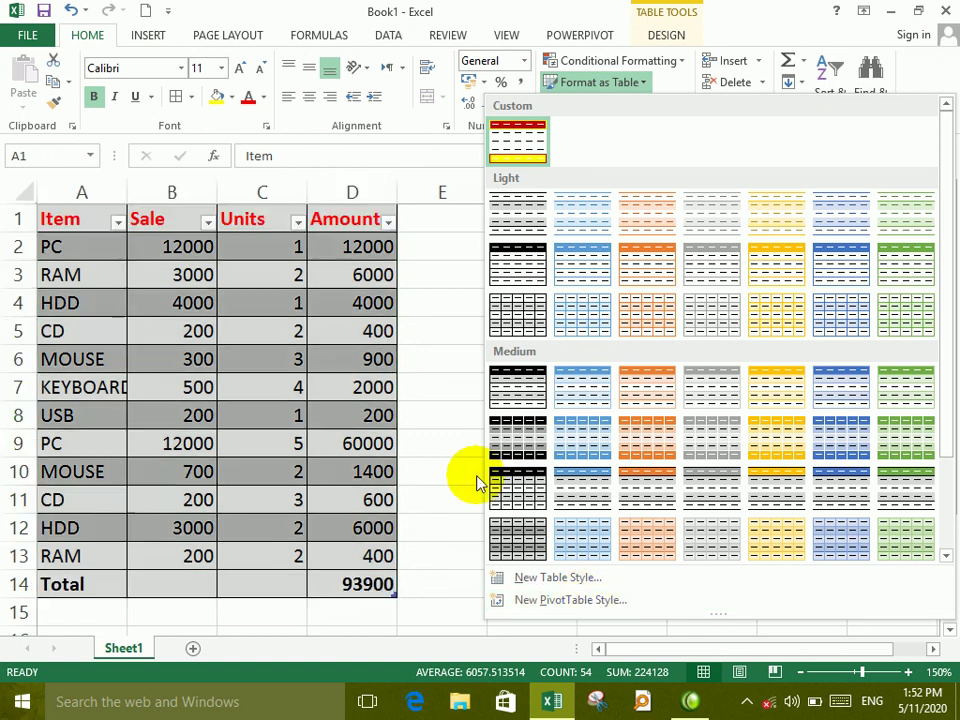
pyautogui.click(437, 418)
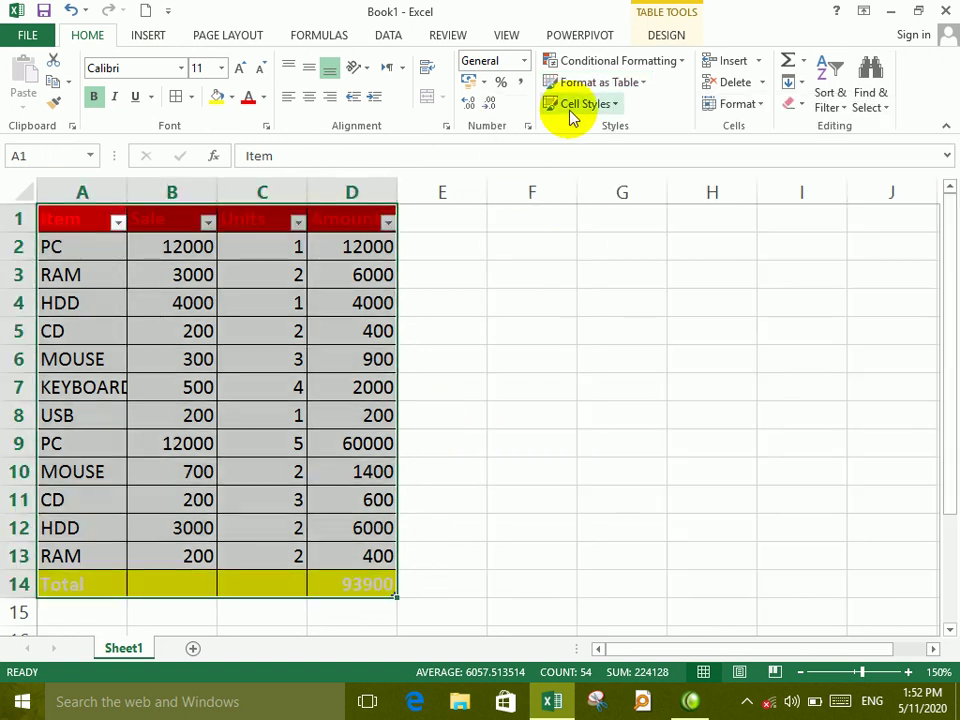